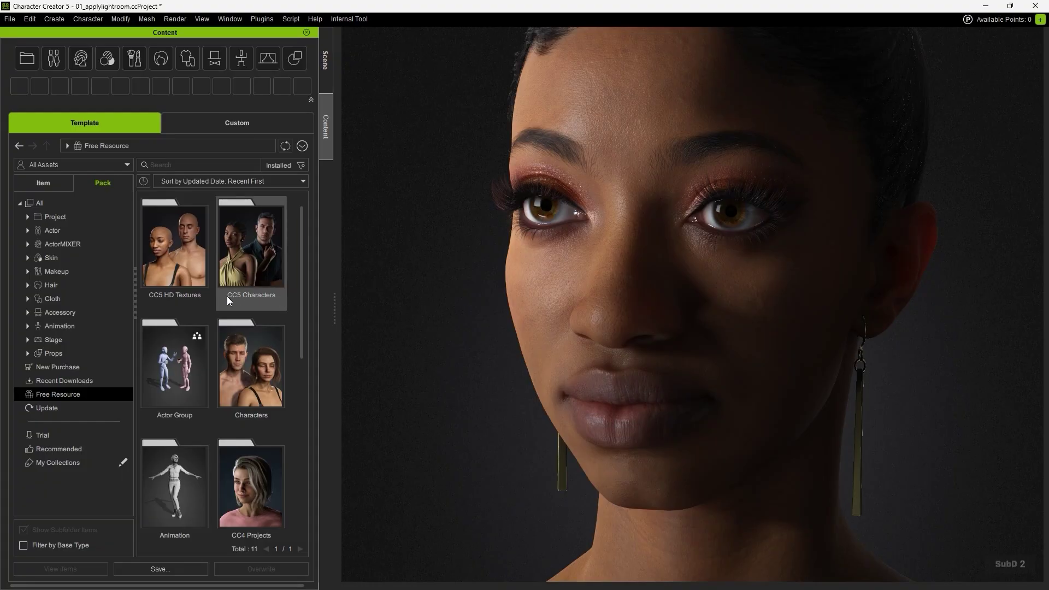
Open the Stage > Atmosphere presets of the CC5 Characters content pack.
double_click(276, 296)
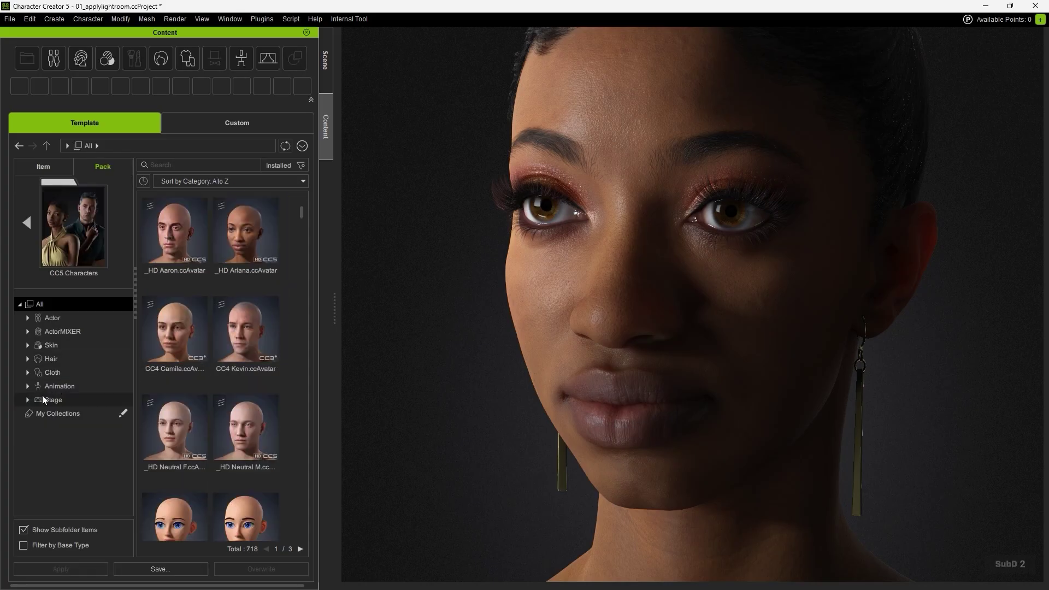
click(29, 400)
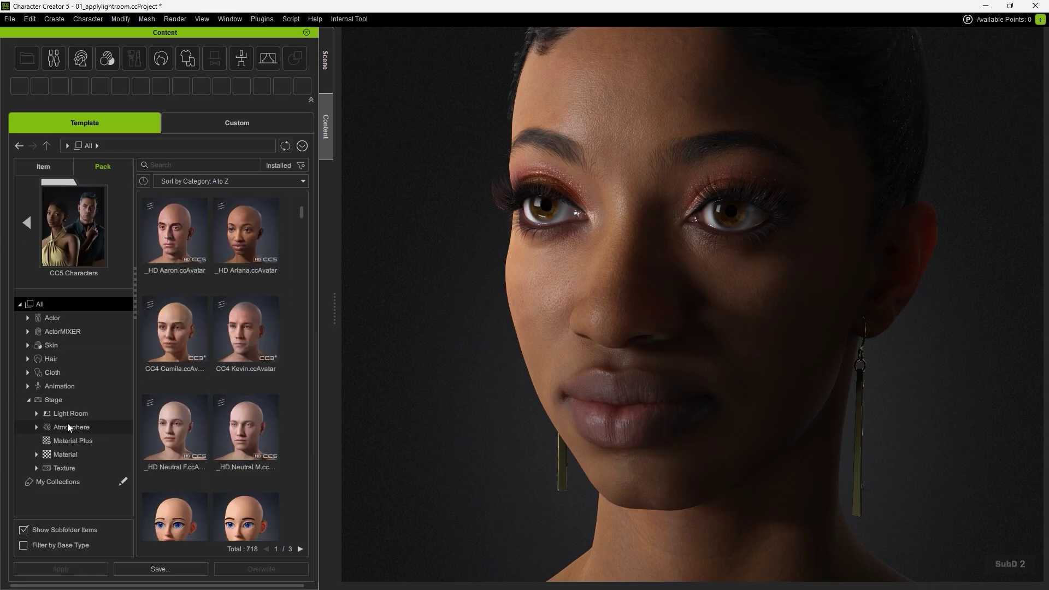
click(113, 425)
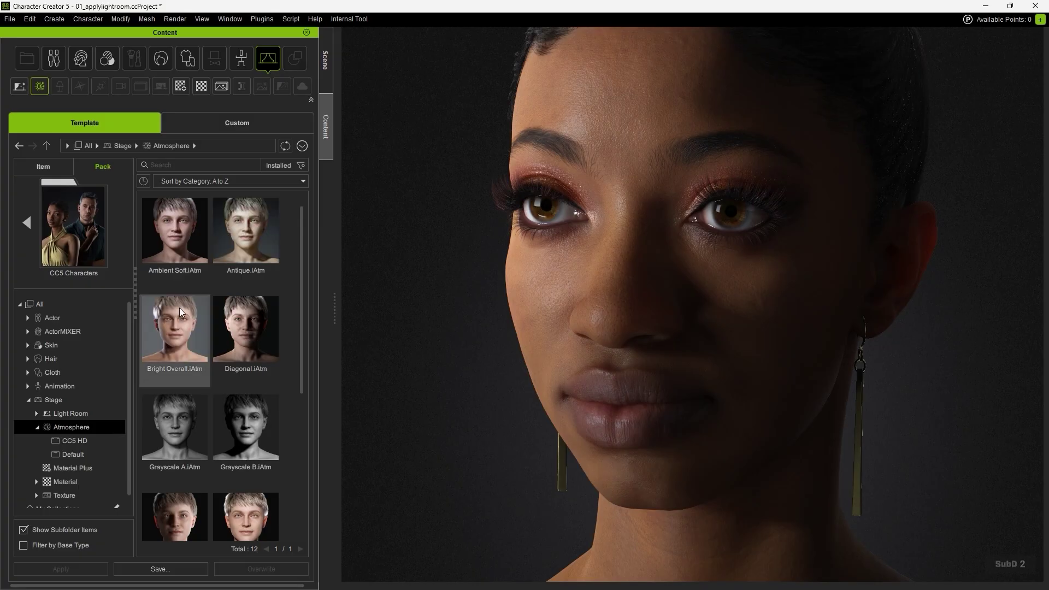
Apply the Ambient Soft, Antique, Bright Overall, Diagonal, Grayscale A and Grayscale B atmospheres to the scene one after another.
drag(186, 268, 434, 239)
drag(245, 235, 417, 241)
drag(175, 328, 404, 323)
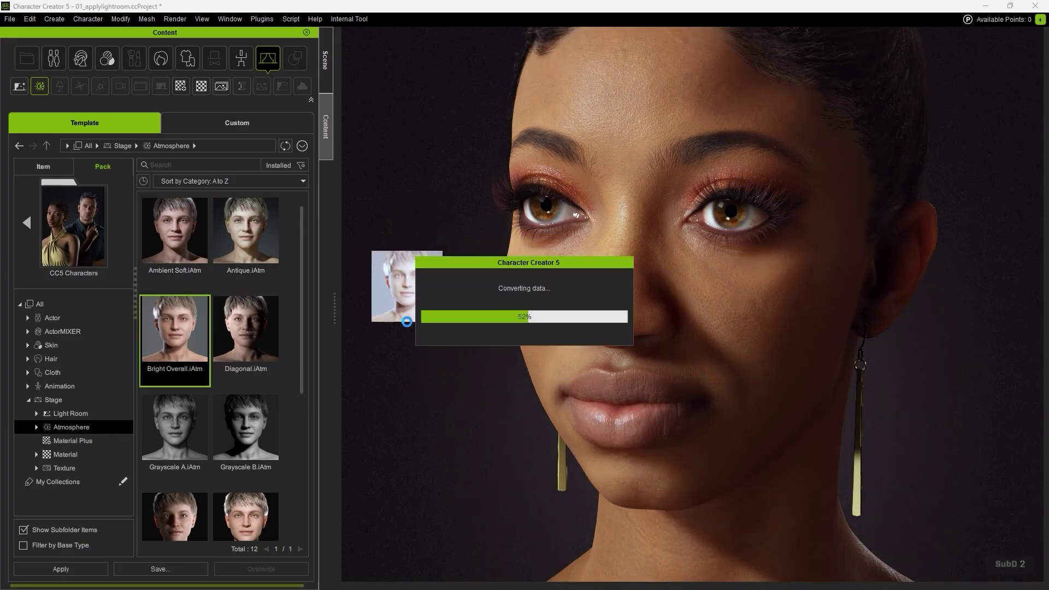
drag(253, 327, 415, 324)
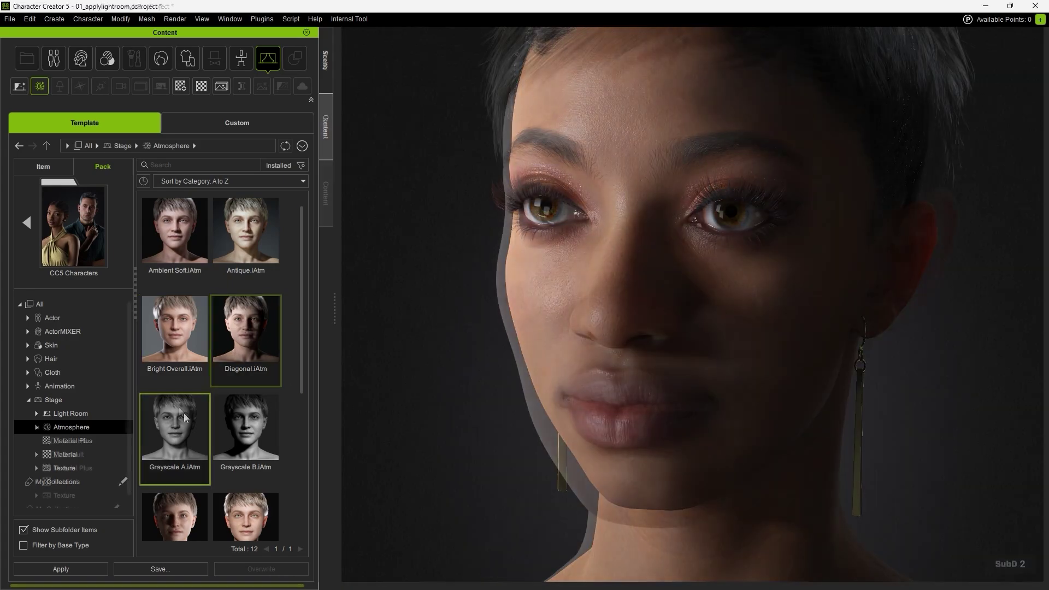
drag(183, 414, 429, 405)
drag(277, 421, 412, 426)
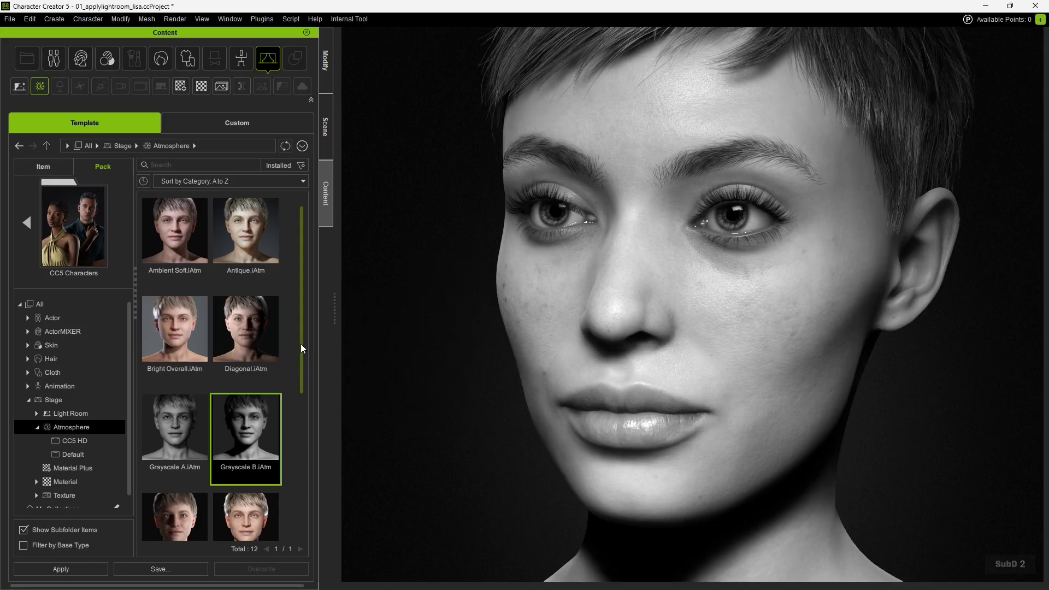
Apply the Half-lit, High-key, Sunrise Warm, Symmetry, Weighty and Default_CC5 atmospheres to the scene one after another.
drag(301, 343, 309, 487)
drag(184, 303, 417, 314)
drag(255, 300, 431, 317)
drag(175, 371, 368, 356)
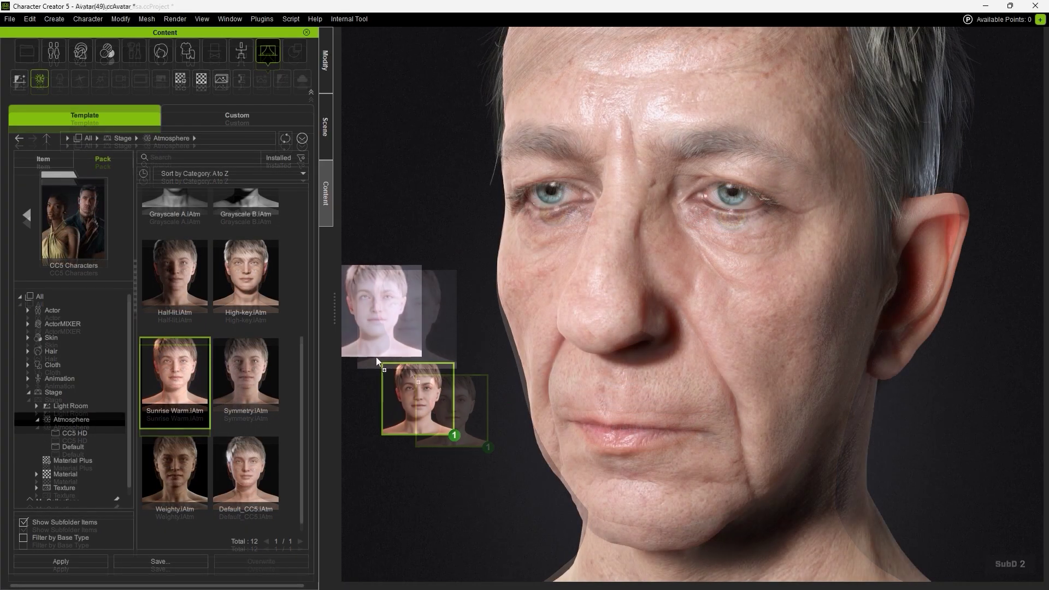
drag(258, 359, 435, 359)
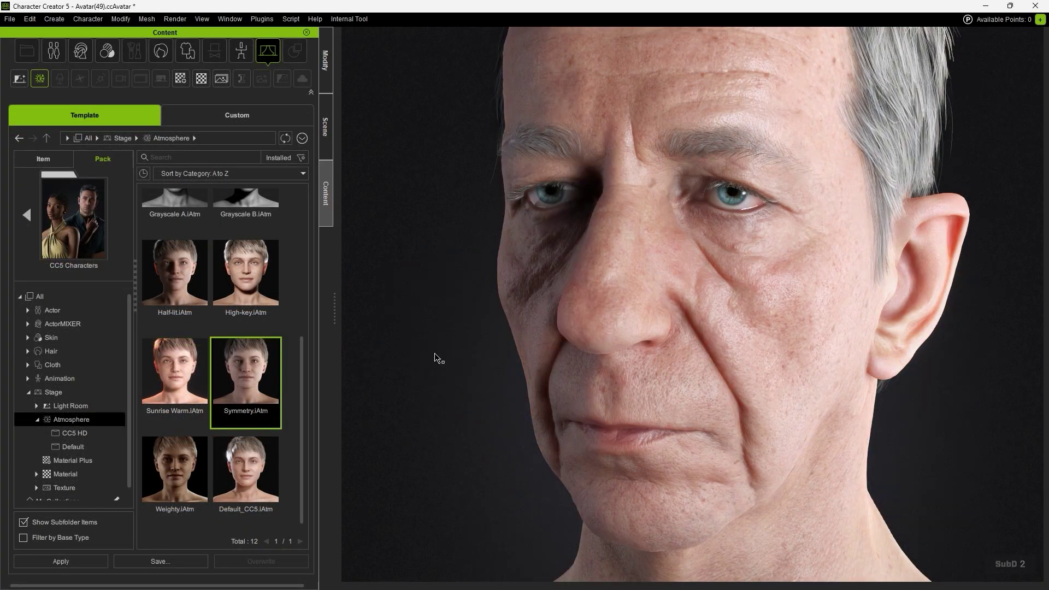
drag(190, 453, 429, 434)
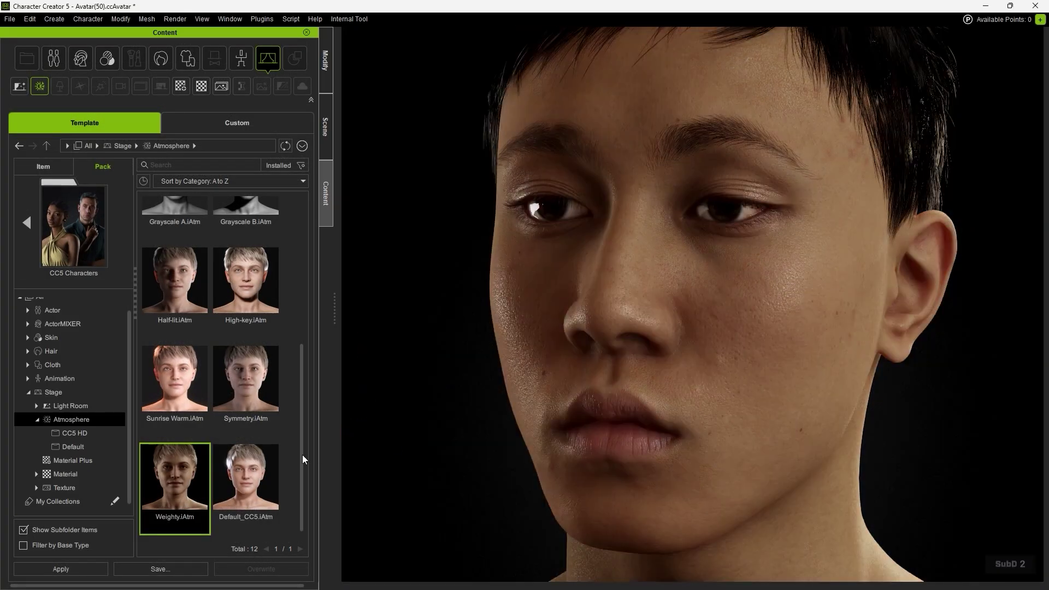
click(246, 475)
drag(351, 460, 428, 445)
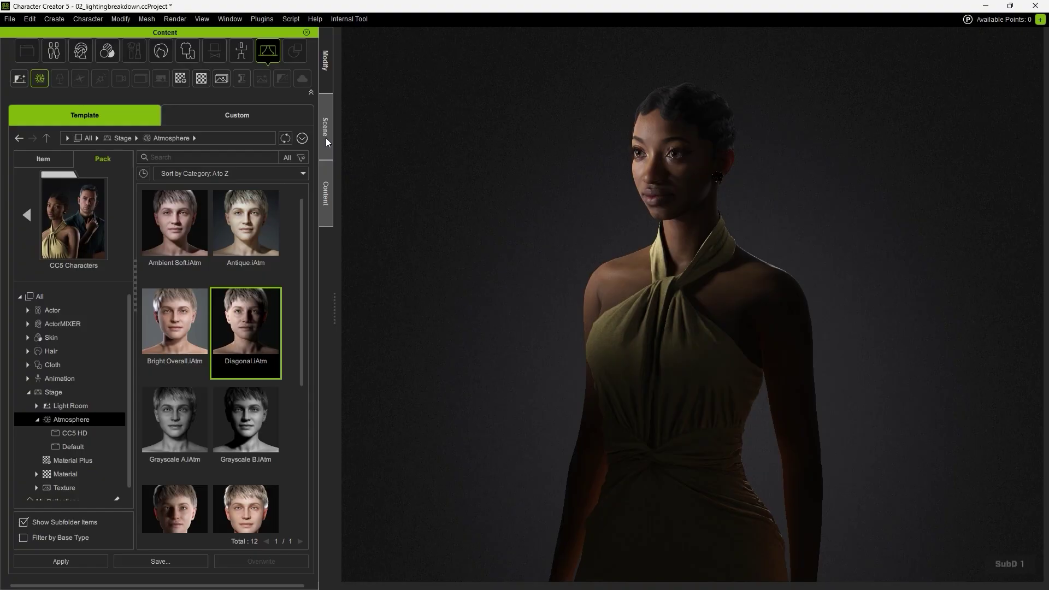
List the scene objects and expand the Lighting Set prop with its three dummies and the Light group.
click(325, 127)
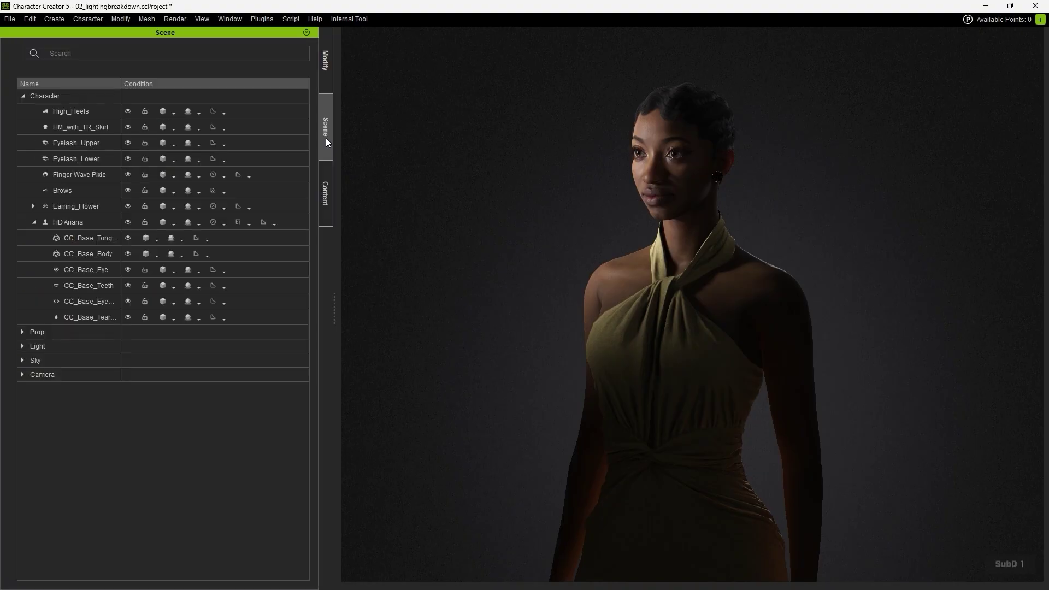
click(24, 335)
click(34, 361)
click(80, 393)
ctrl+click(80, 424)
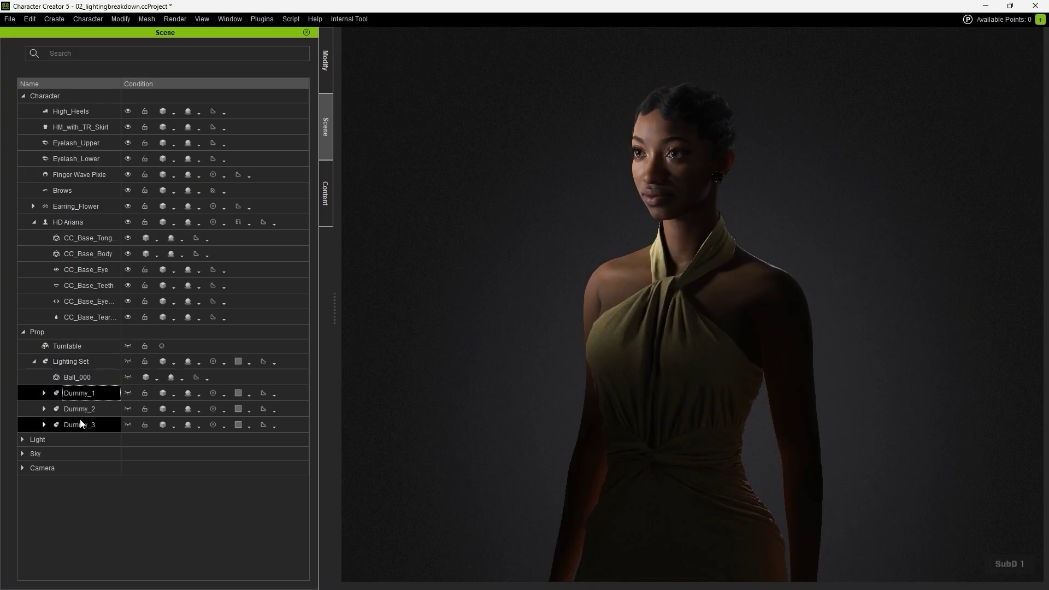
click(45, 424)
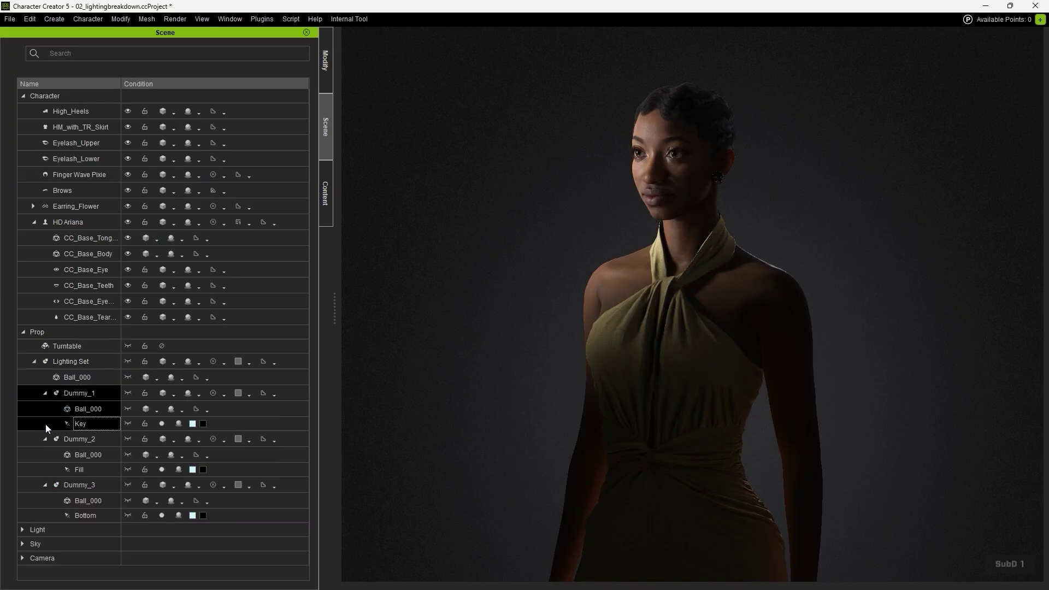
click(23, 529)
drag(307, 289, 311, 343)
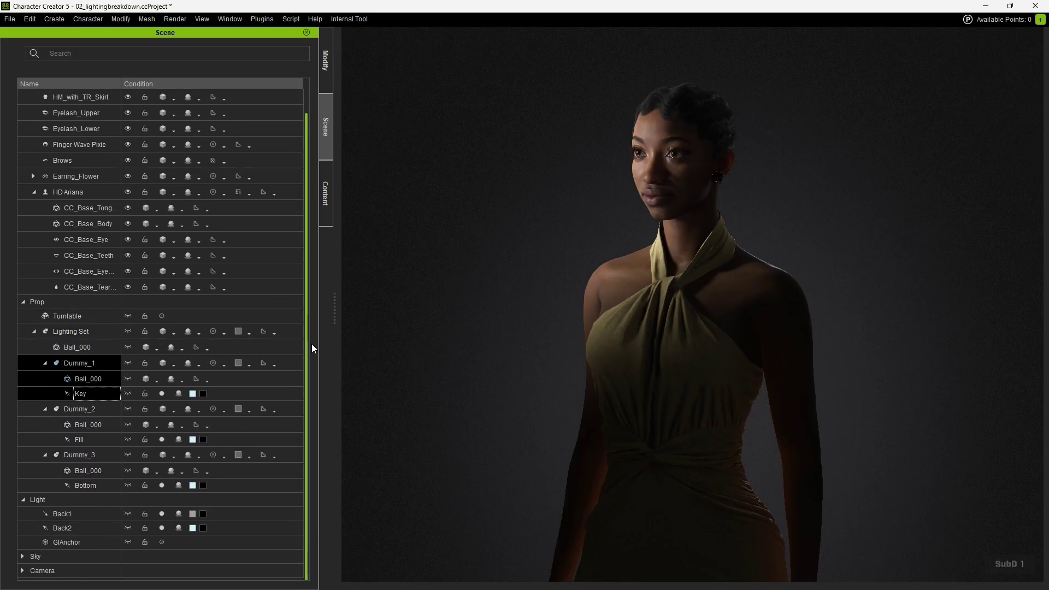
Make the Key, Fill, Bottom, Back1 and Back2 lights visible around the character in the viewport.
click(90, 394)
ctrl+click(82, 439)
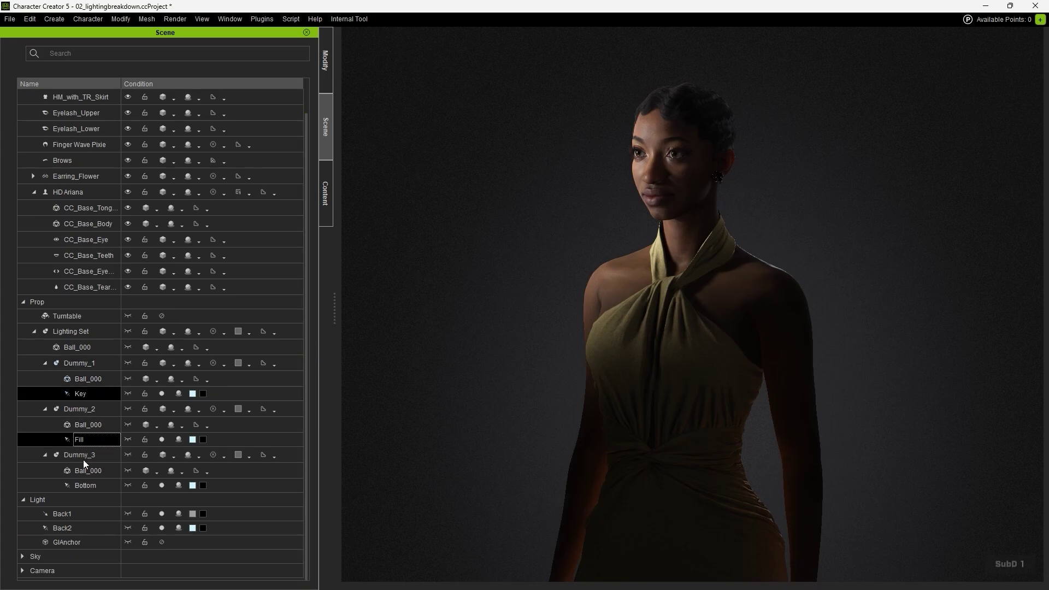
ctrl+click(84, 485)
ctrl+click(80, 513)
ctrl+click(84, 528)
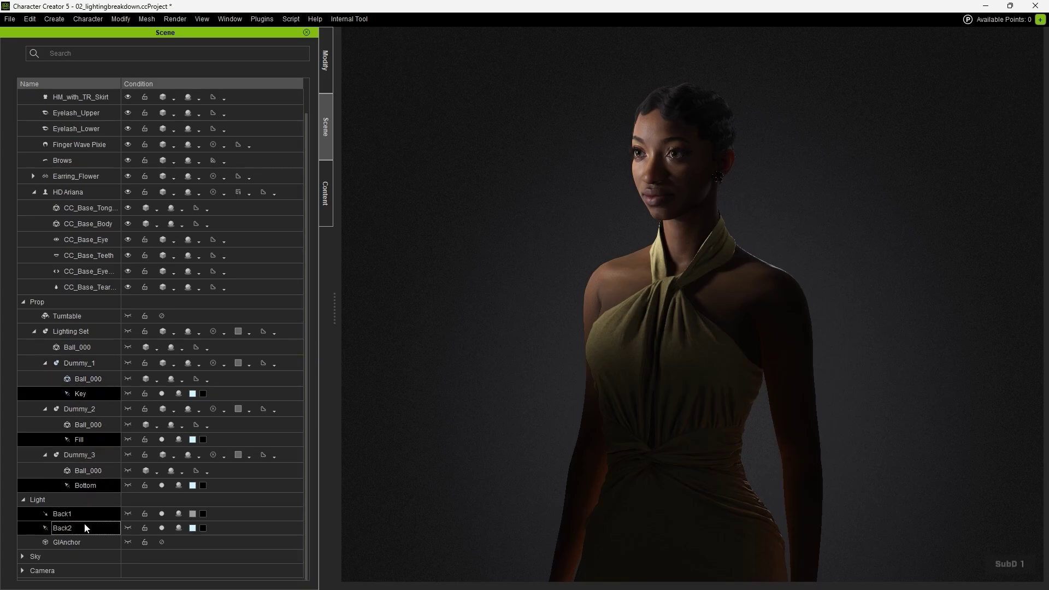
click(129, 514)
scroll(597, 237, down, 3)
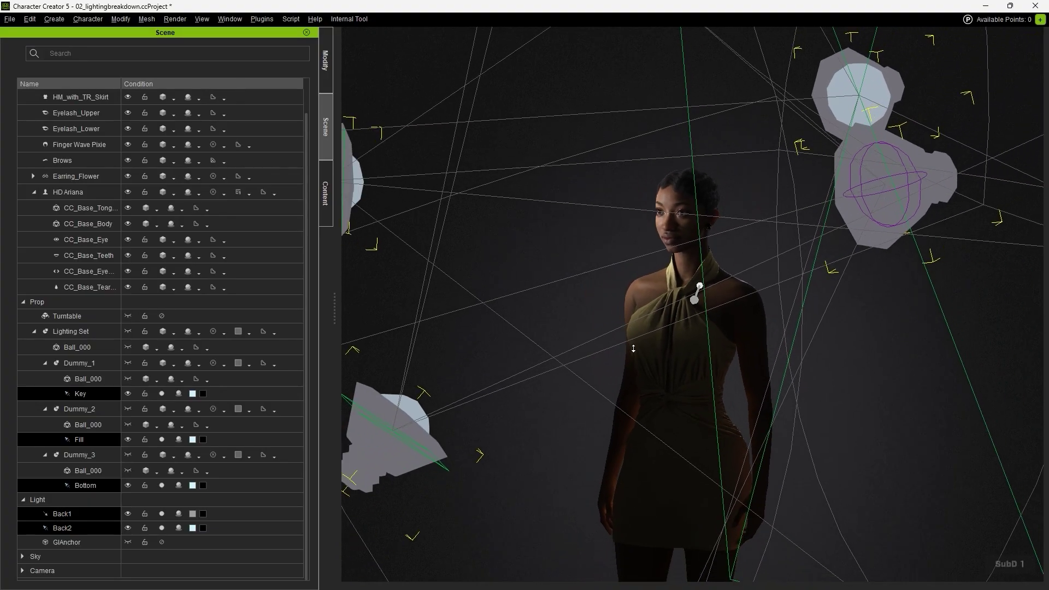
scroll(637, 366, down, 2)
click(559, 408)
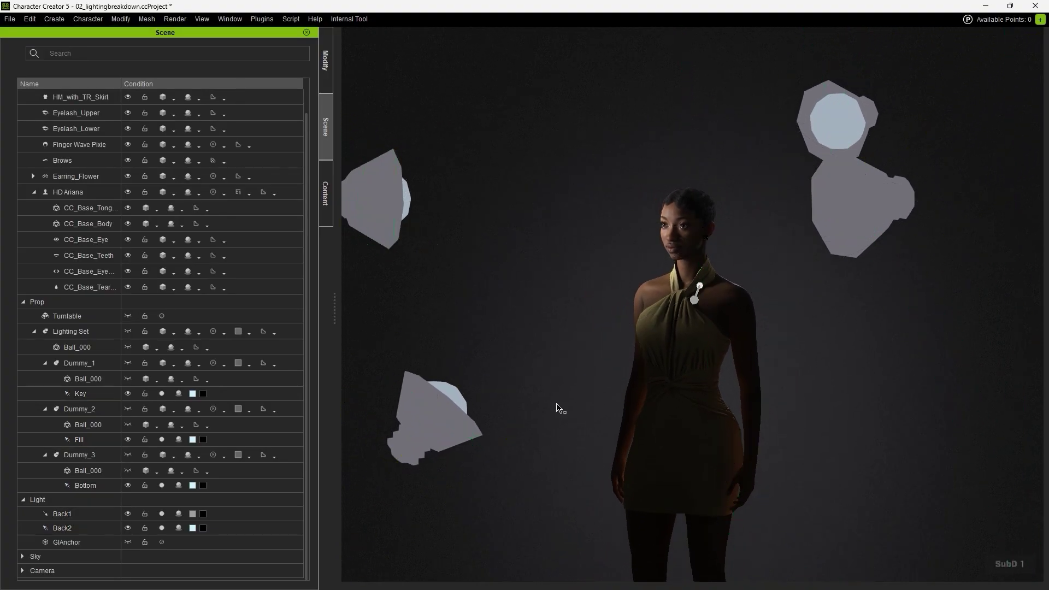
click(665, 377)
right_drag(604, 304, 464, 365)
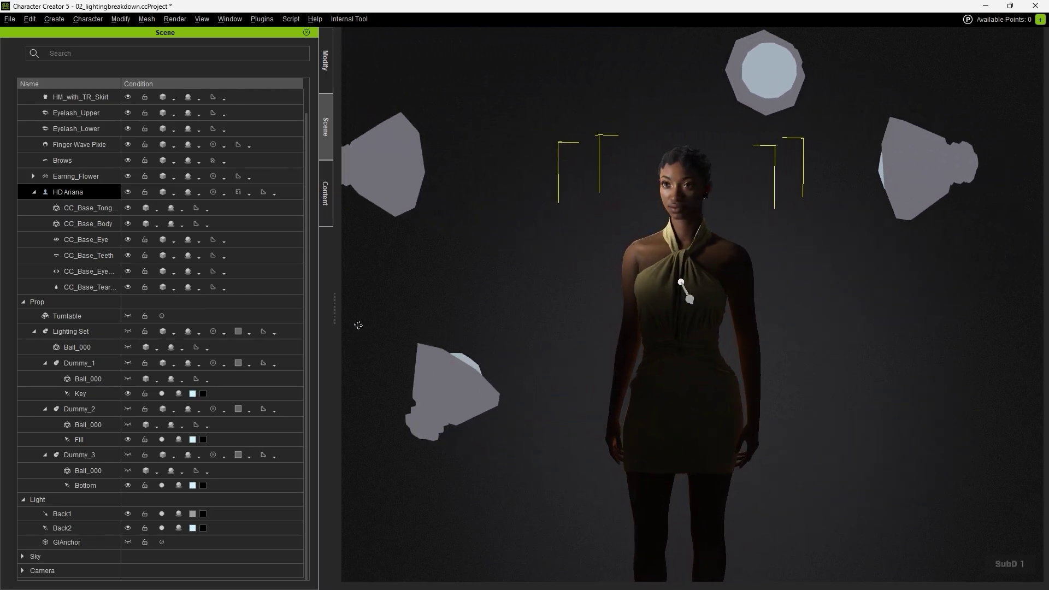
Switch the Key, Fill and Bottom lights off and back on one at a time to compare their effect.
click(146, 379)
click(88, 394)
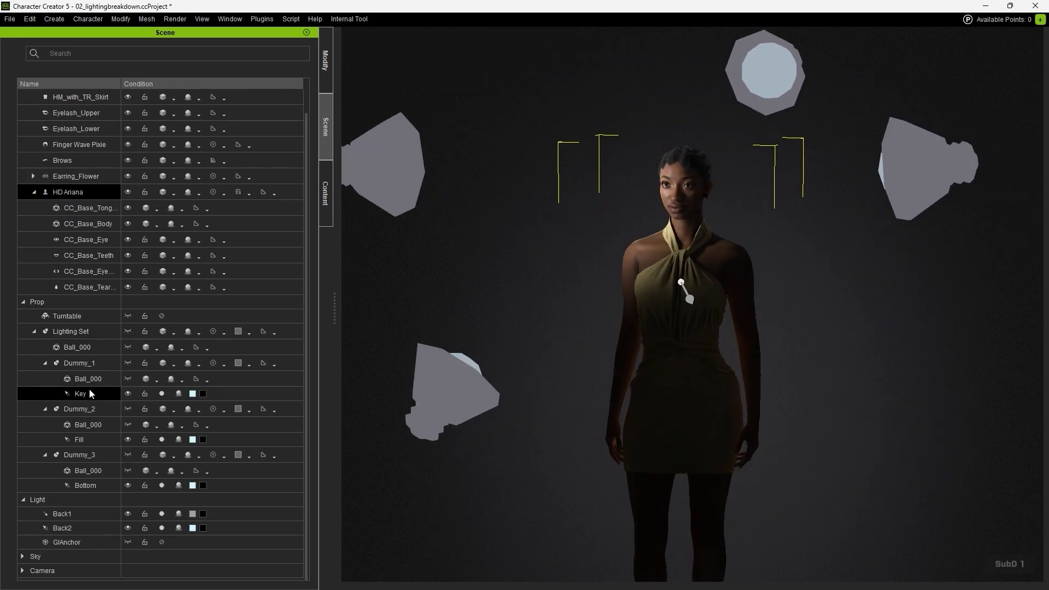
click(162, 393)
click(162, 393)
click(116, 439)
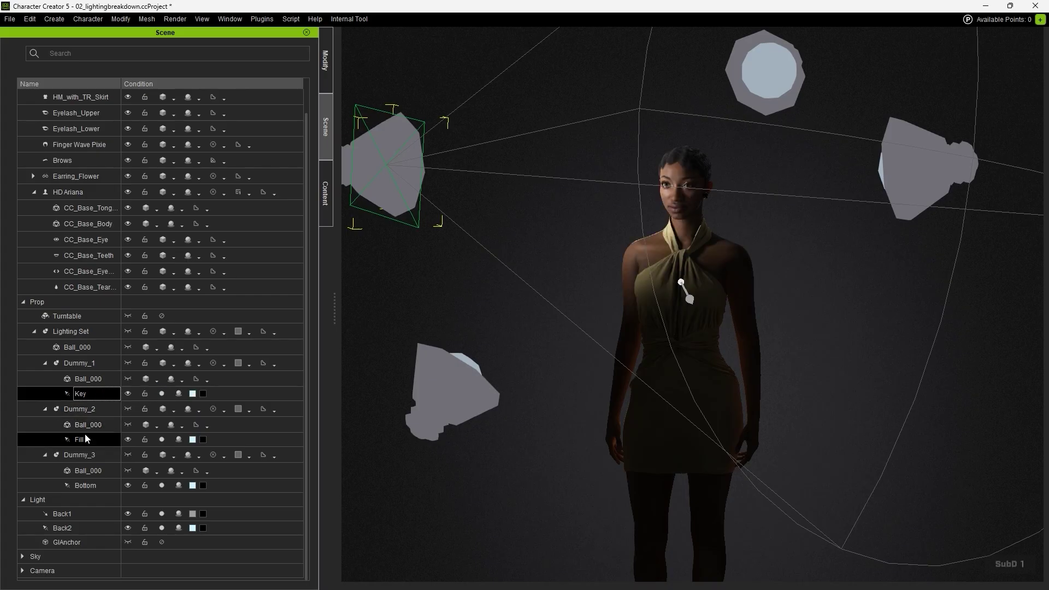
click(163, 438)
click(163, 439)
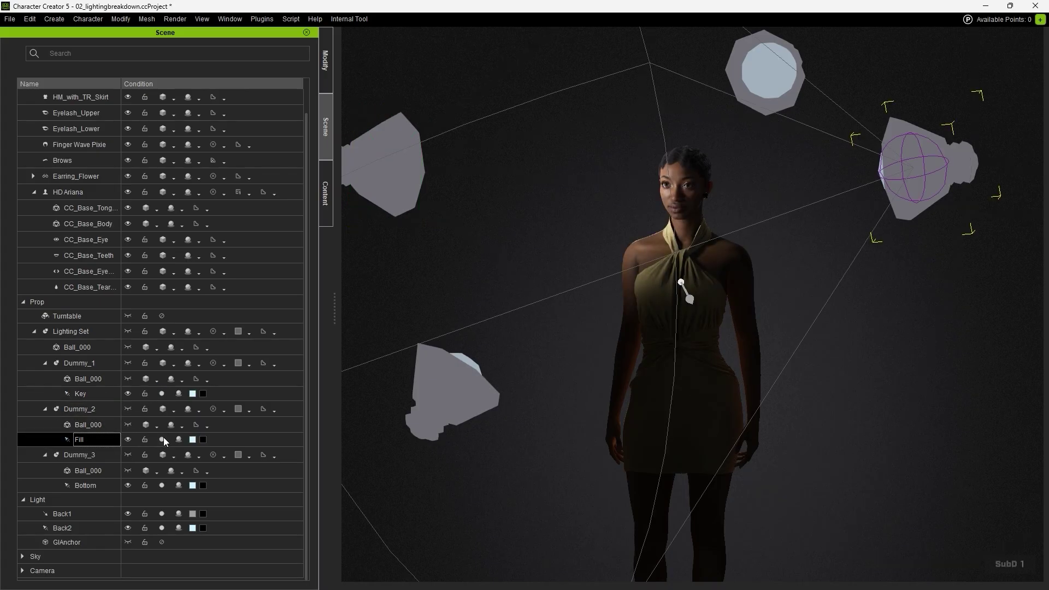
click(80, 485)
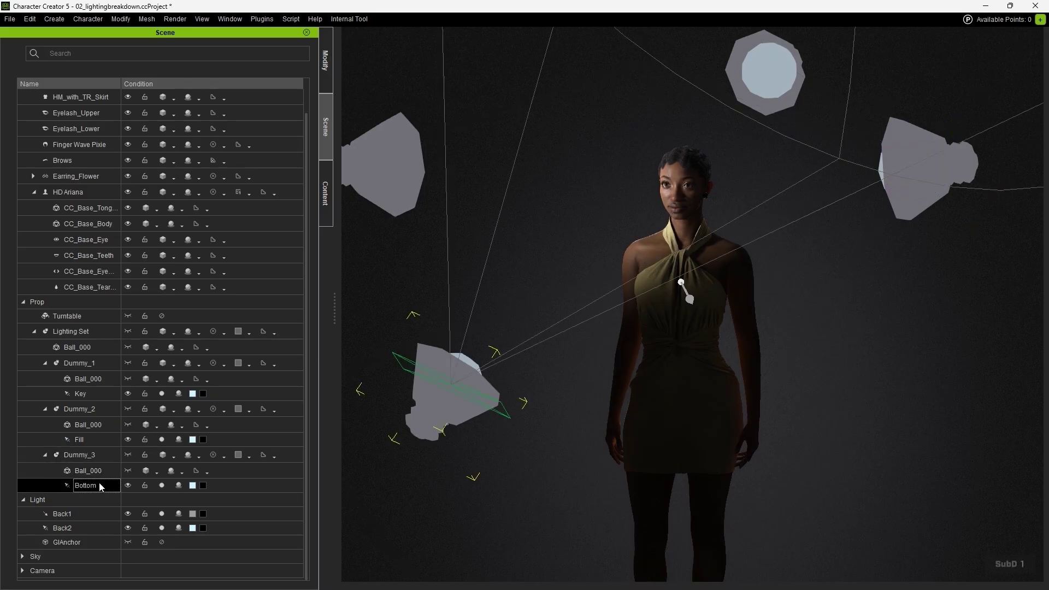
click(162, 485)
click(162, 486)
Switch the Back1 light off and back on, and try rotating it to check its effect.
click(75, 514)
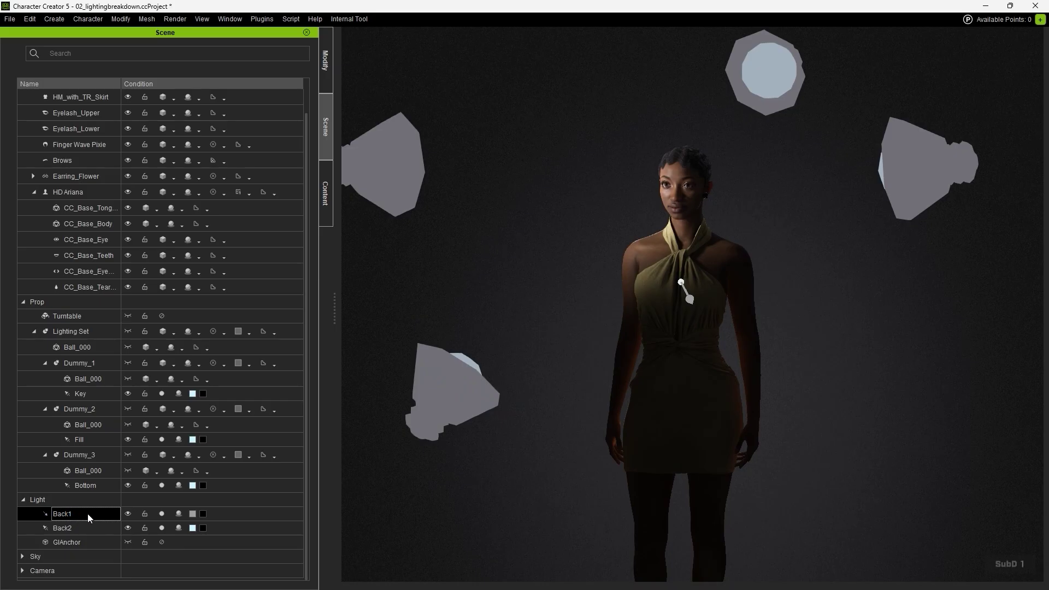
click(162, 514)
click(162, 514)
key(e)
mouse_move(718, 314)
mouse_down()
mouse_move(675, 313)
mouse_move(743, 307)
mouse_move(724, 320)
mouse_up()
click(128, 515)
Switch the Back2 light off and back on to check its effect on the character.
click(86, 532)
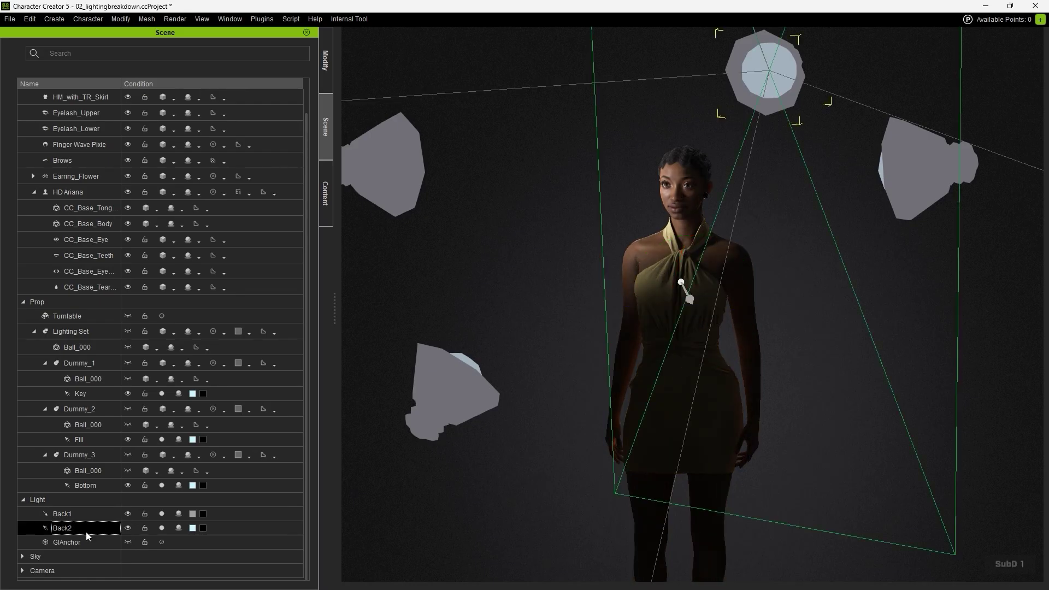
click(162, 529)
click(163, 529)
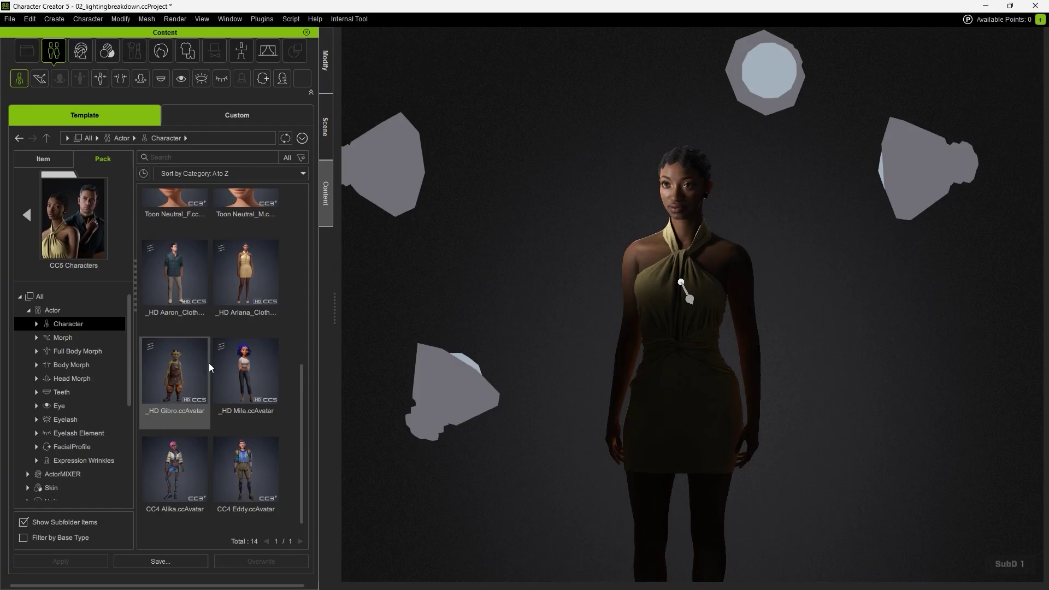
Replace the character in the scene with the _HD Gibro avatar from the Character library.
drag(207, 367, 664, 365)
click(523, 324)
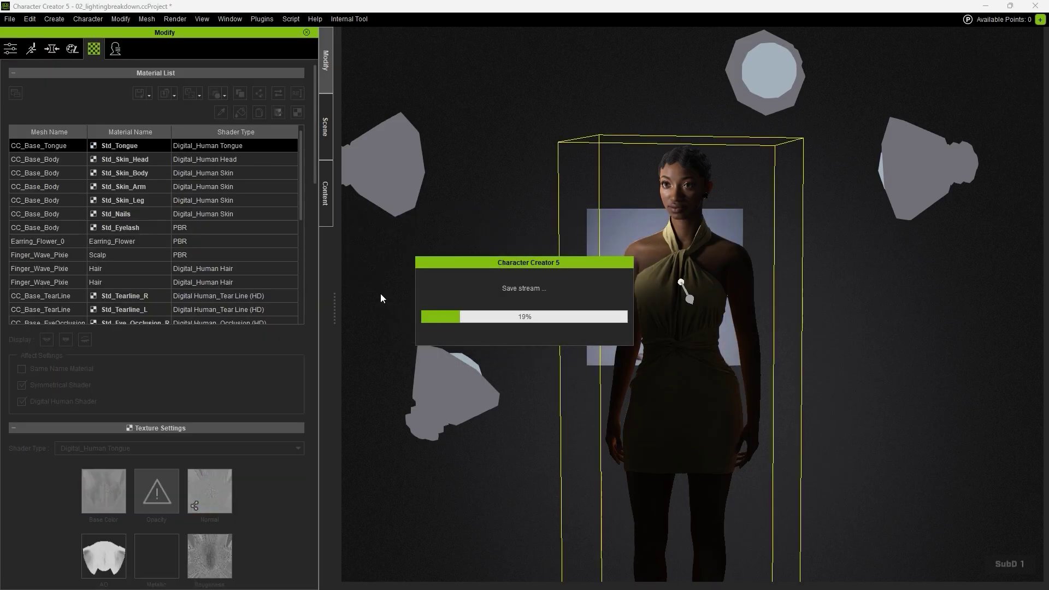
Hide the Back1 and Back2 lights in the viewport and show the Lighting Set prop.
click(325, 131)
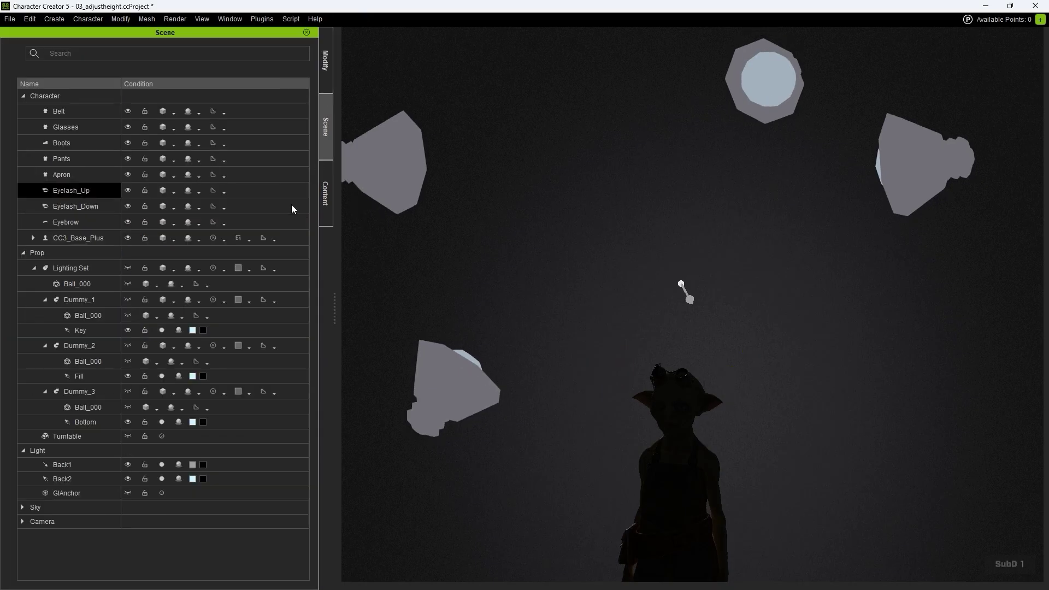
drag(91, 463, 83, 476)
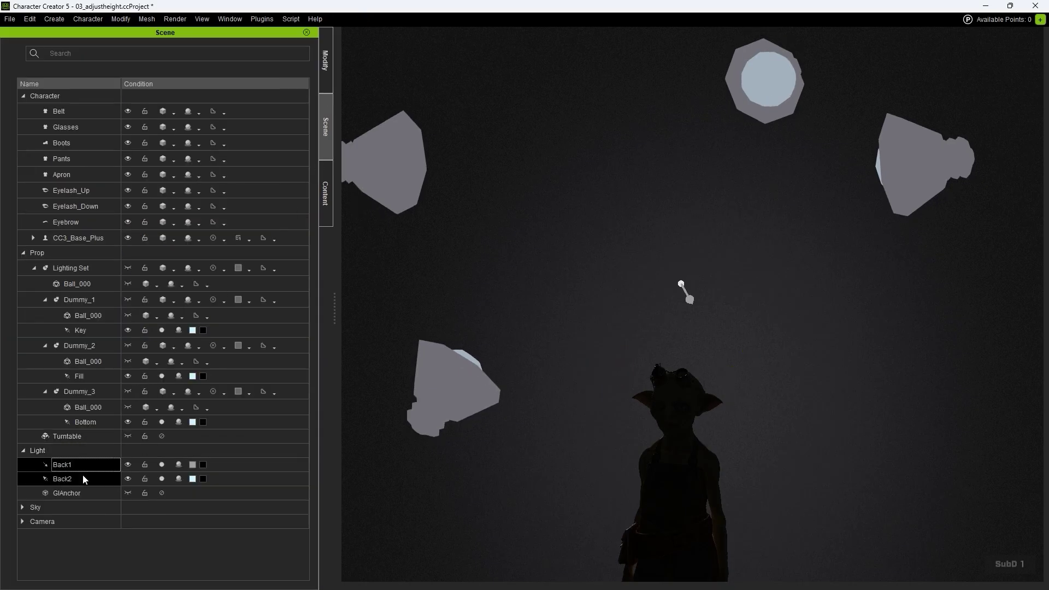
click(127, 465)
click(128, 268)
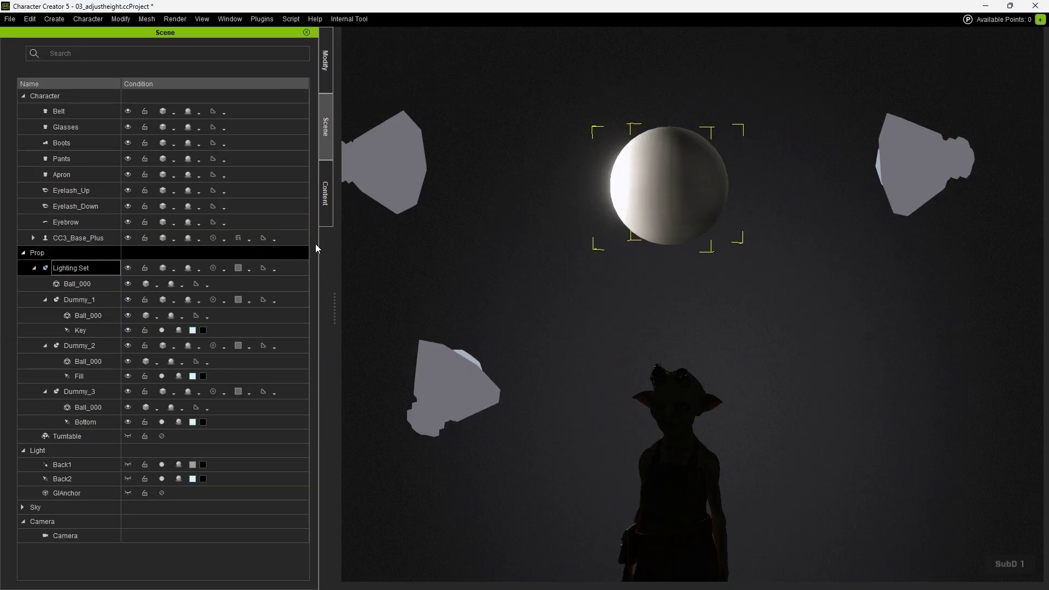
Move the Lighting Set down to the height of the goblin's head and hide it.
key(w)
drag(675, 179, 680, 399)
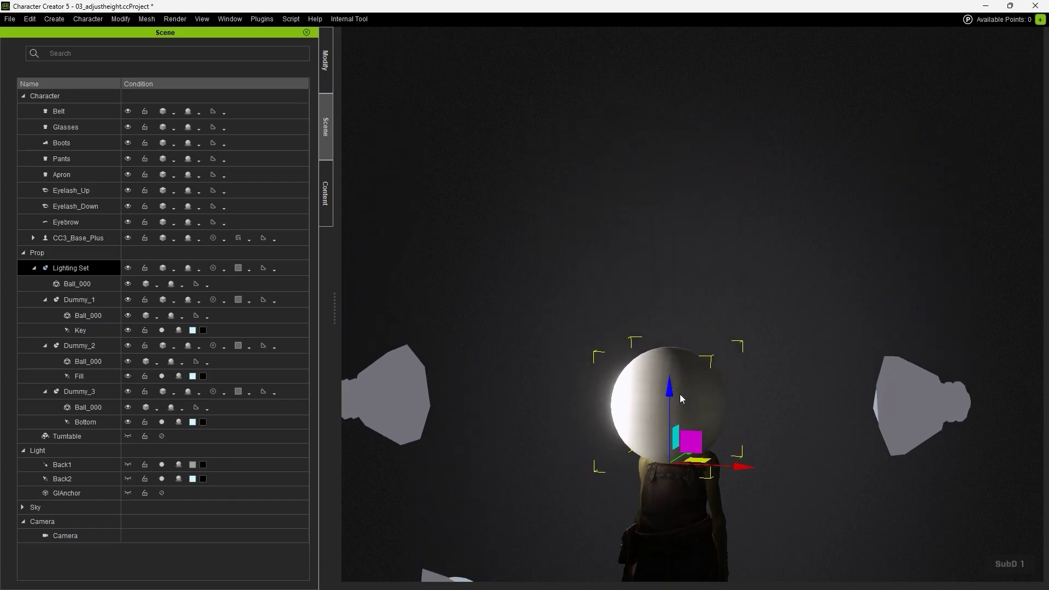
click(127, 269)
Show the Key, Fill and Bottom lights around the goblin in the viewport.
click(98, 330)
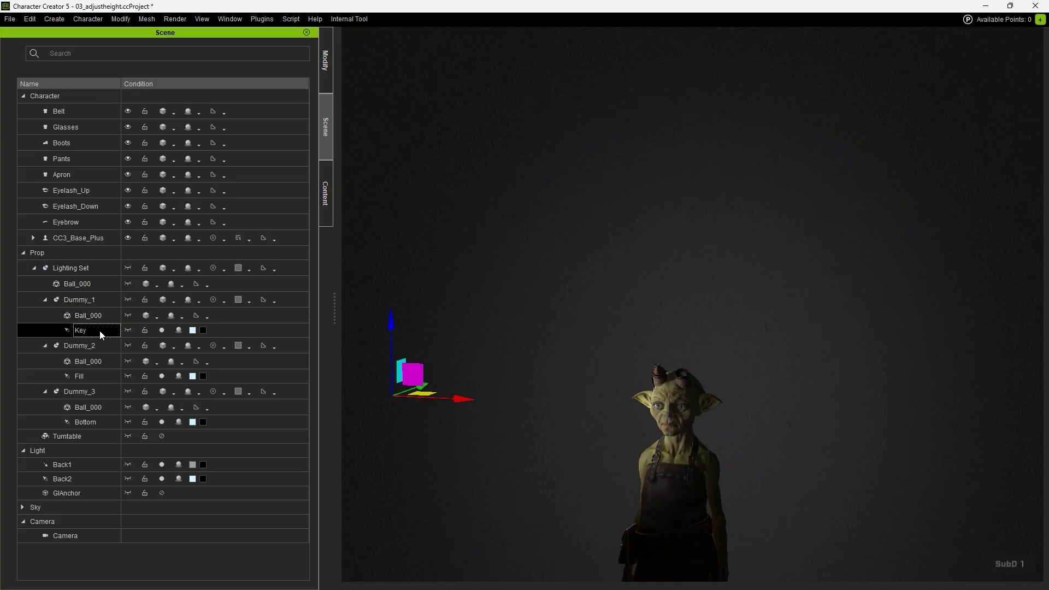
ctrl+click(93, 376)
ctrl+click(88, 422)
click(129, 422)
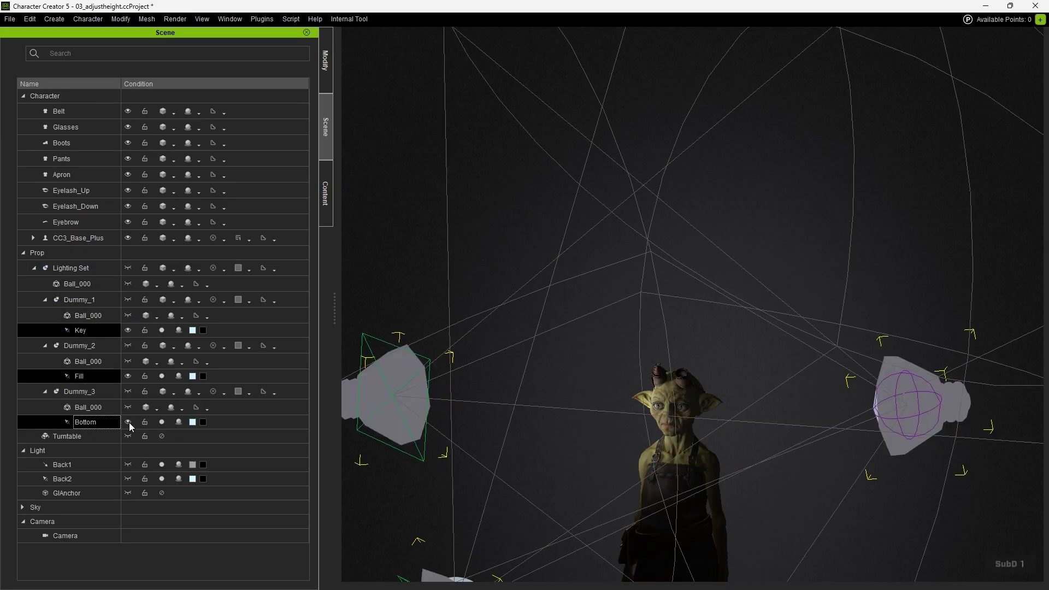
click(674, 411)
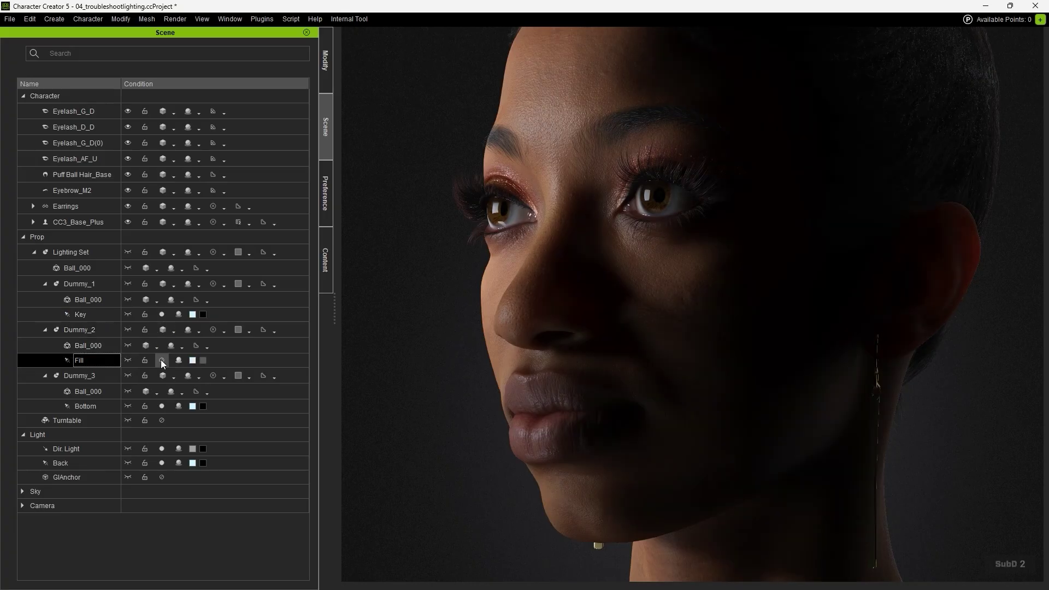
Switch the Fill light back on and toggle the Bottom light to check its effect on the face.
click(160, 359)
click(164, 405)
click(164, 404)
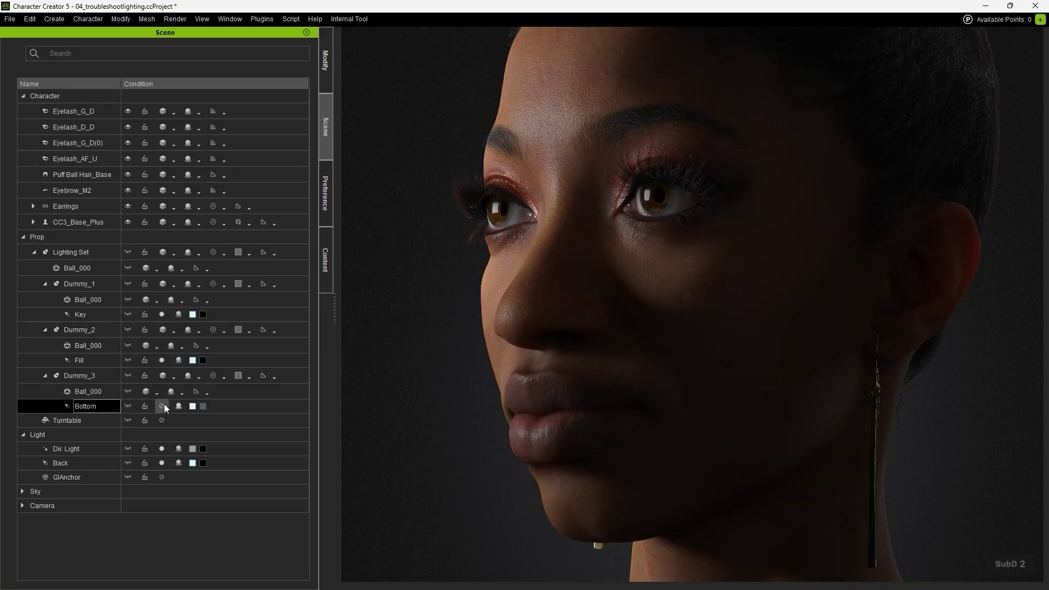
Switch the Bottom light back on, and toggle the Dir. Light and Back light off and on to check their effects.
click(164, 404)
click(164, 447)
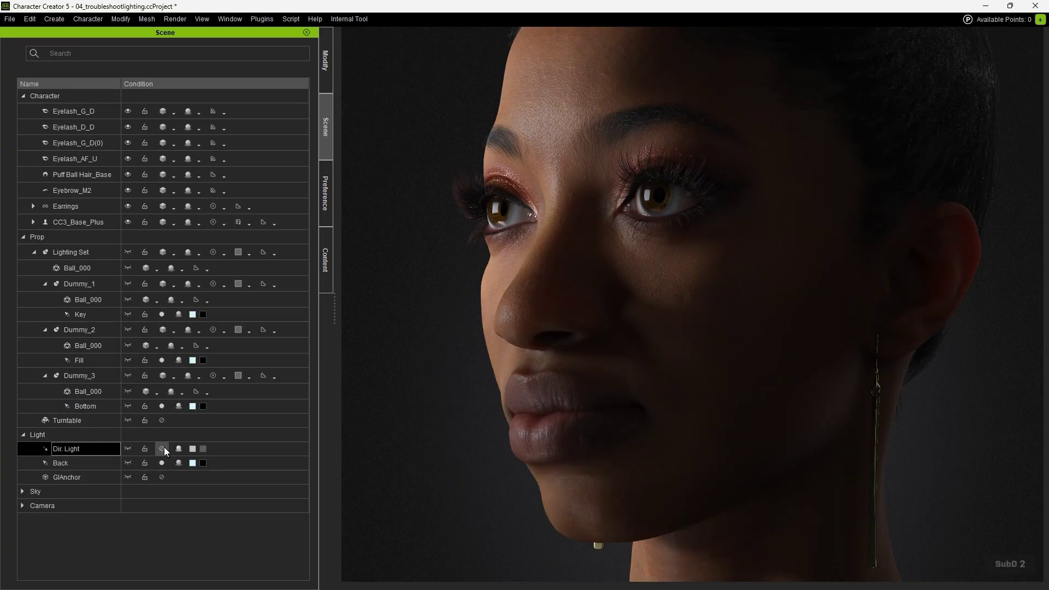
ctrl+click(161, 460)
click(162, 461)
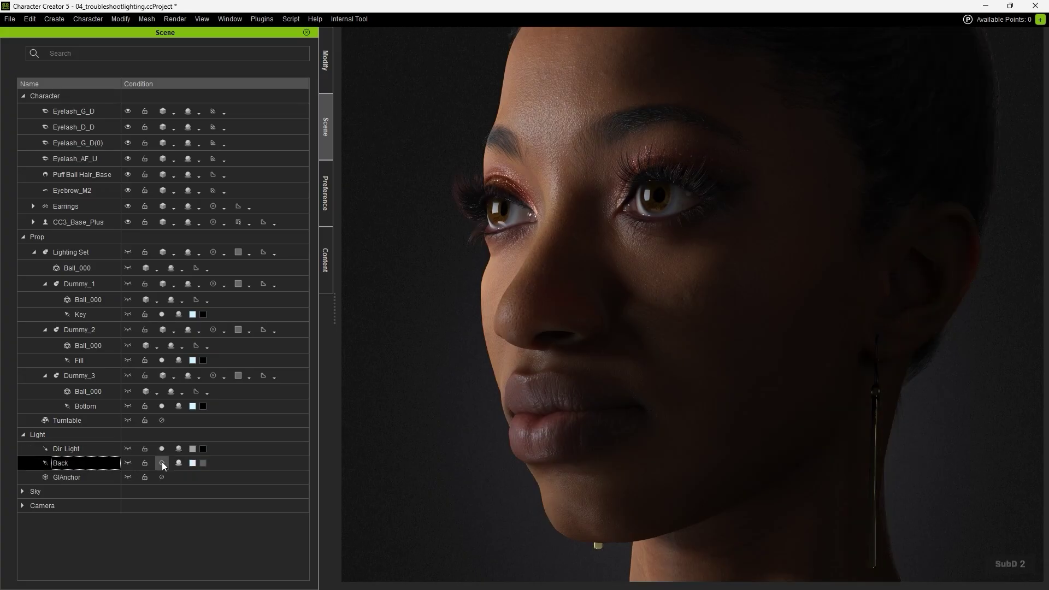
click(162, 461)
Set the Back light's multiplier to 3.99 and raise the Key light's multiplier to brighten the face.
click(327, 82)
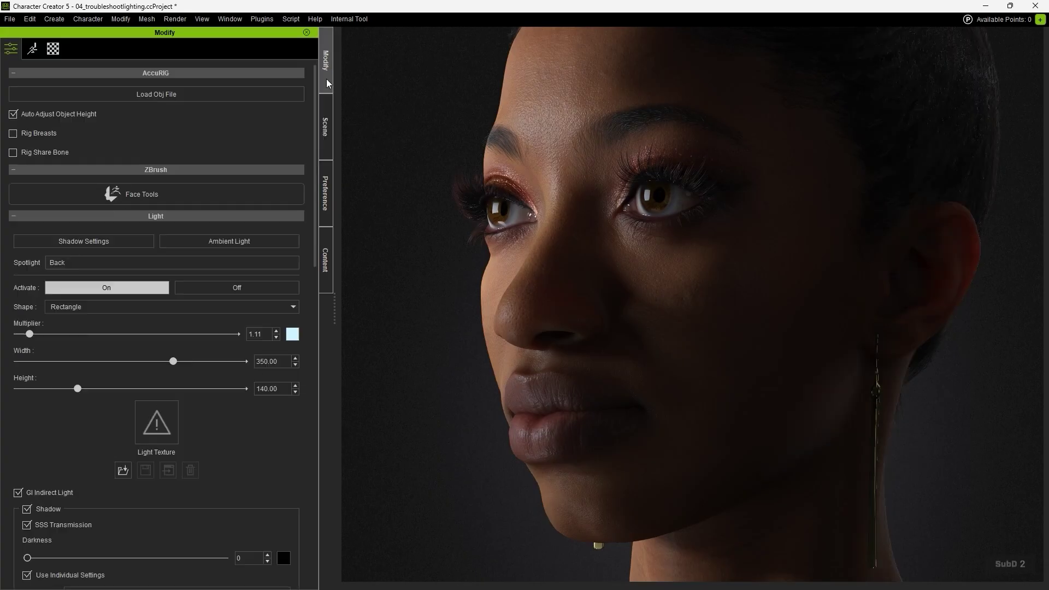
drag(31, 334, 62, 342)
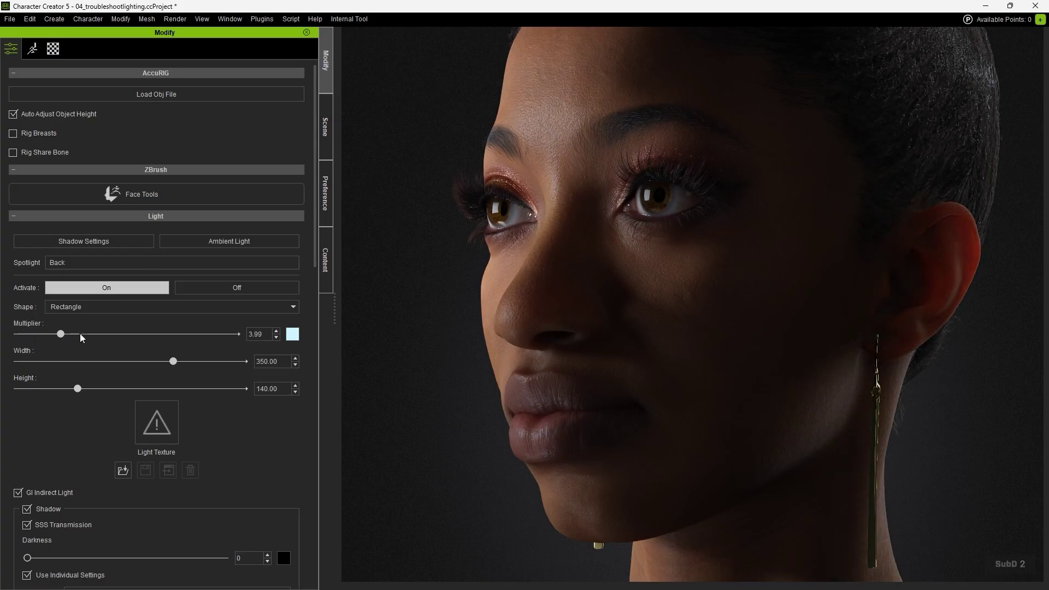
click(326, 147)
click(82, 315)
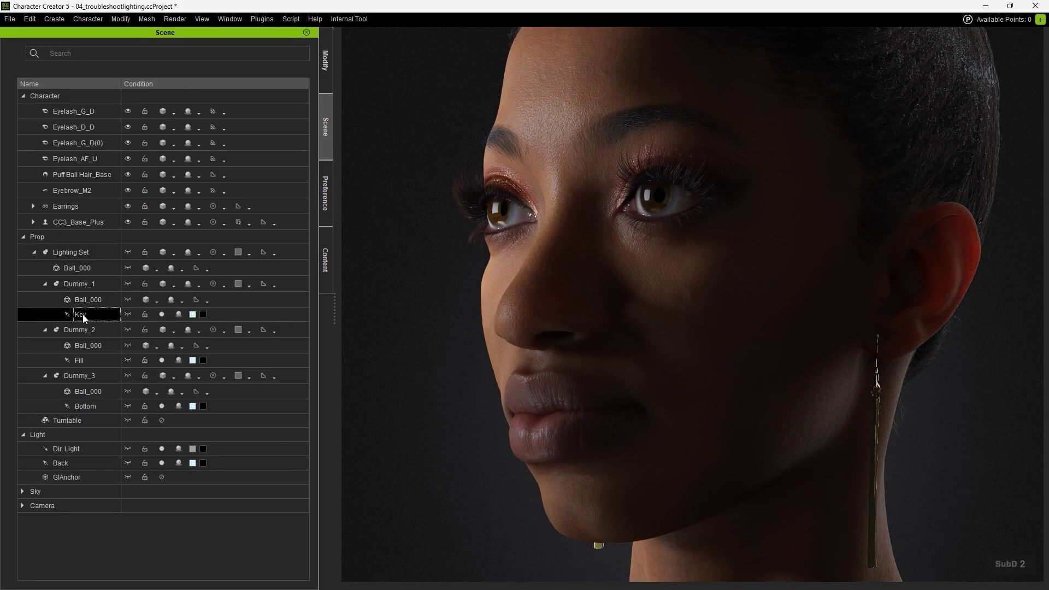
click(328, 76)
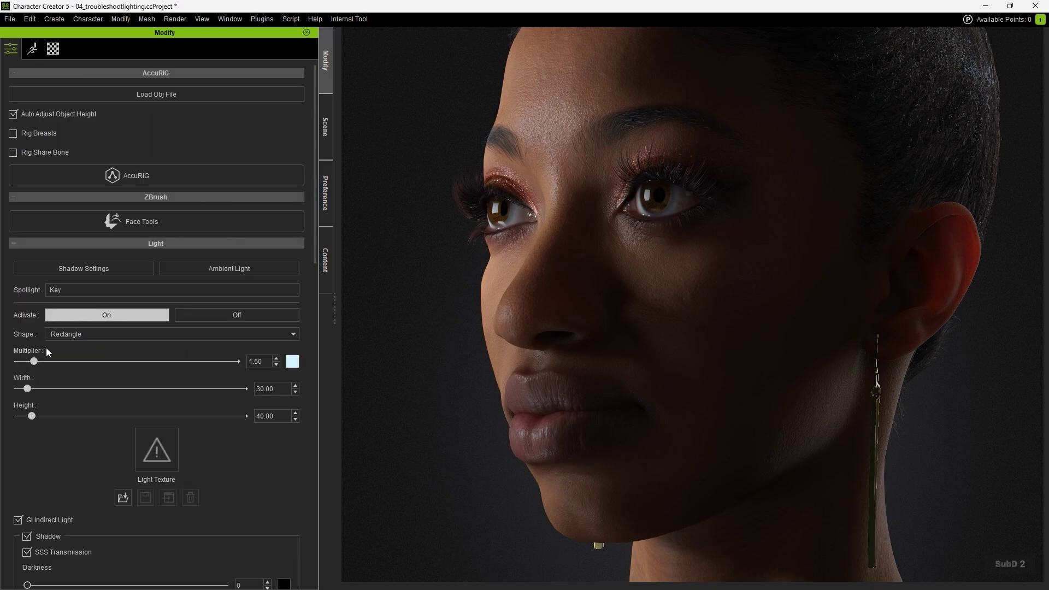
mouse_move(37, 361)
mouse_down()
mouse_move(117, 361)
mouse_move(53, 362)
mouse_up()
Toggle the Fill light to compare its effect and set its multiplier to 0.15.
click(328, 142)
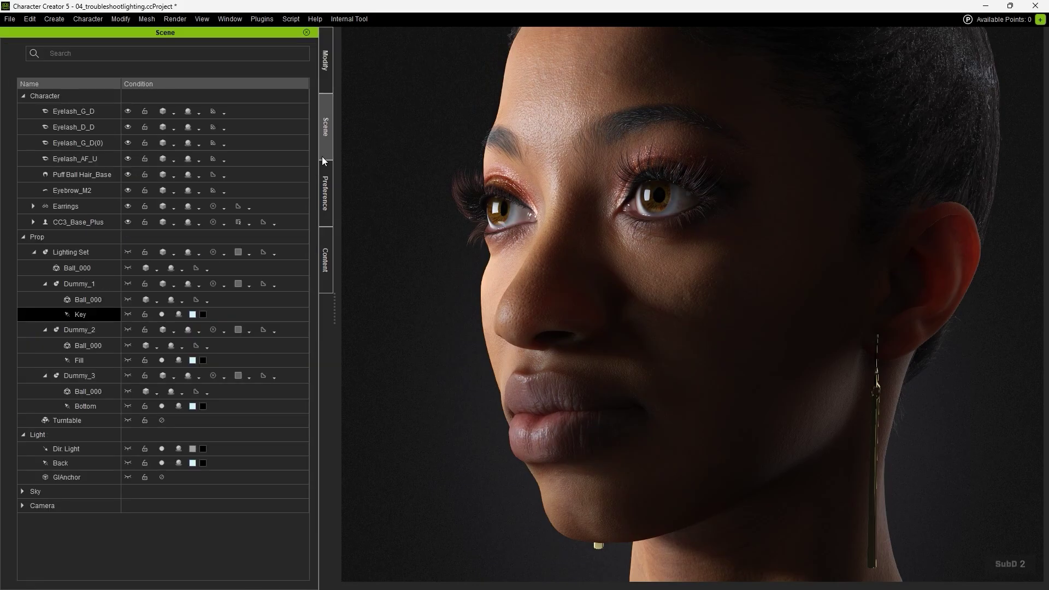
click(81, 358)
click(163, 359)
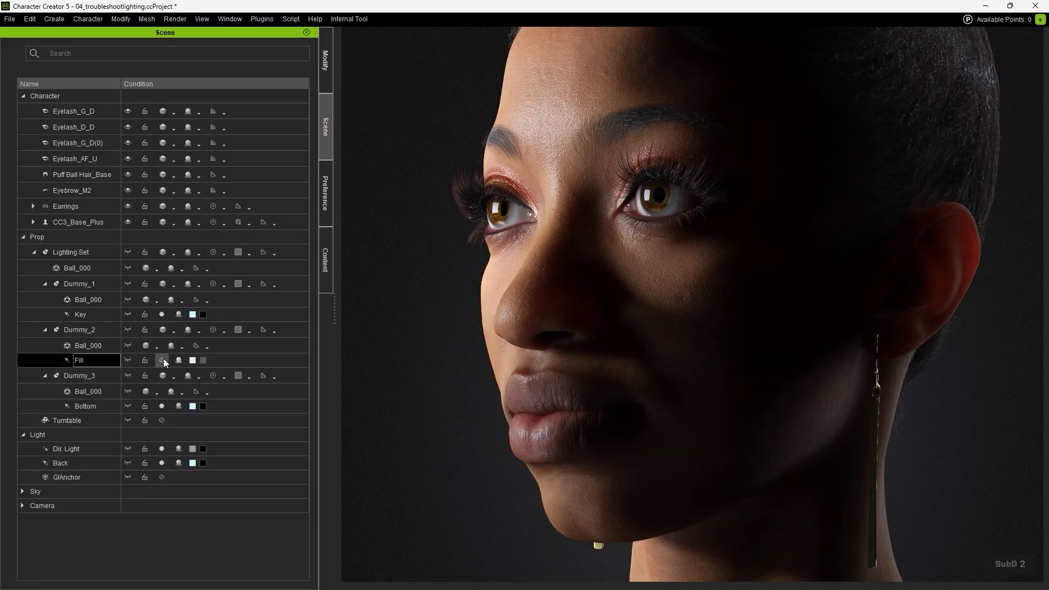
click(162, 359)
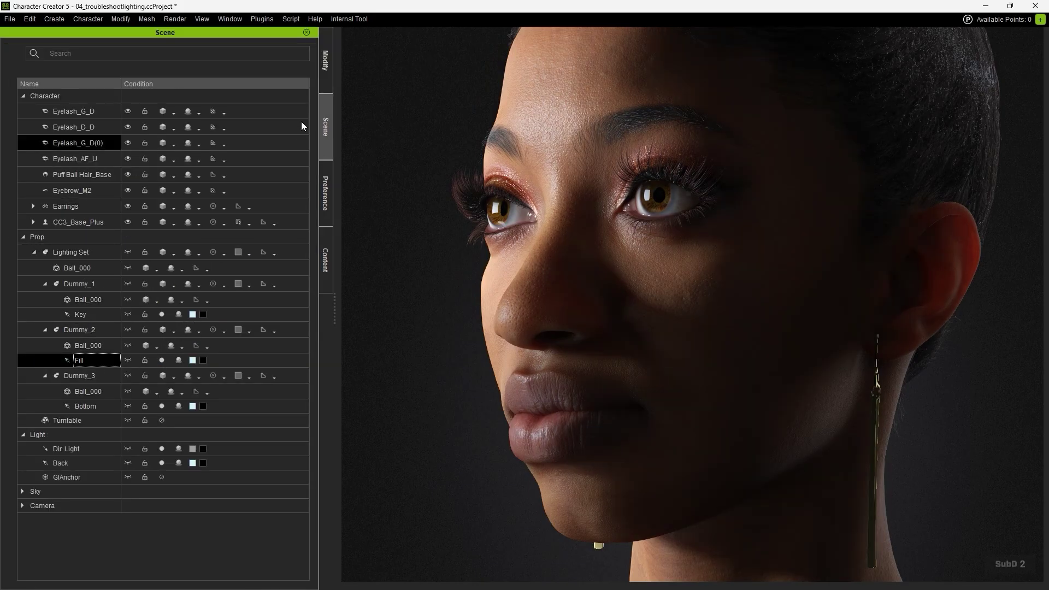
click(327, 79)
drag(21, 360, 20, 362)
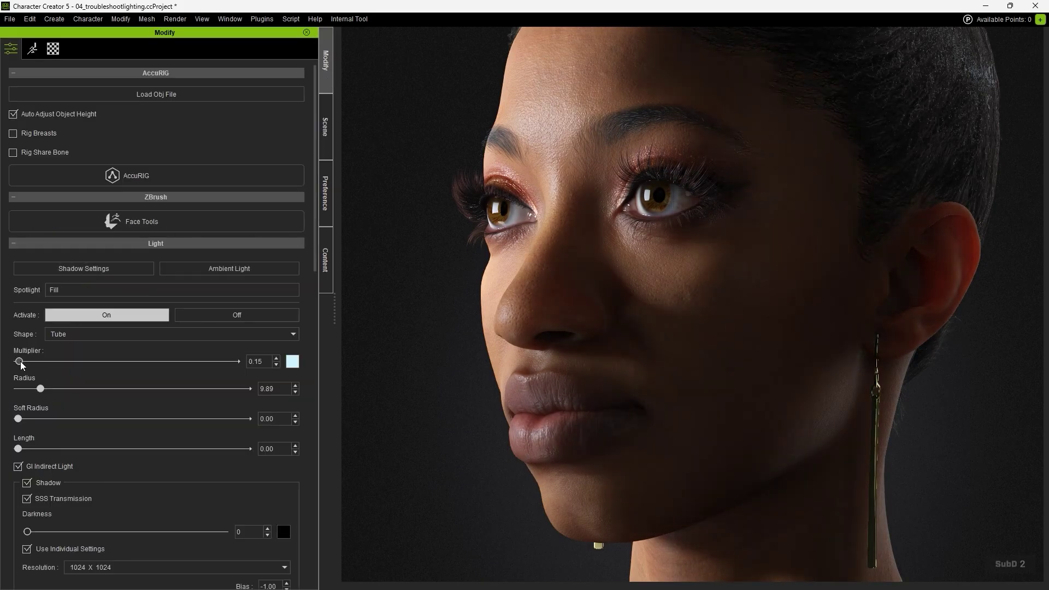
Rotate the whole Lighting Set around the head, and rotate Dummy_1 separately to reposition only the Key light.
click(328, 133)
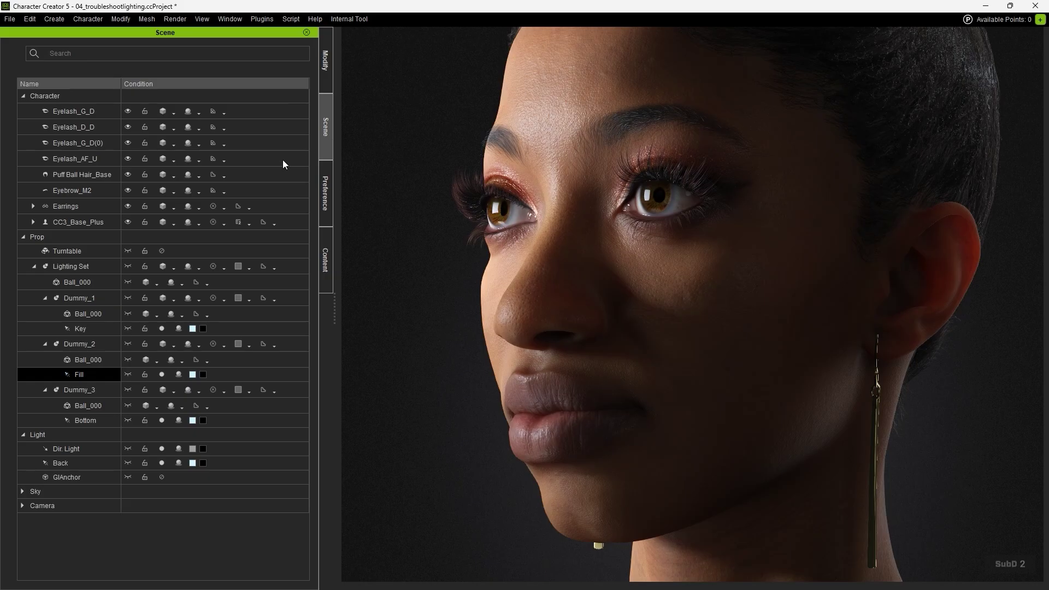
click(87, 266)
mouse_move(744, 203)
mouse_down()
mouse_move(695, 206)
mouse_move(814, 211)
mouse_move(738, 219)
mouse_up()
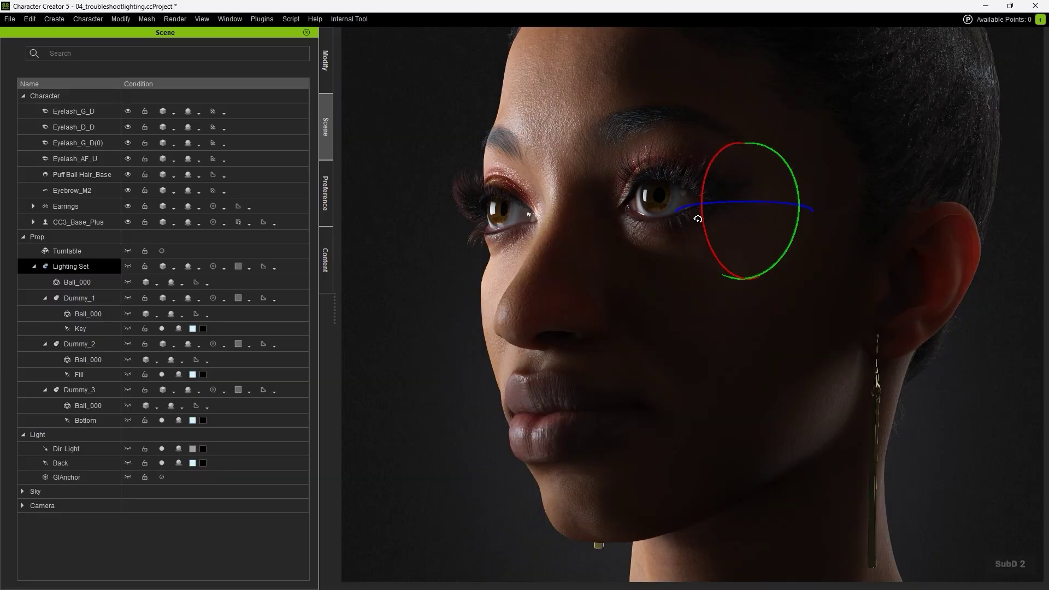
click(61, 298)
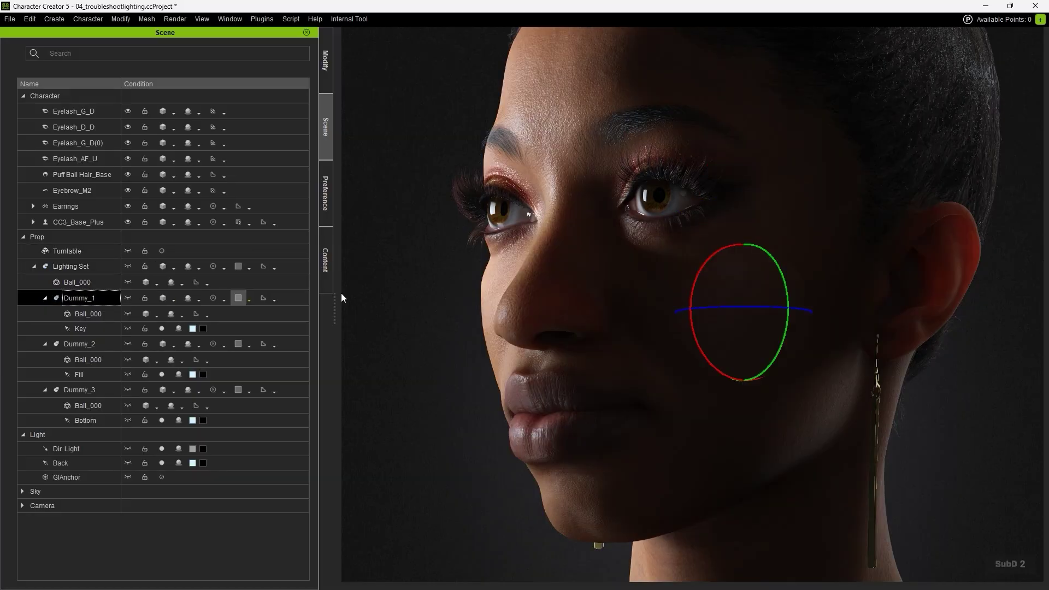
mouse_move(722, 309)
mouse_down()
mouse_move(863, 307)
mouse_move(733, 312)
mouse_up()
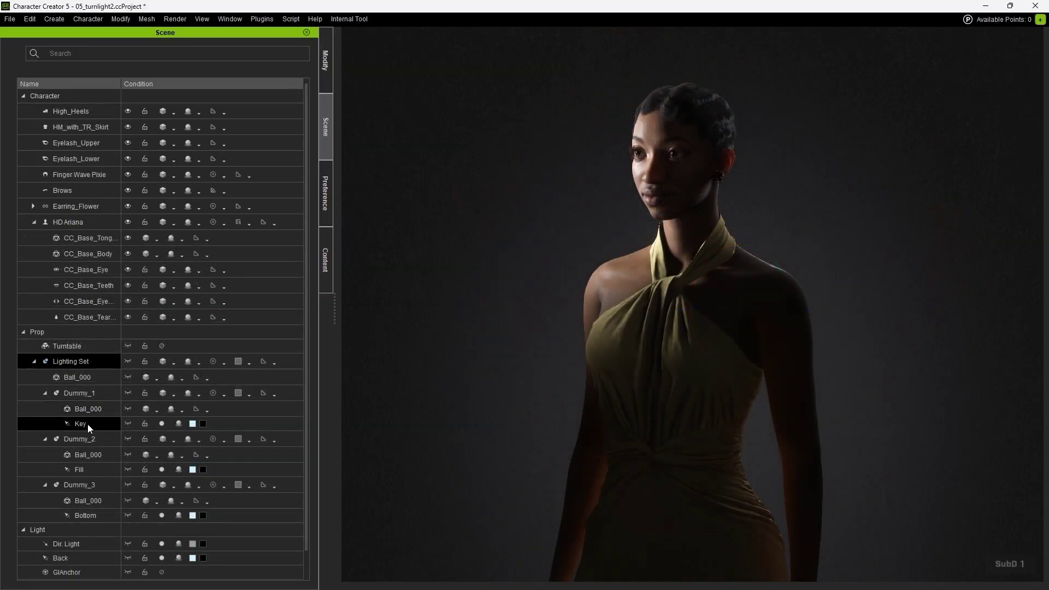
Show the Key, Fill and Bottom lights in the viewport of the 05_turnlight2 project.
ctrl+click(86, 471)
ctrl+click(97, 517)
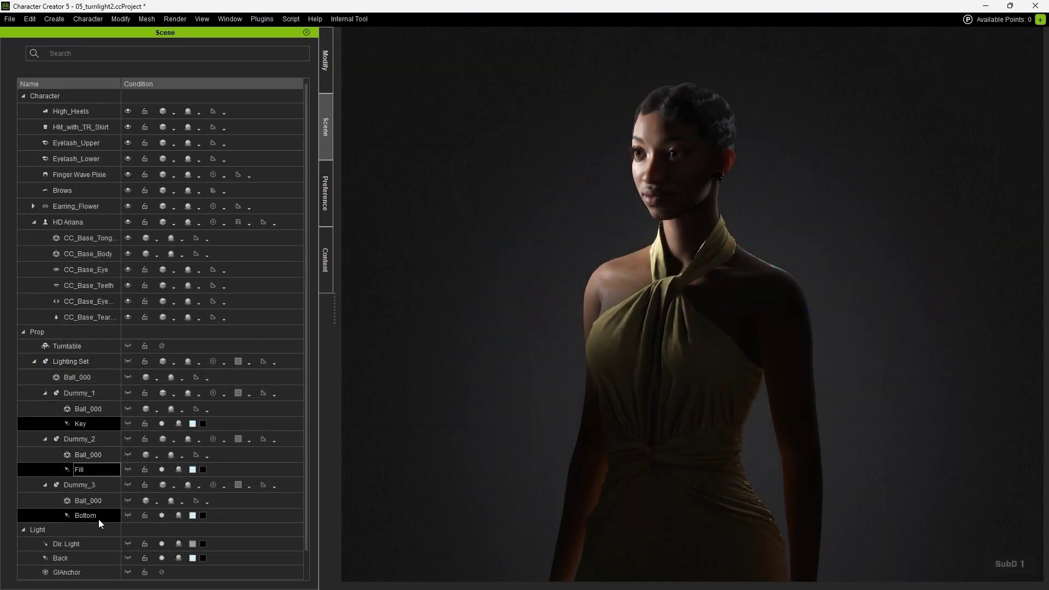
click(128, 424)
Rotate the Lighting Set about its vertical axis to swing all three lights around the character.
click(71, 361)
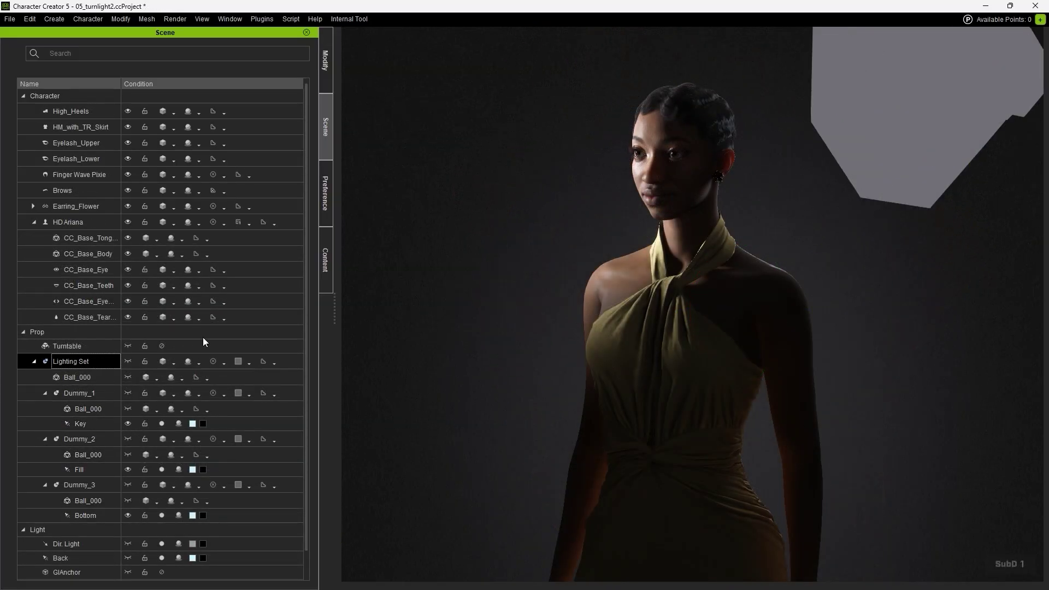
alt+right_drag(567, 253, 595, 349)
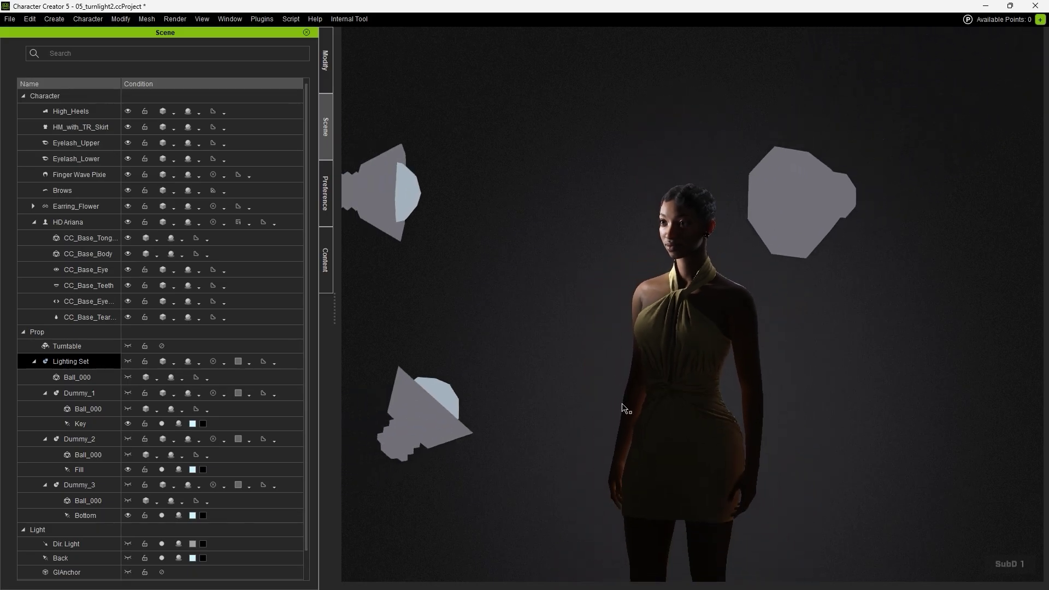
key(e)
drag(695, 232, 721, 229)
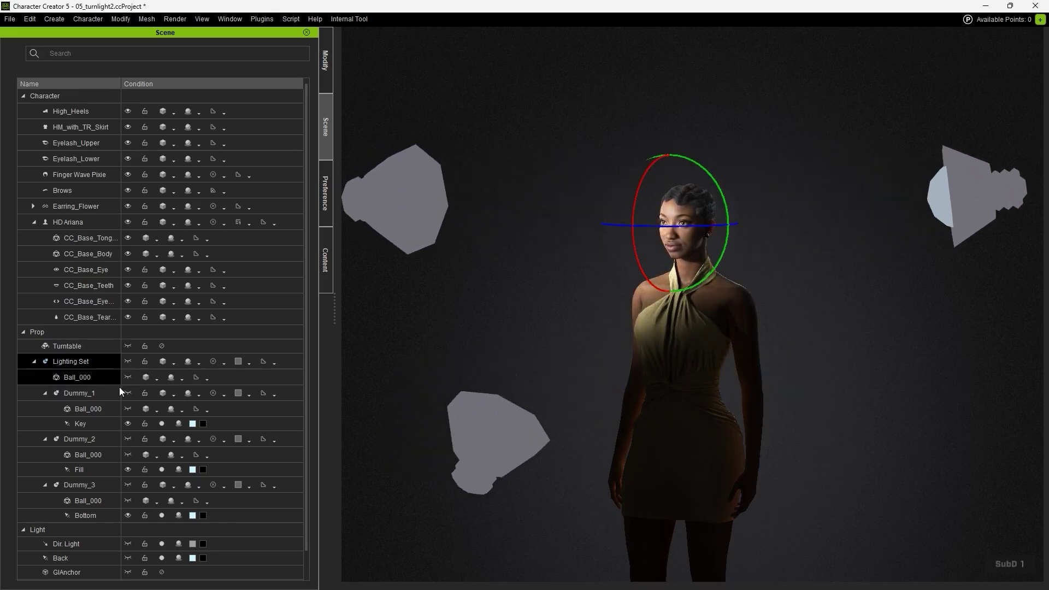
Toggle the Key light's visibility to identify it, and rotate its parent Dummy_1 about the vertical axis.
click(81, 394)
click(127, 423)
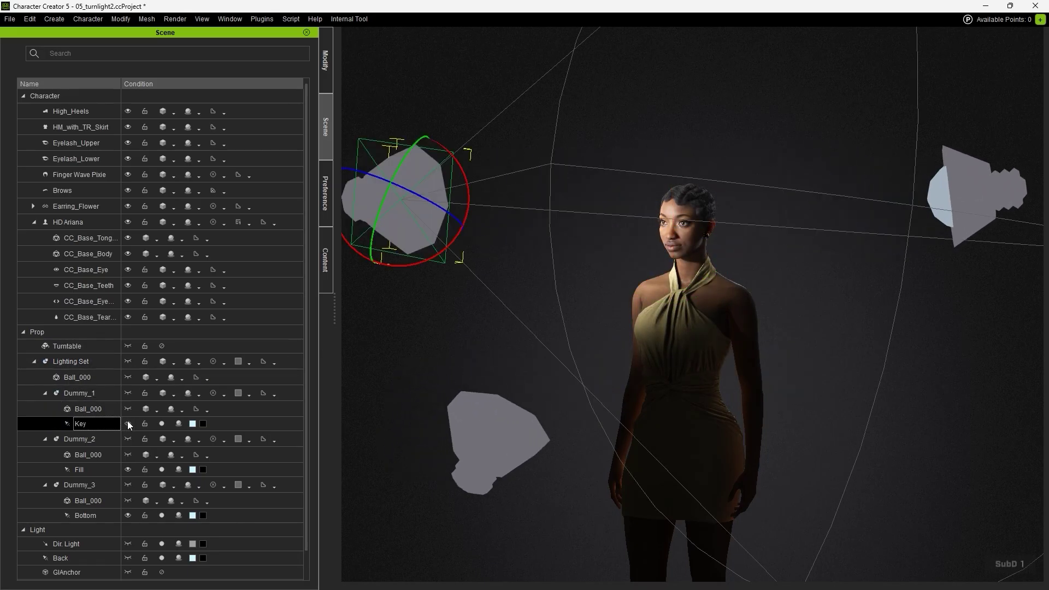
click(128, 423)
click(128, 424)
click(102, 393)
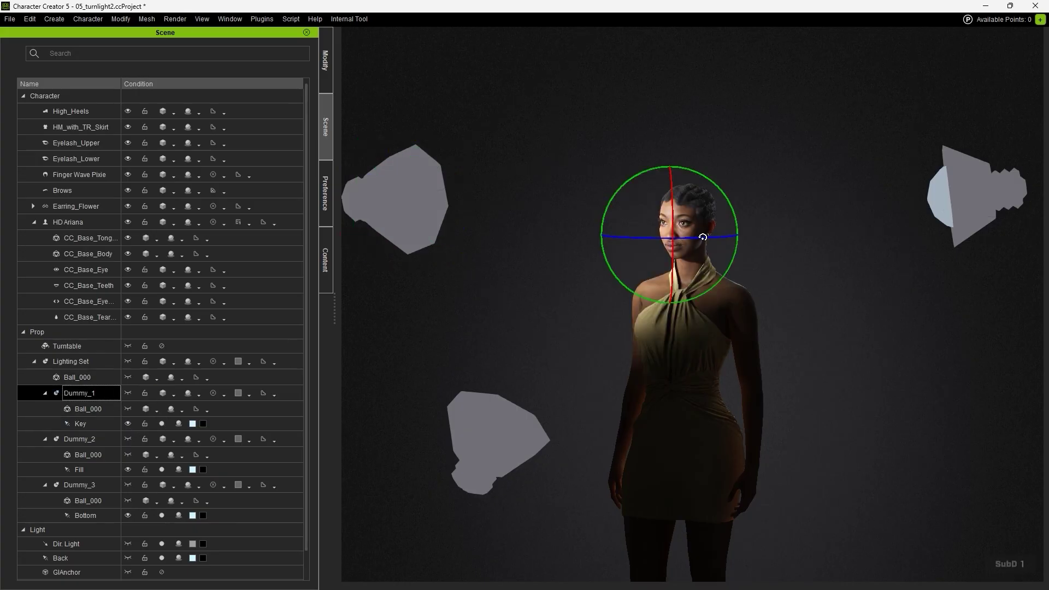
mouse_move(703, 237)
mouse_down()
mouse_move(669, 240)
mouse_move(776, 239)
mouse_move(692, 244)
mouse_up()
key(q)
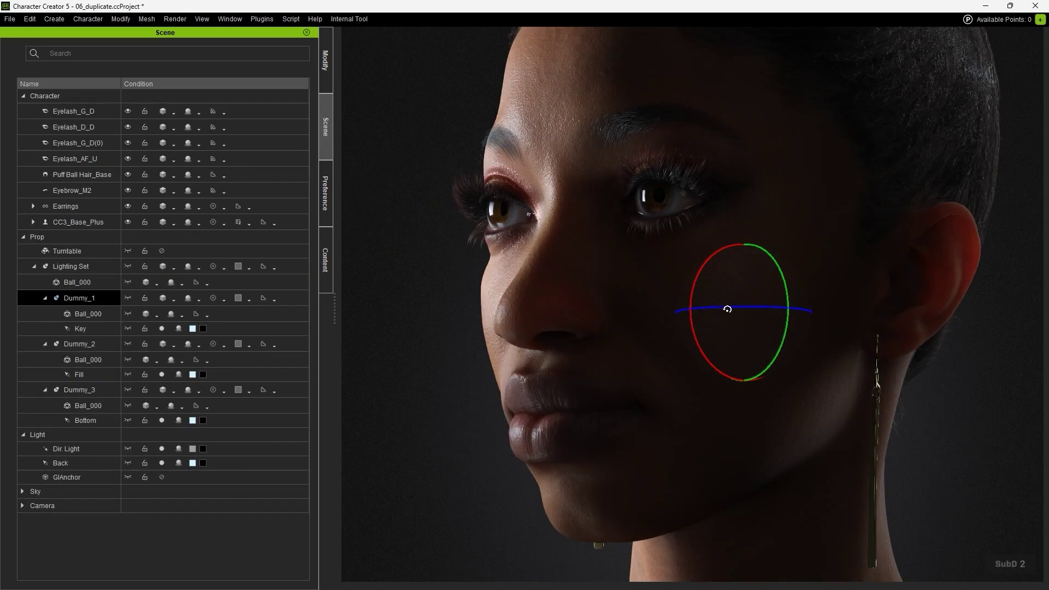
Duplicate Dummy_1 by rotating a copy about the vertical axis to light the ear side, and select the copy's Key light.
shift+drag(728, 305, 841, 313)
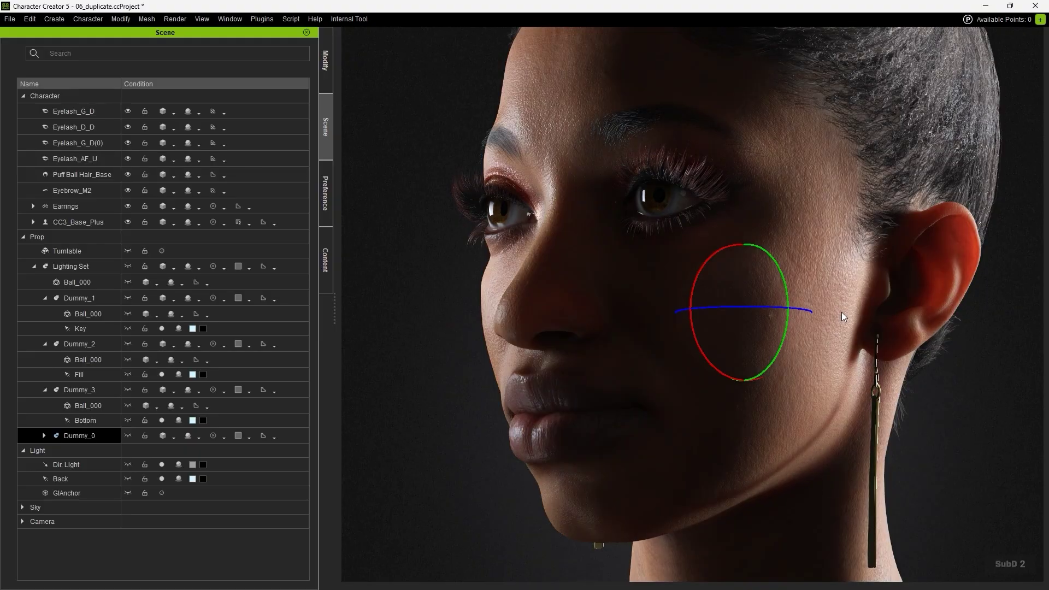
click(45, 436)
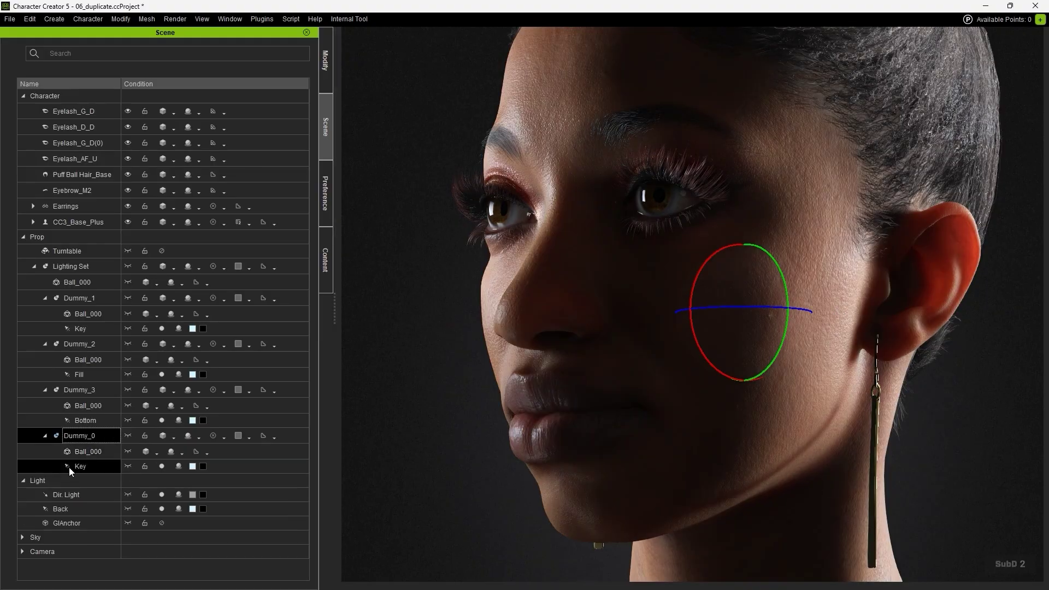
click(162, 470)
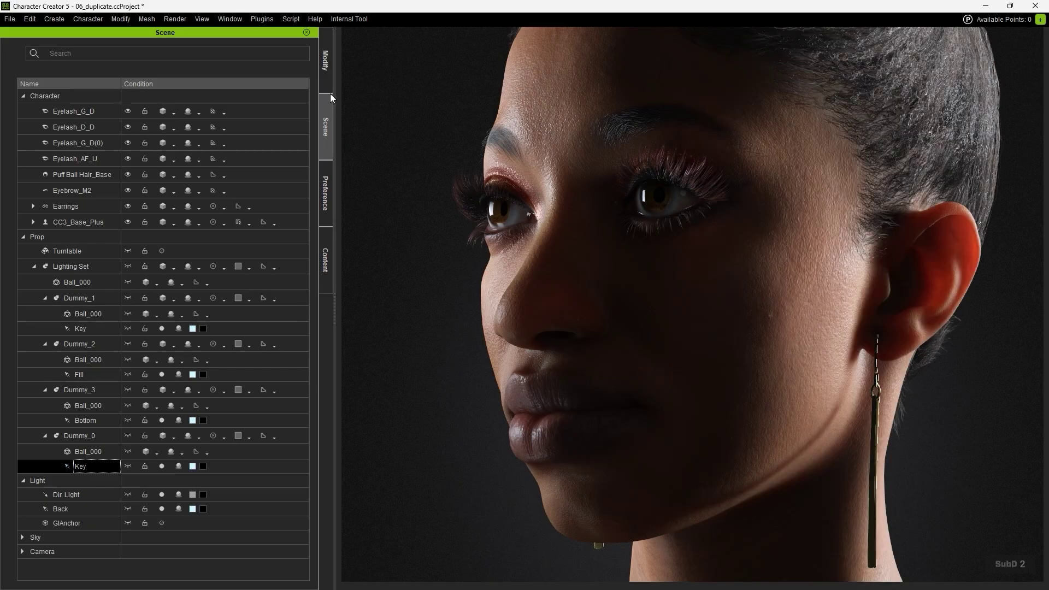
Set the duplicated Key light's multiplier to 0.31.
click(326, 65)
click(11, 49)
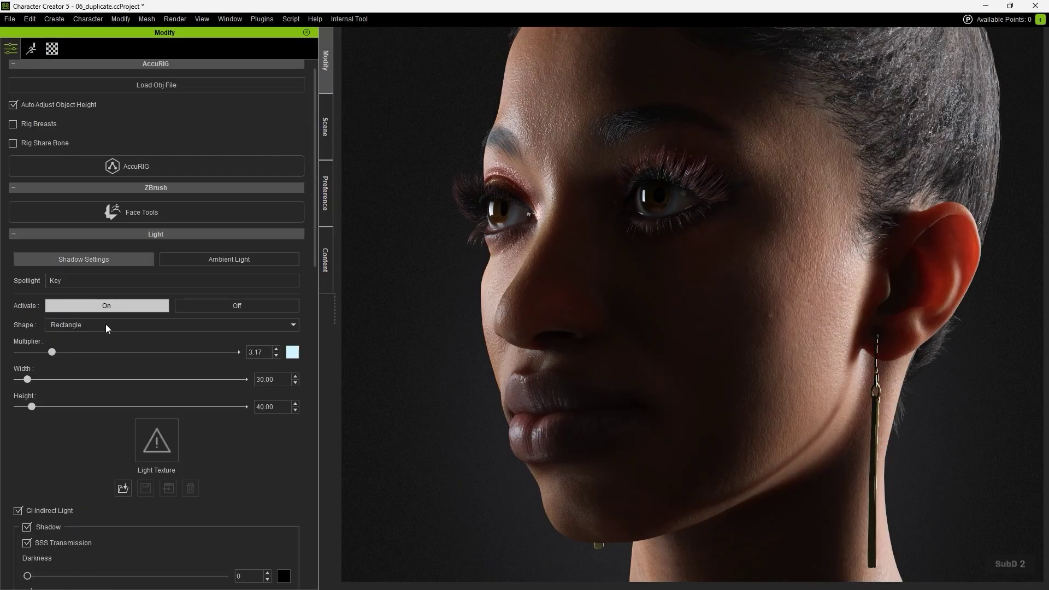
drag(49, 352, 21, 353)
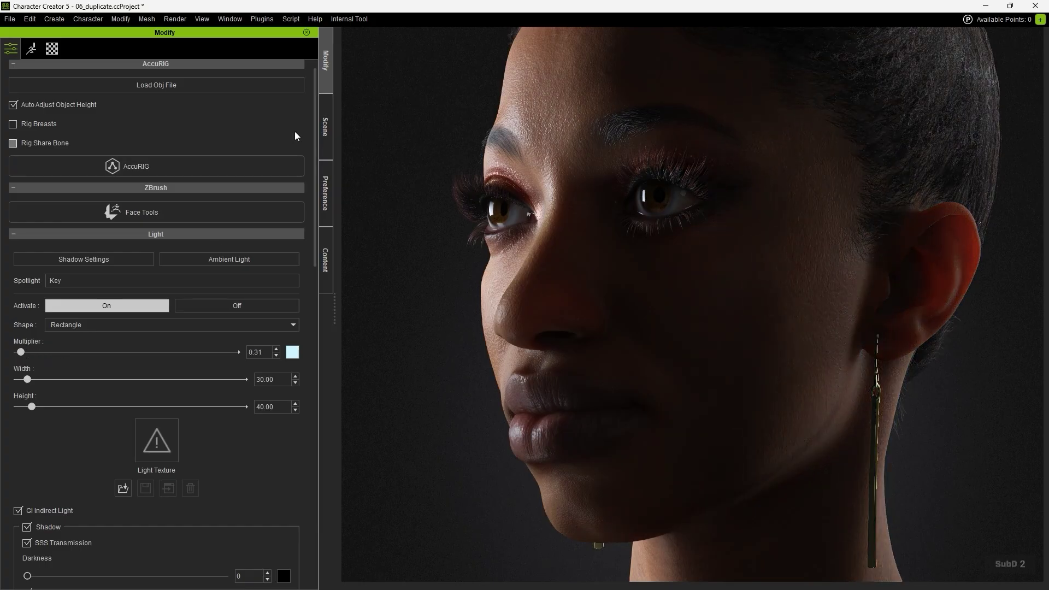
click(325, 124)
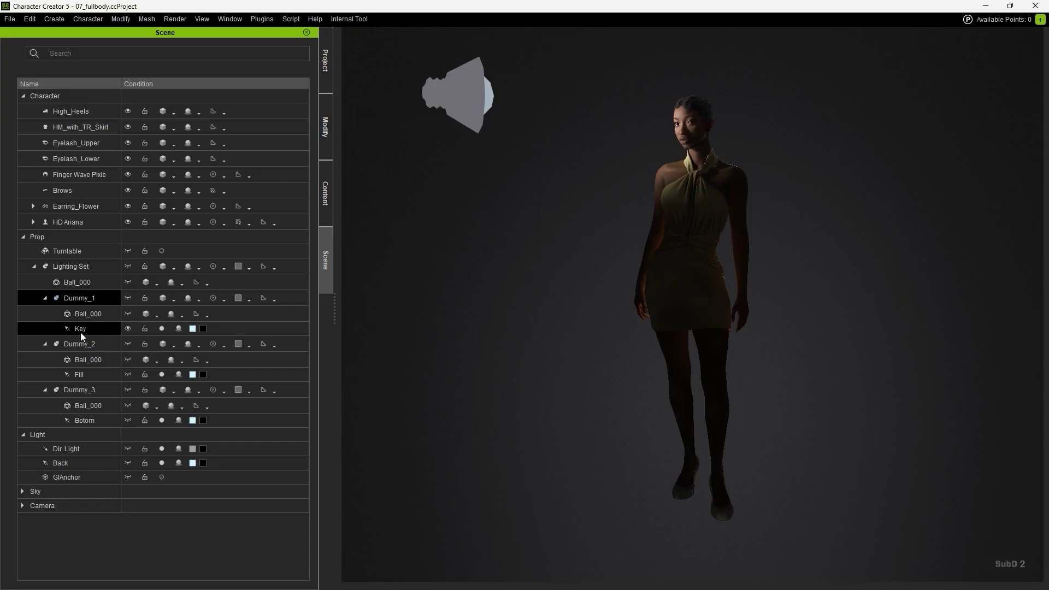
Identify the Key light in the full-body scene and duplicate its parent Dummy_1 straight down to below the character's hips.
click(128, 328)
click(128, 328)
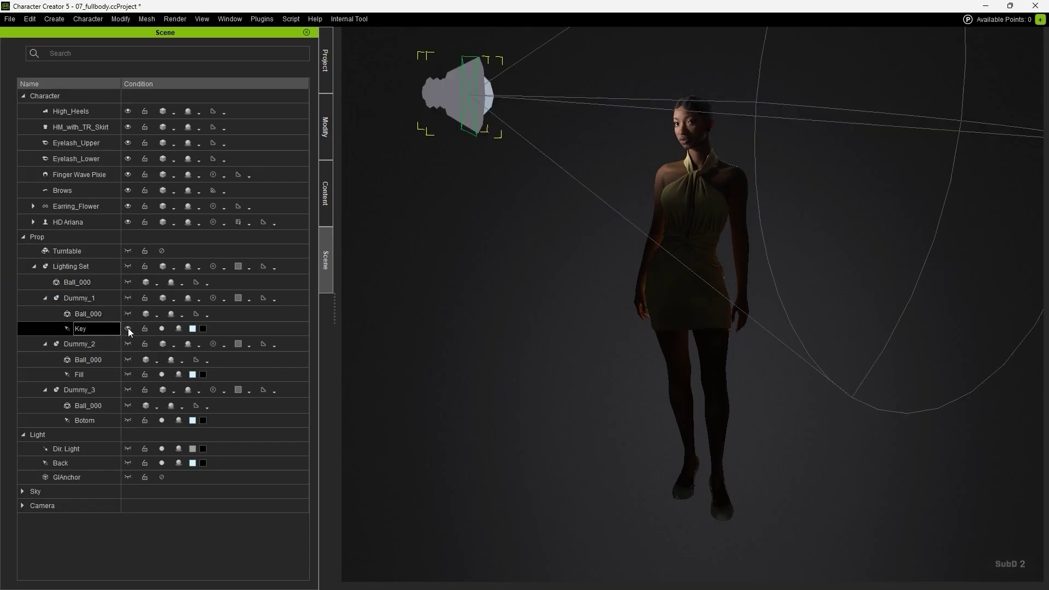
click(104, 299)
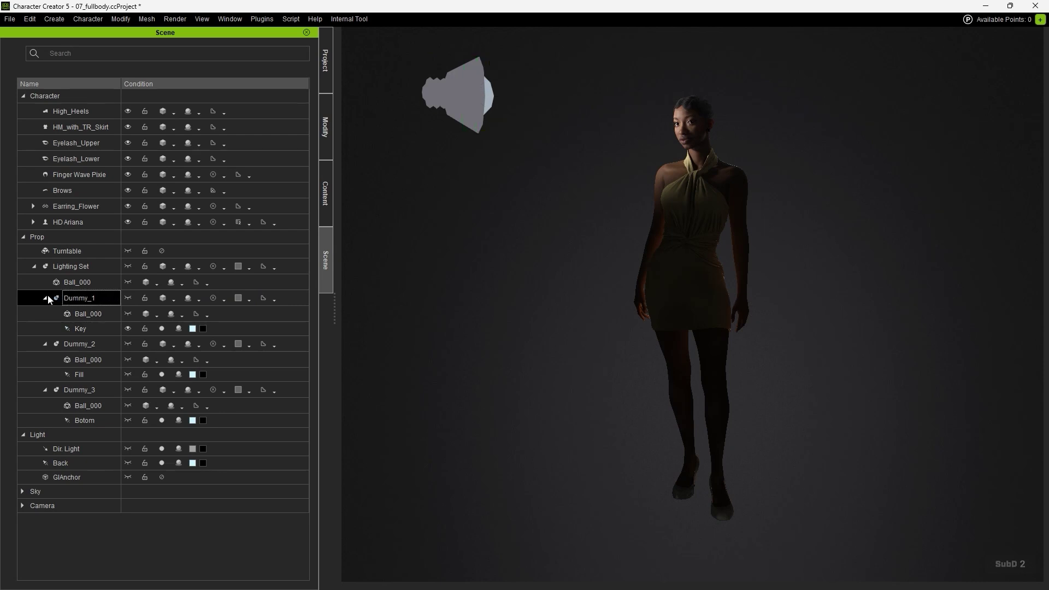
click(93, 299)
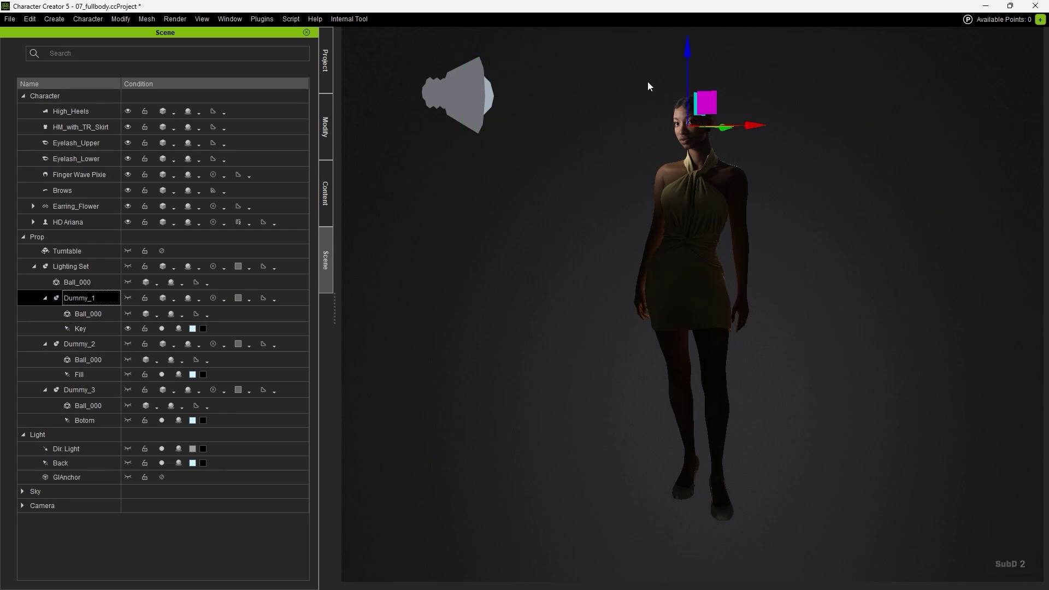
shift+drag(687, 55, 690, 237)
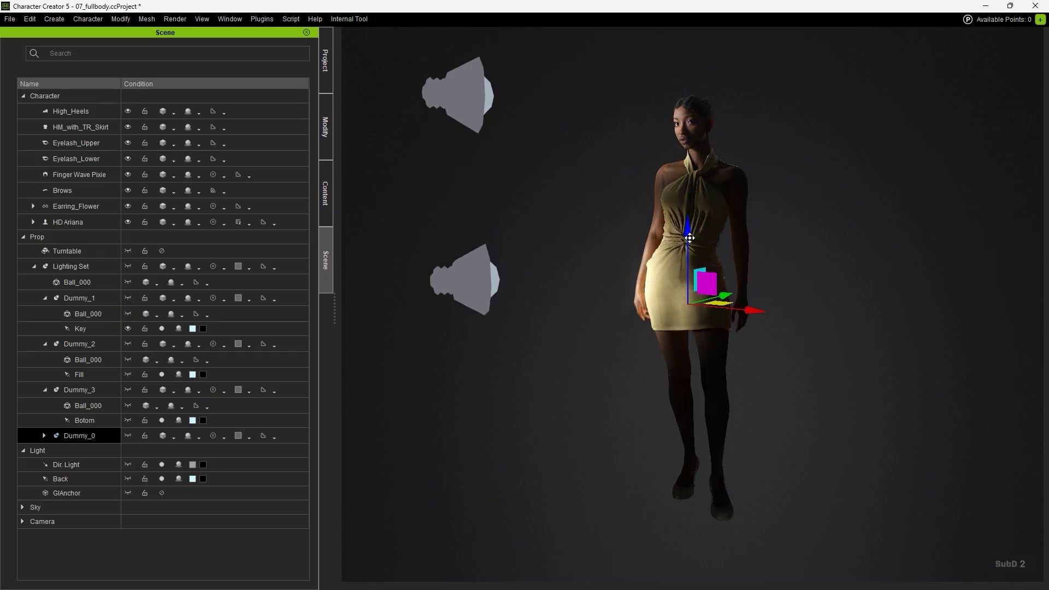
Tilt the duplicated dummy so its light sits slightly higher, and pull its Key light farther away from the character.
key(e)
drag(666, 254, 666, 247)
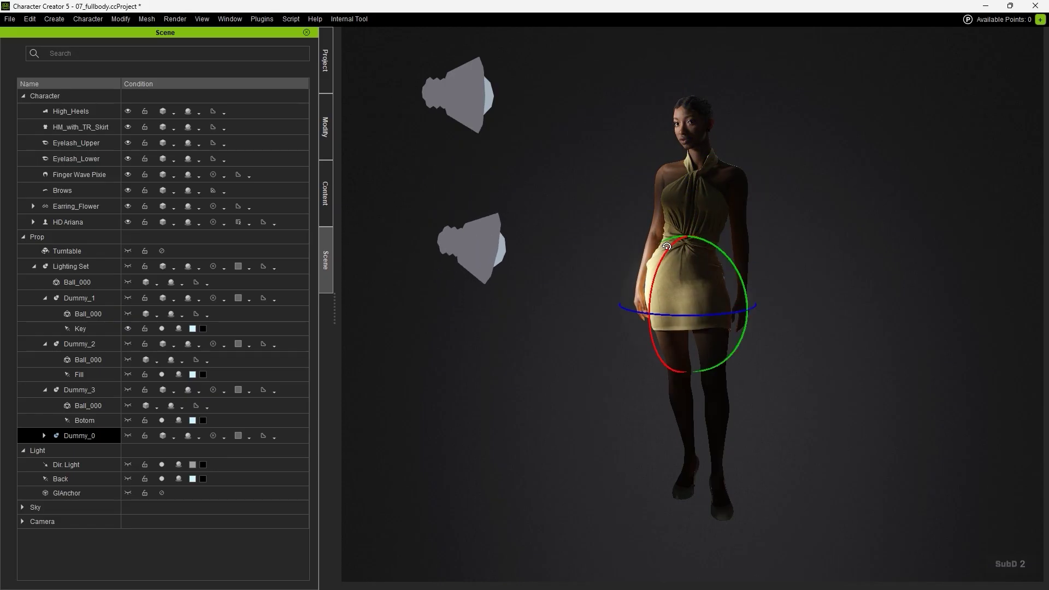
click(494, 224)
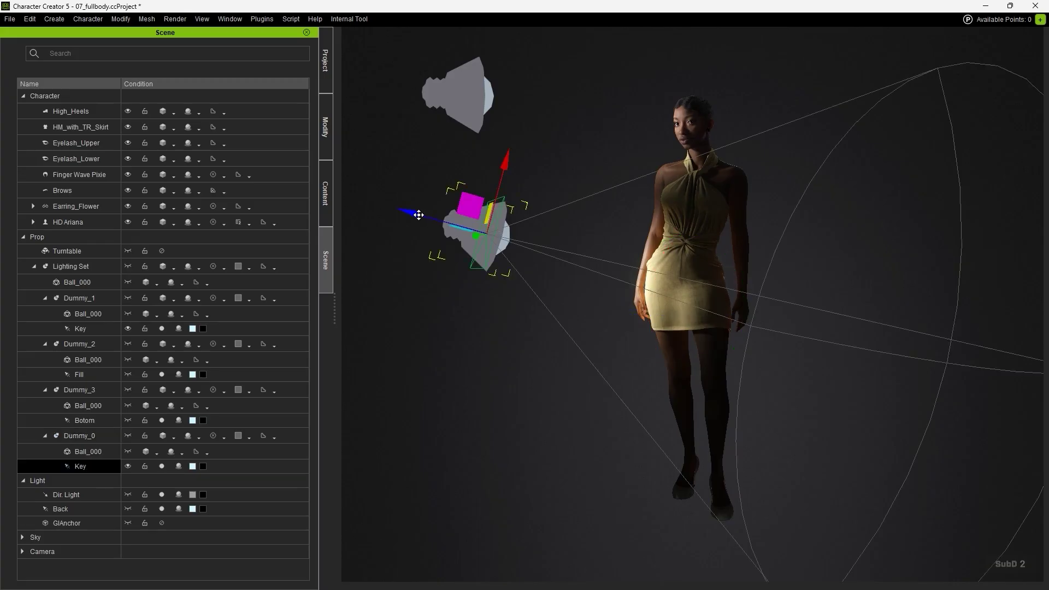
drag(419, 214, 238, 142)
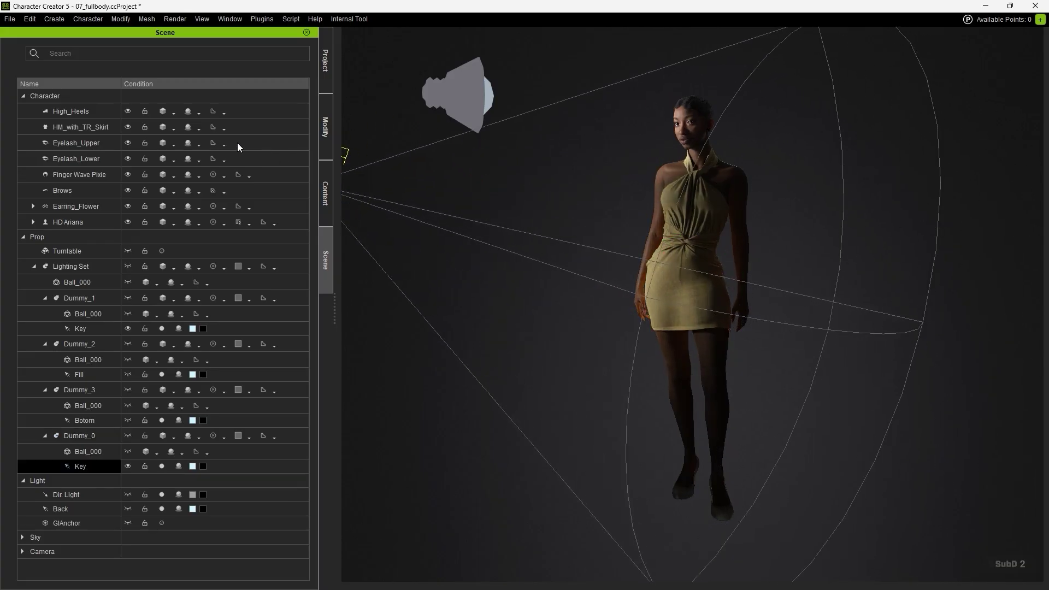
Widen the duplicated Key light's beam and set its multiplier to 3.12.
click(326, 130)
drag(314, 131, 323, 313)
drag(130, 387, 168, 385)
drag(316, 347, 320, 243)
drag(35, 143, 54, 143)
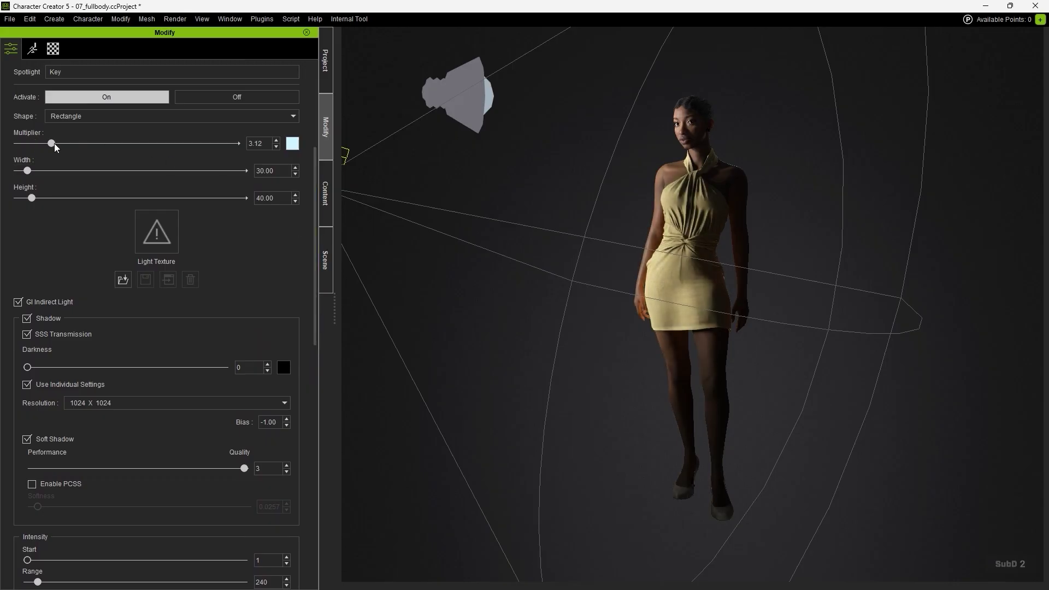
Rename the duplicated dummy in the Lighting Set as Dummy_4 and its Key light as Body.
click(325, 239)
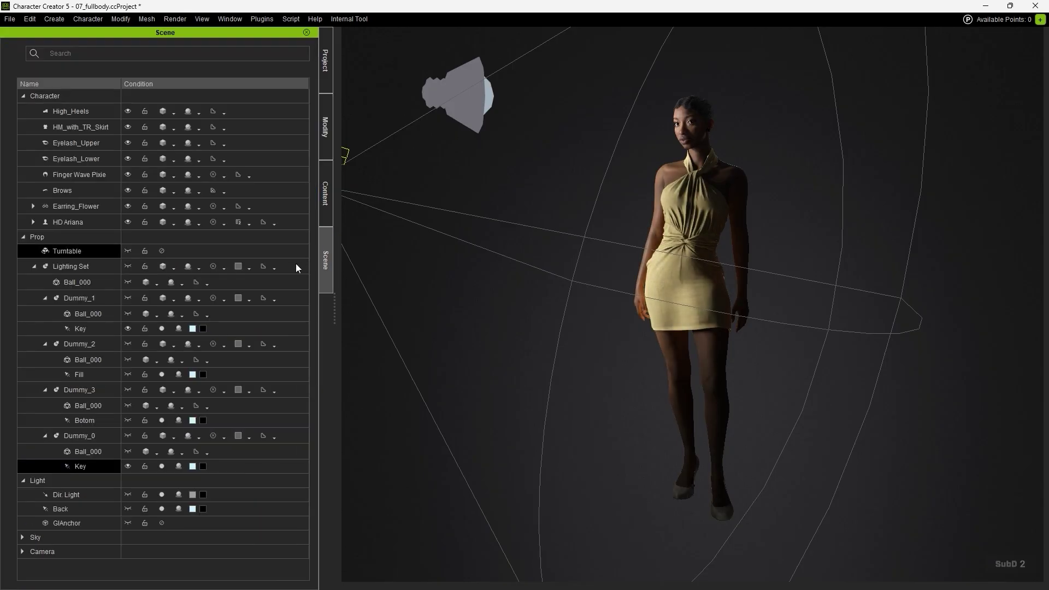
double_click(88, 433)
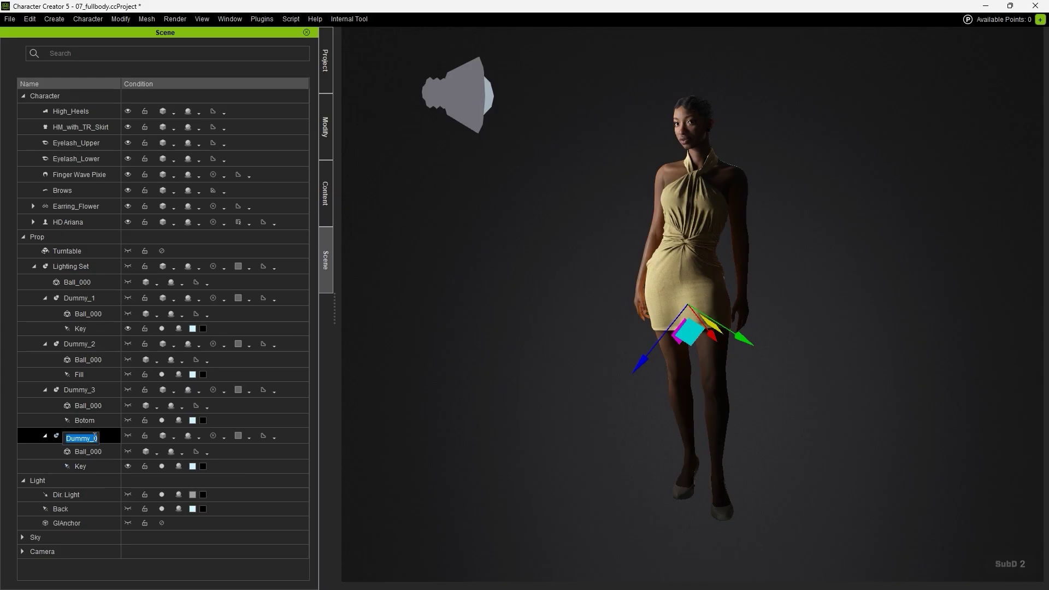
text(4)
key(Return)
click(83, 466)
click(83, 467)
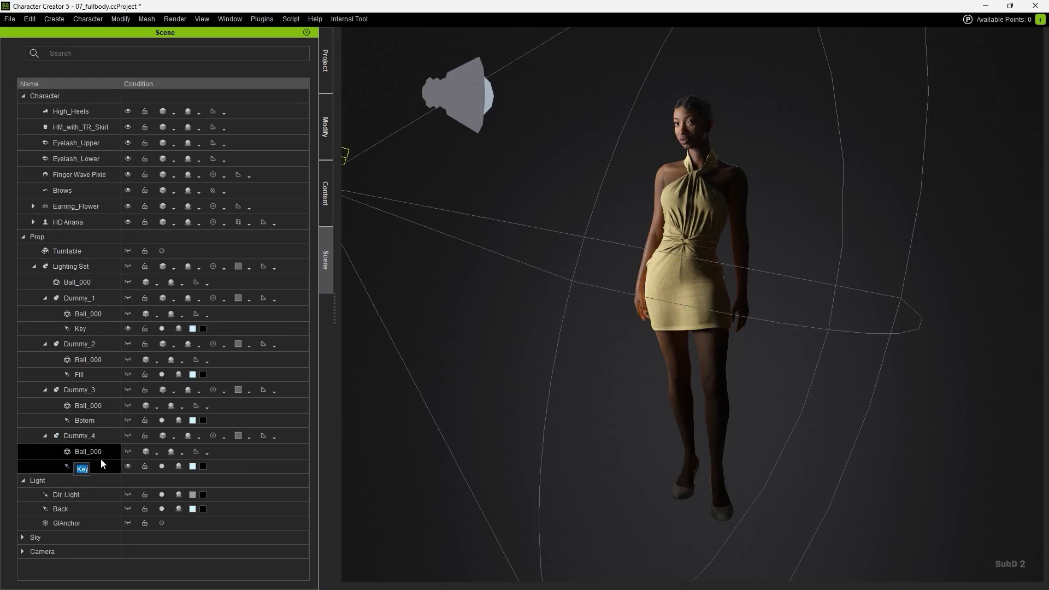
text(Body)
Add the Shadow Catcher prop from the Free Resource Props pack to the scene.
click(326, 193)
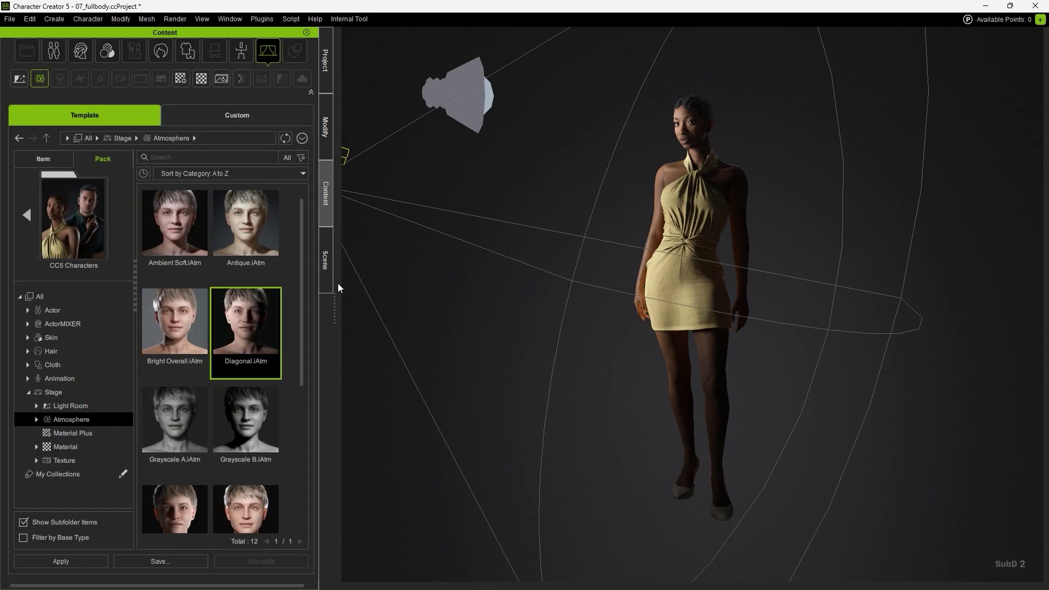
click(30, 238)
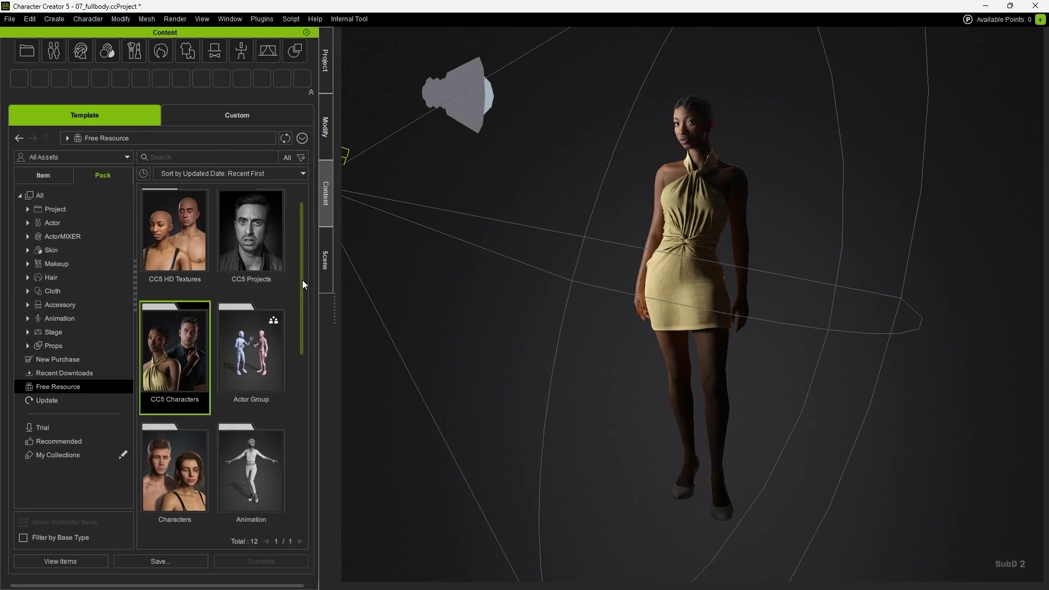
drag(303, 279, 322, 464)
click(269, 464)
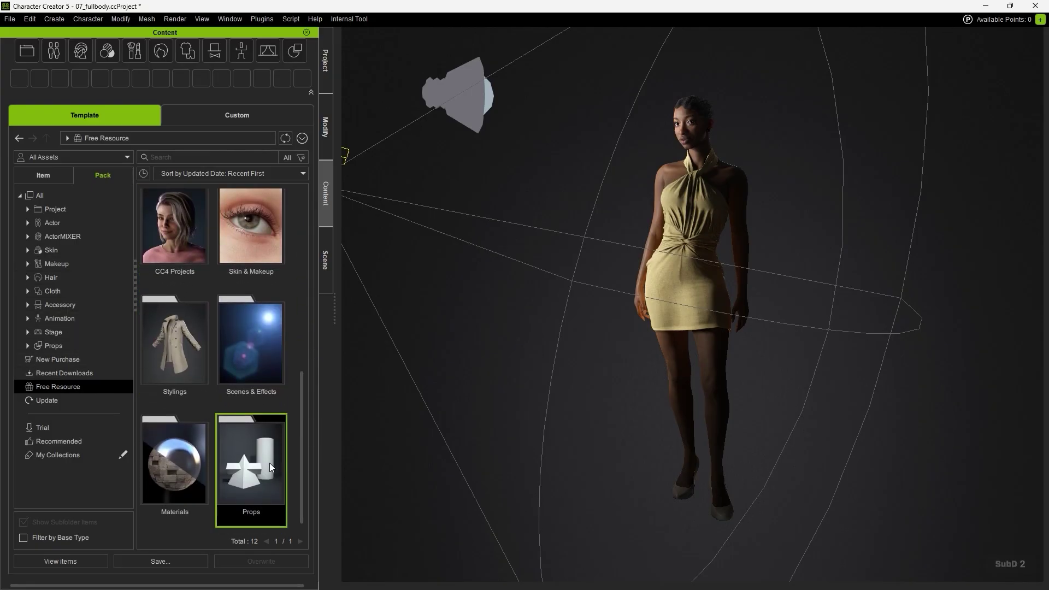
double_click(270, 464)
click(74, 339)
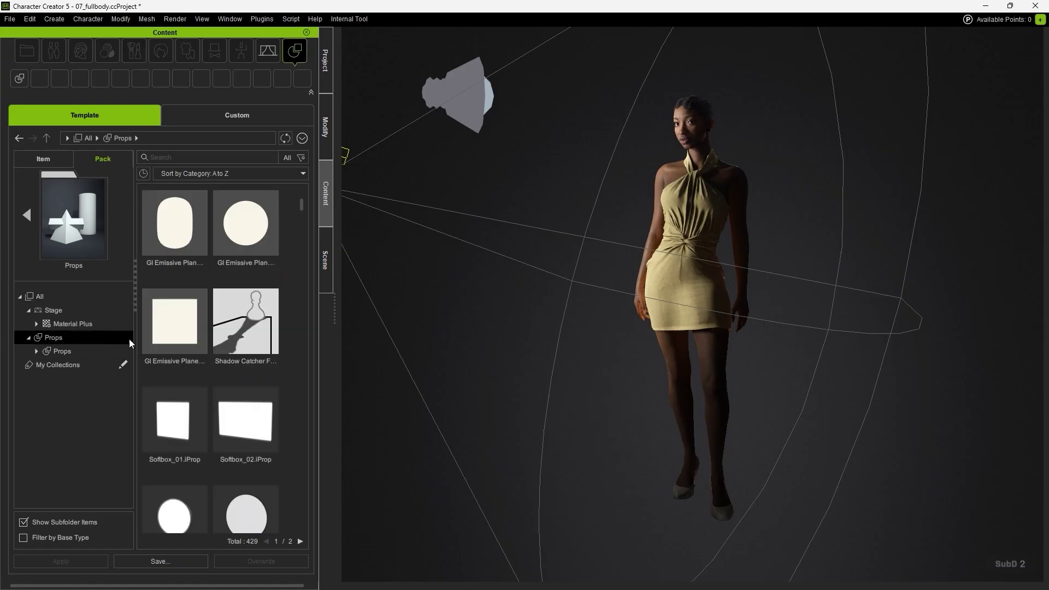
drag(270, 331, 455, 326)
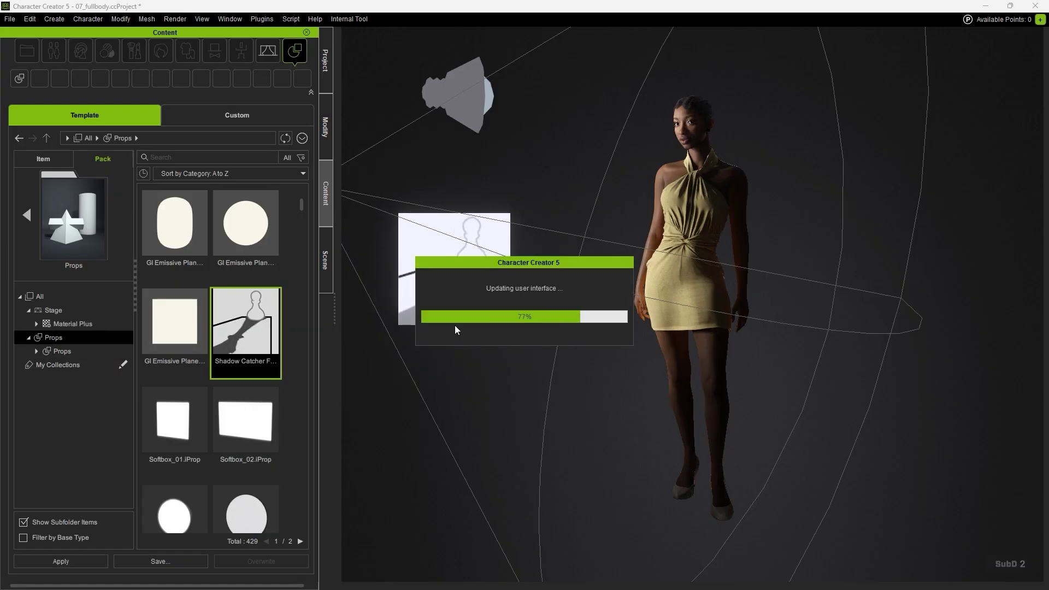
click(328, 271)
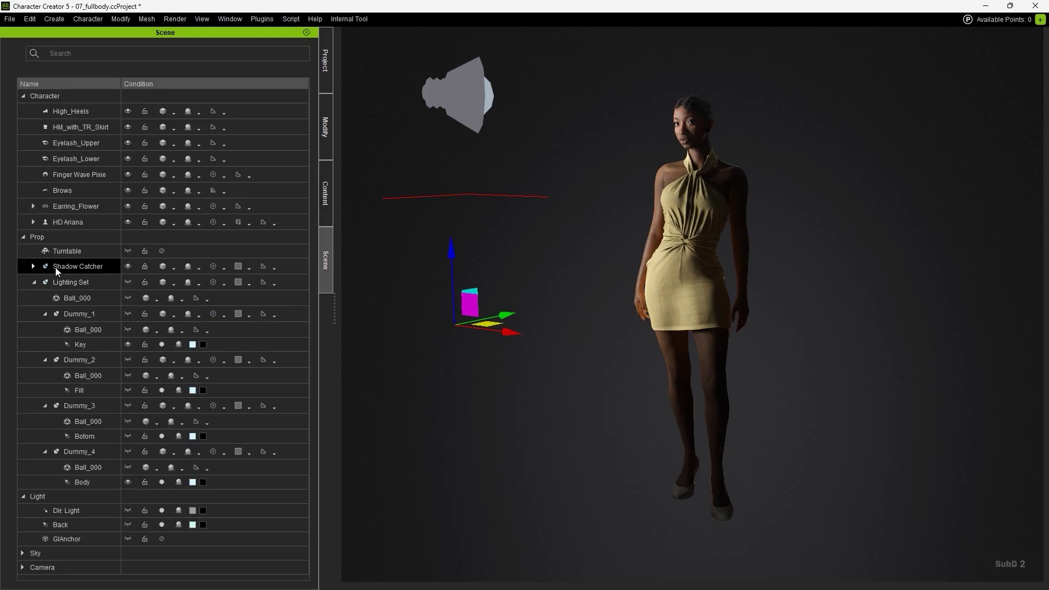
click(113, 267)
Set the Body light's shadow darkness to 64, its intensity range to 1383 and its spotlight beam angle to 109.
click(530, 245)
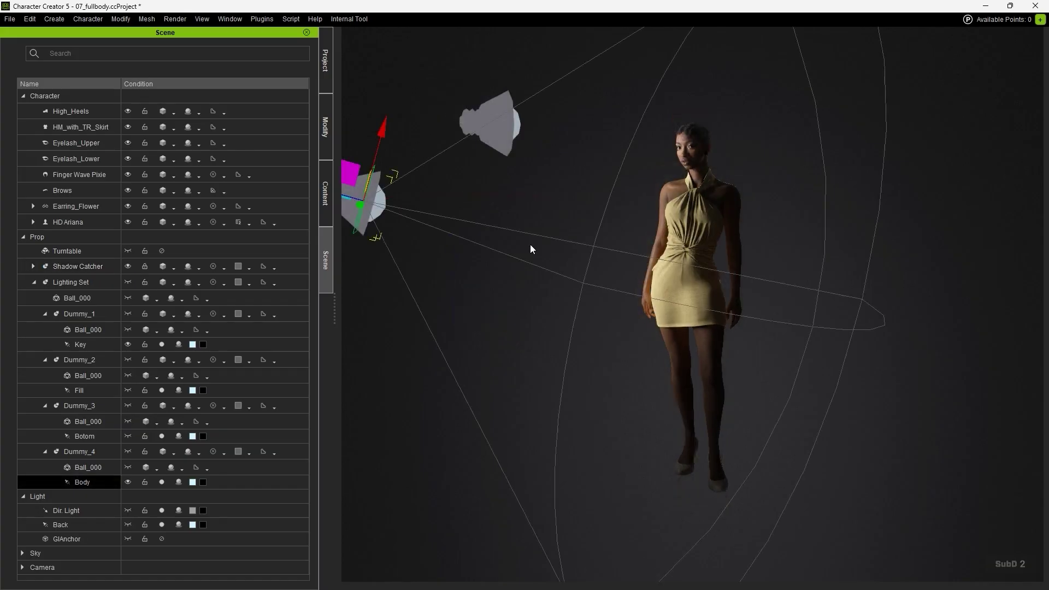
click(95, 343)
click(57, 477)
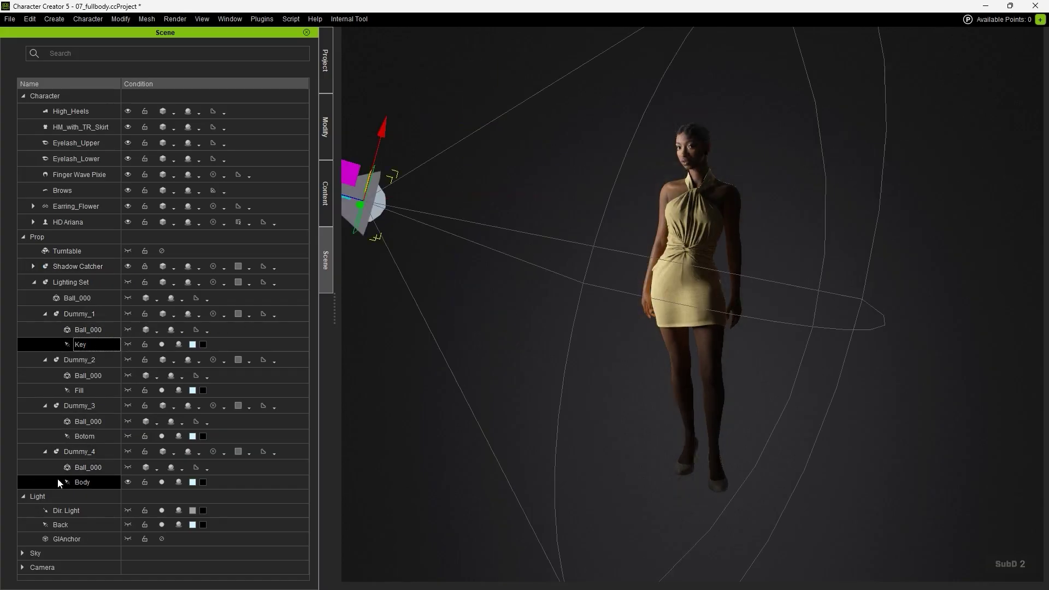
click(323, 144)
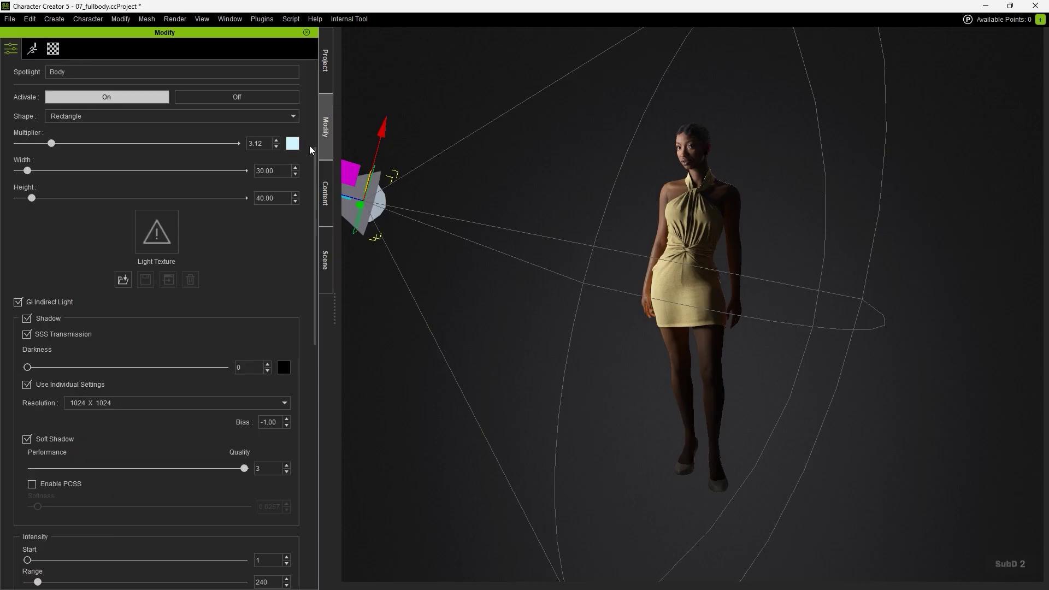
drag(315, 187, 314, 233)
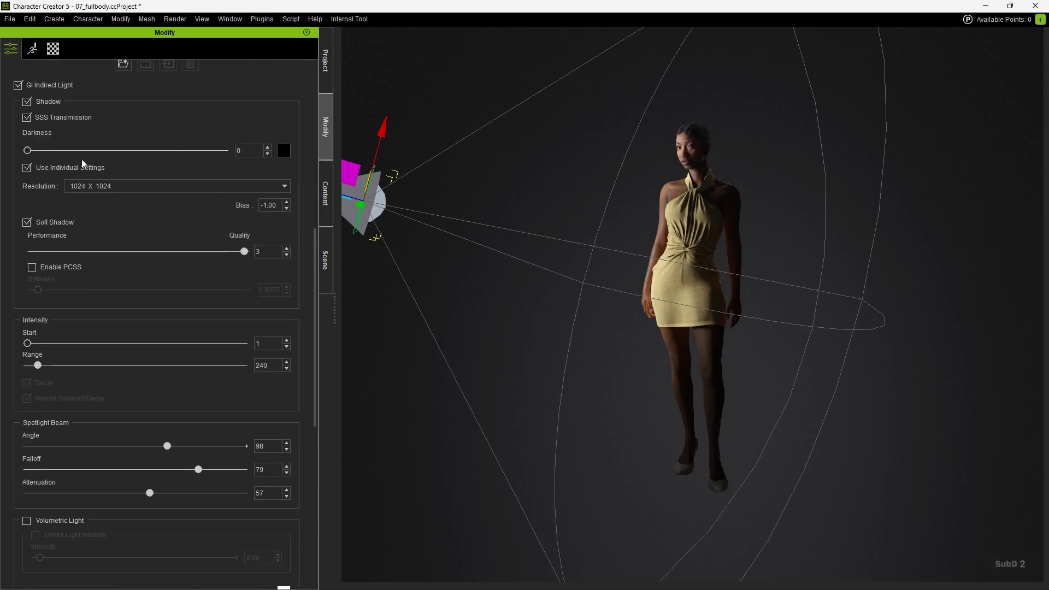
drag(28, 151, 65, 149)
drag(38, 365, 90, 365)
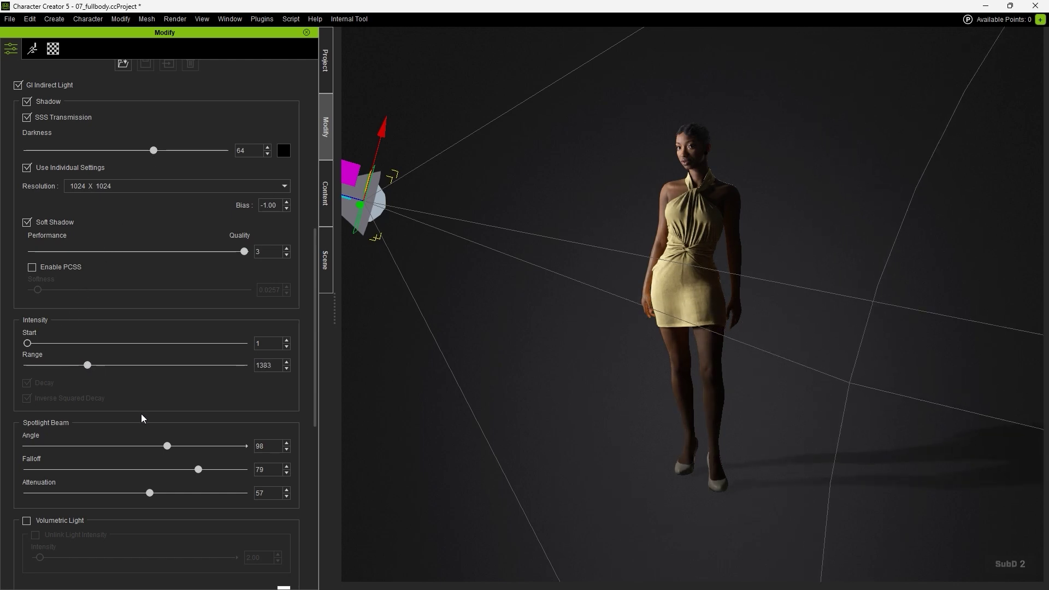
drag(168, 444, 185, 444)
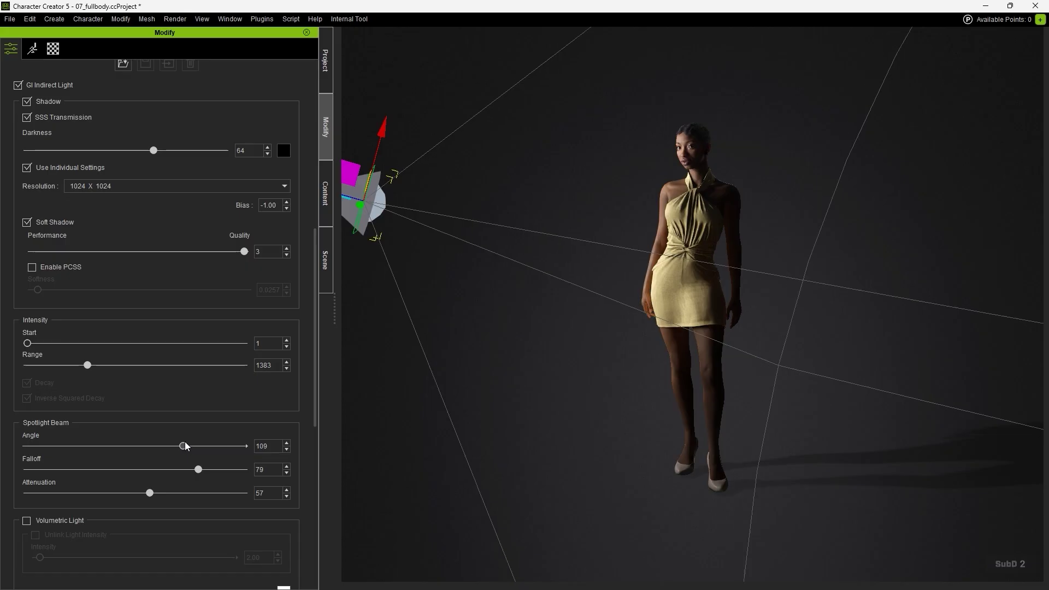
Set the Body light's shadow darkness to 90 and soften its shadow by enabling PCSS with a softness of 0.1028.
mouse_move(152, 151)
mouse_down()
mouse_move(43, 151)
mouse_move(140, 151)
mouse_up()
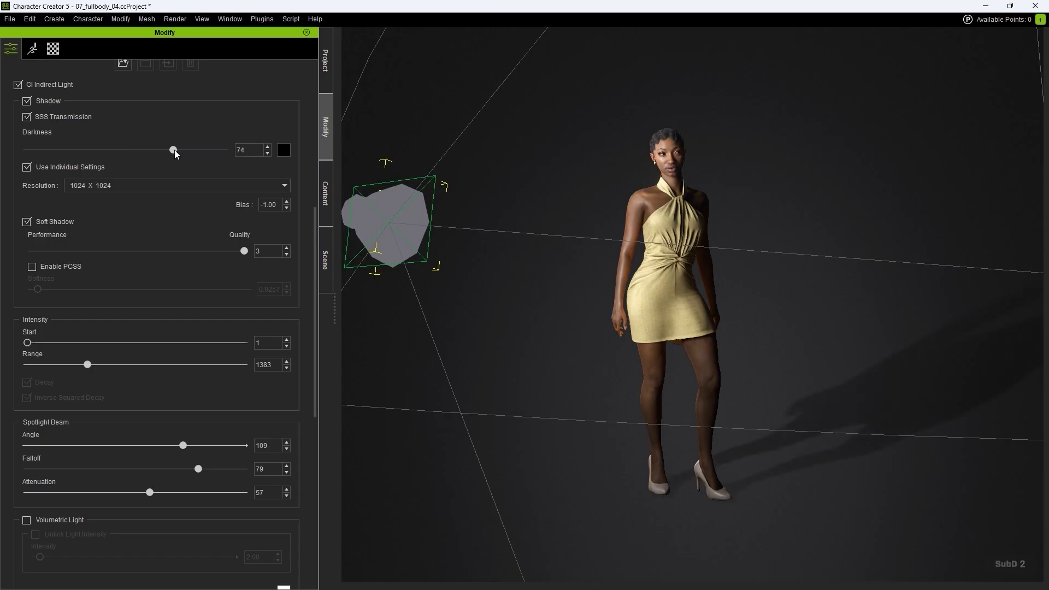
drag(173, 150, 194, 150)
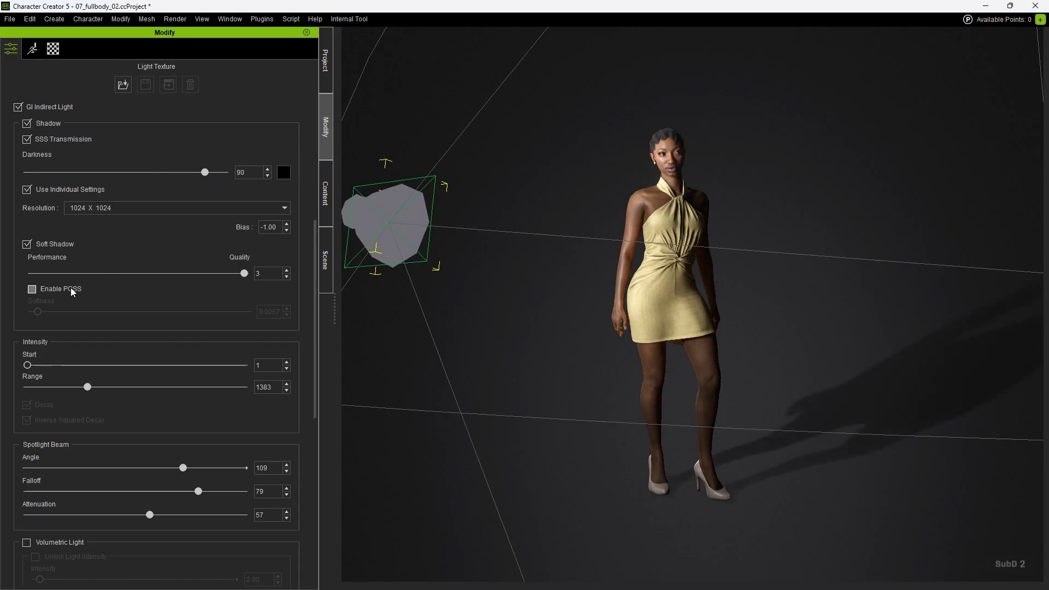
click(73, 289)
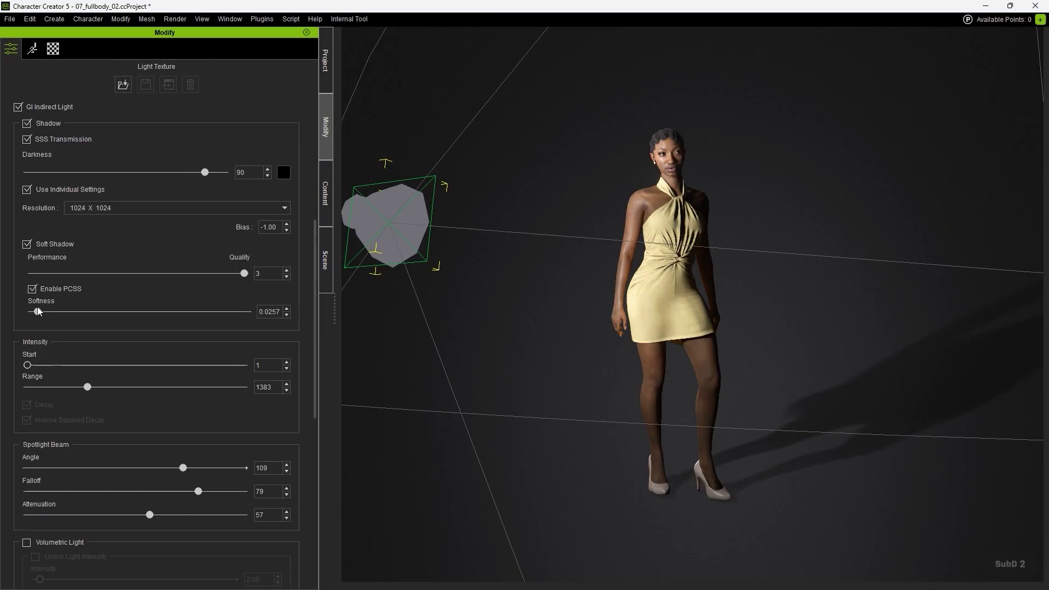
drag(38, 311, 61, 312)
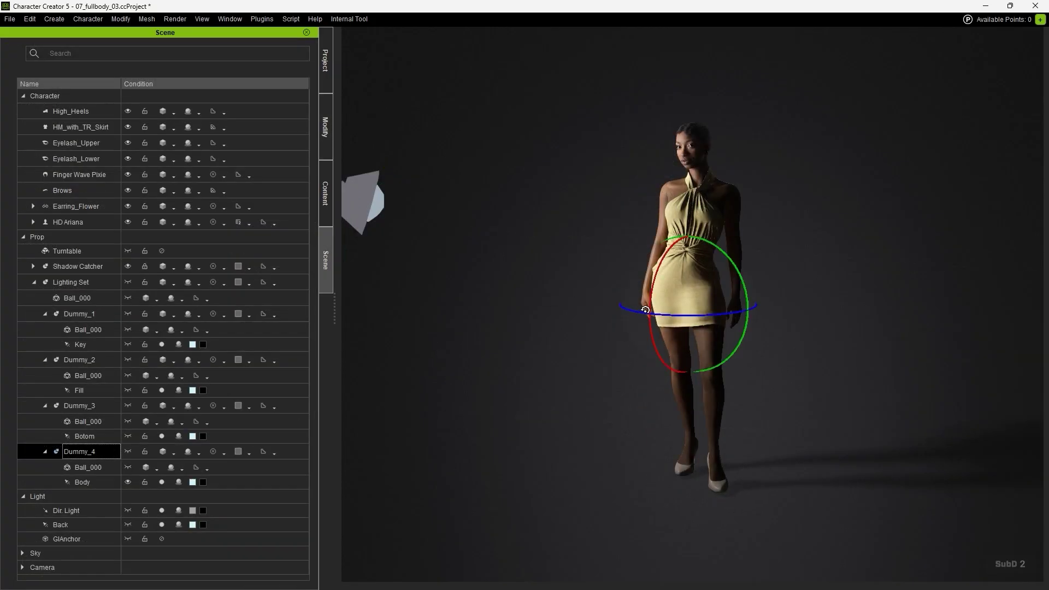
Duplicate Dummy_4 by rotating it horizontally around to the character's opposite side, and rename the copy Dummy_5.
ctrl+drag(680, 316, 771, 326)
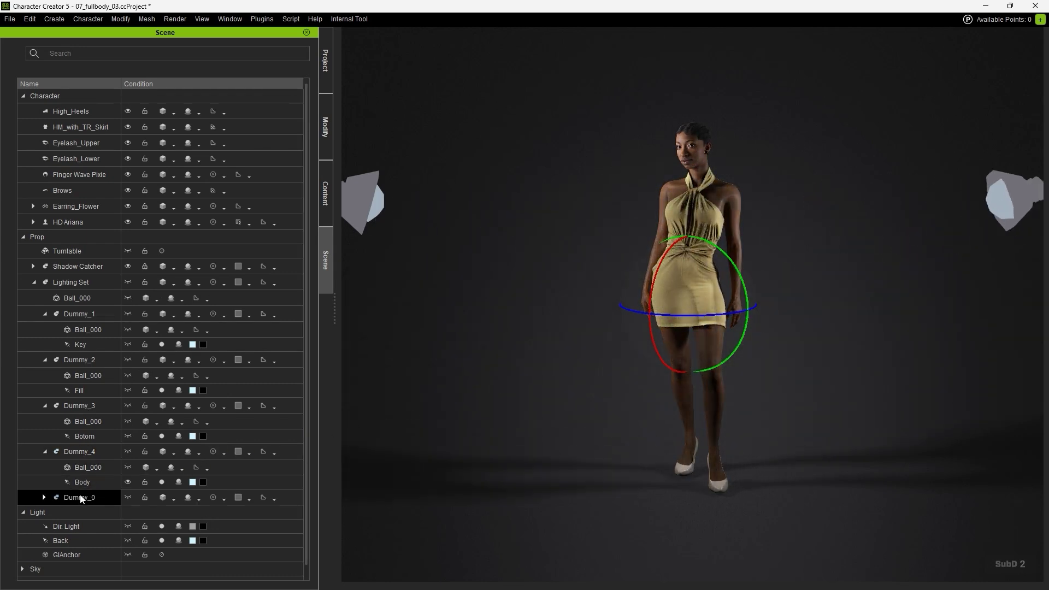
click(44, 498)
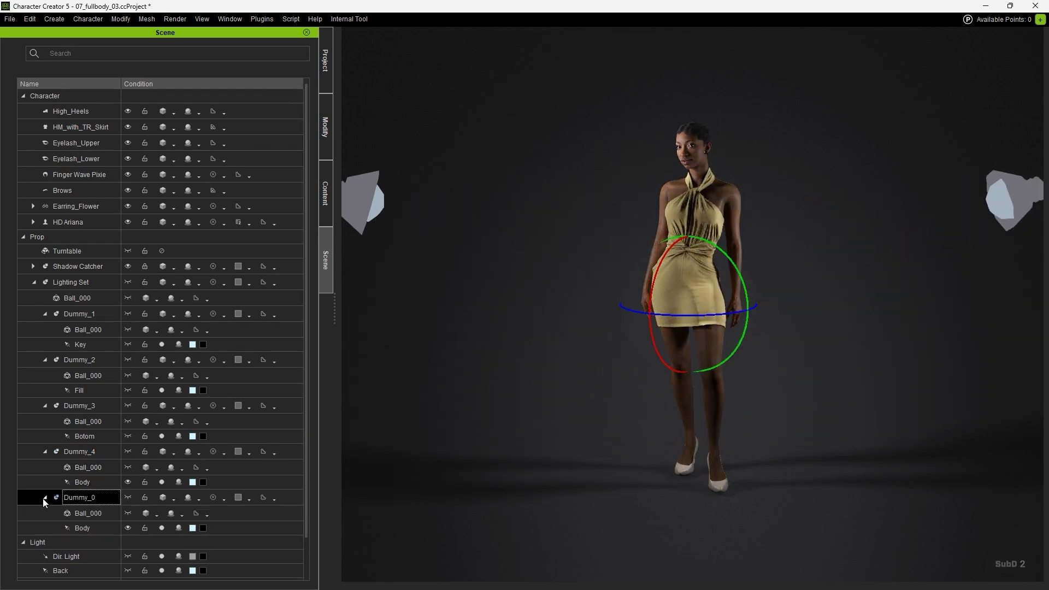
click(98, 499)
key(BackSpace)
Rename the light under Dummy_5 as Body_Fill.
double_click(80, 528)
key(End)
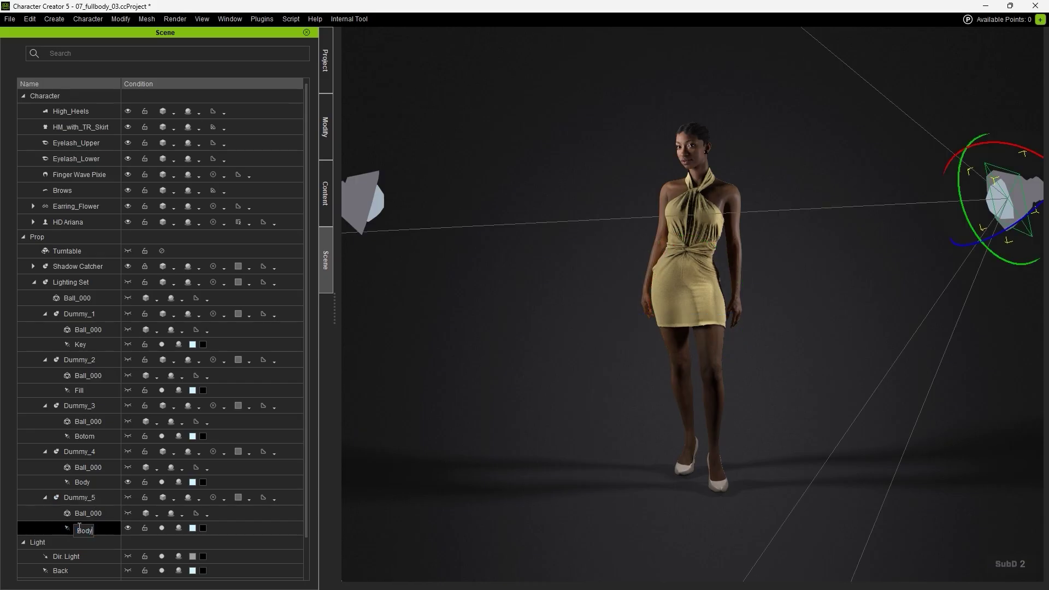
text(_Fill)
key(Return)
Disable PCSS on the Body_Fill light and set its shadow darkness to 0 and intensity range to 279.
click(323, 143)
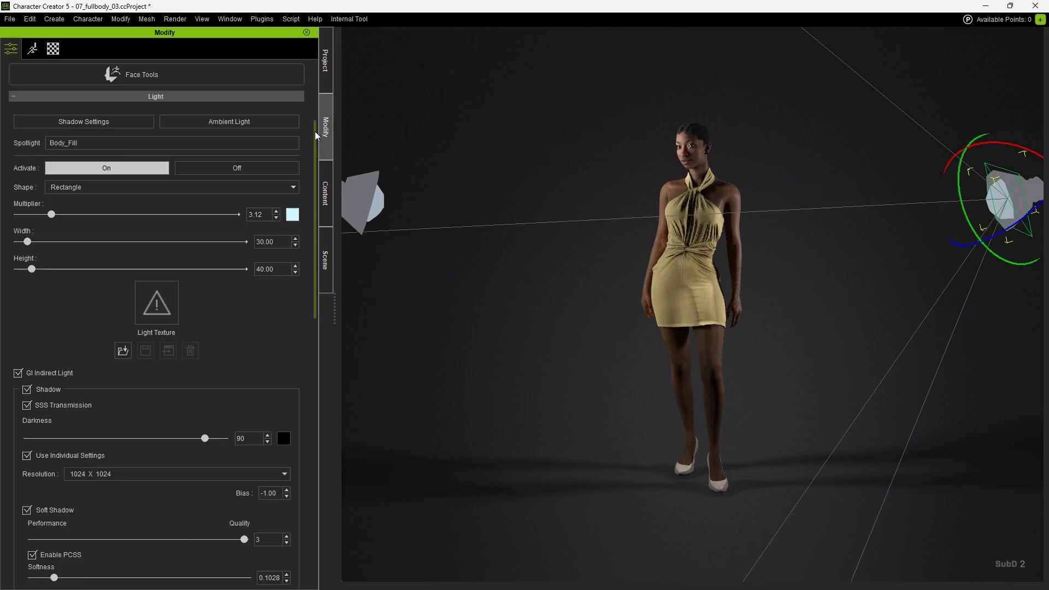
scroll(316, 135, down, 3)
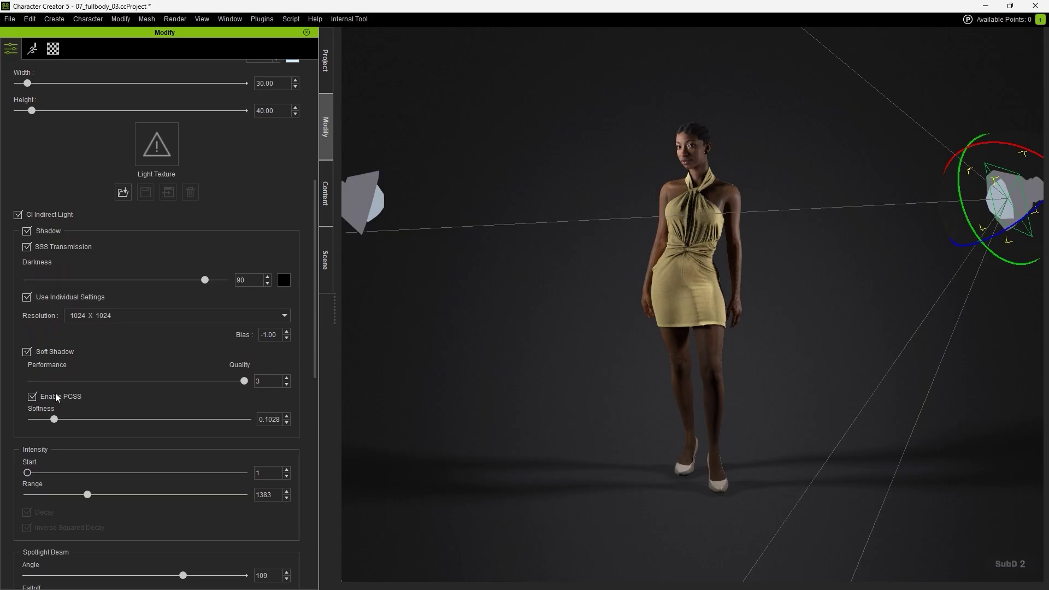
click(55, 395)
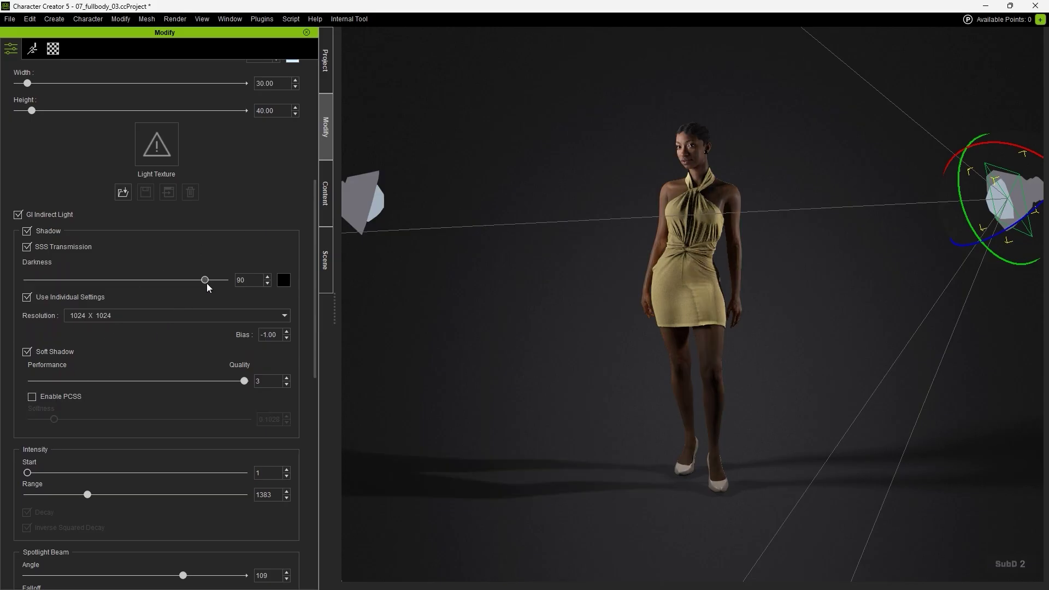
drag(206, 282, 18, 284)
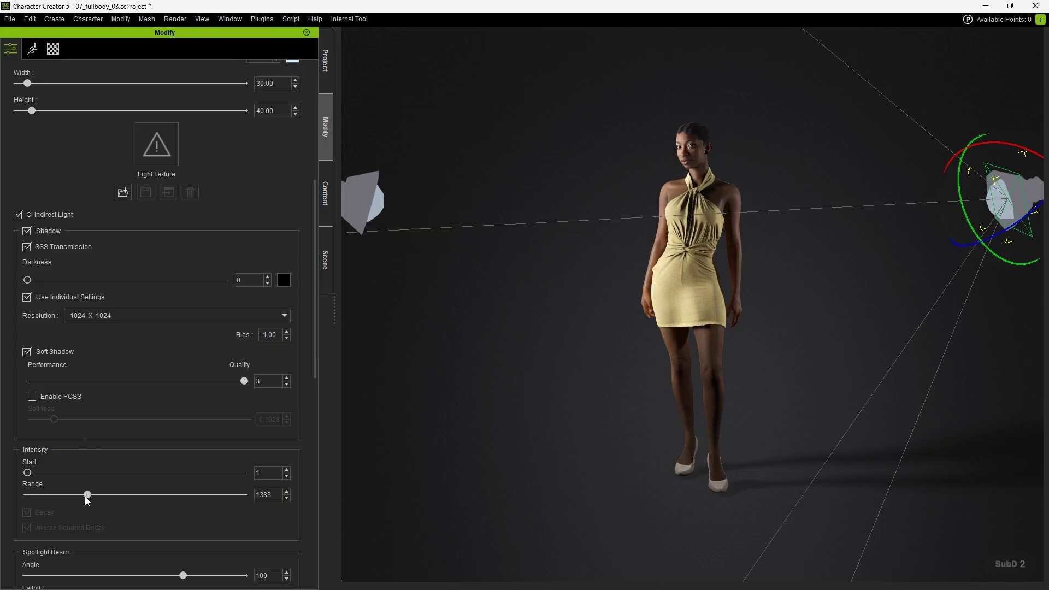
drag(85, 497, 39, 499)
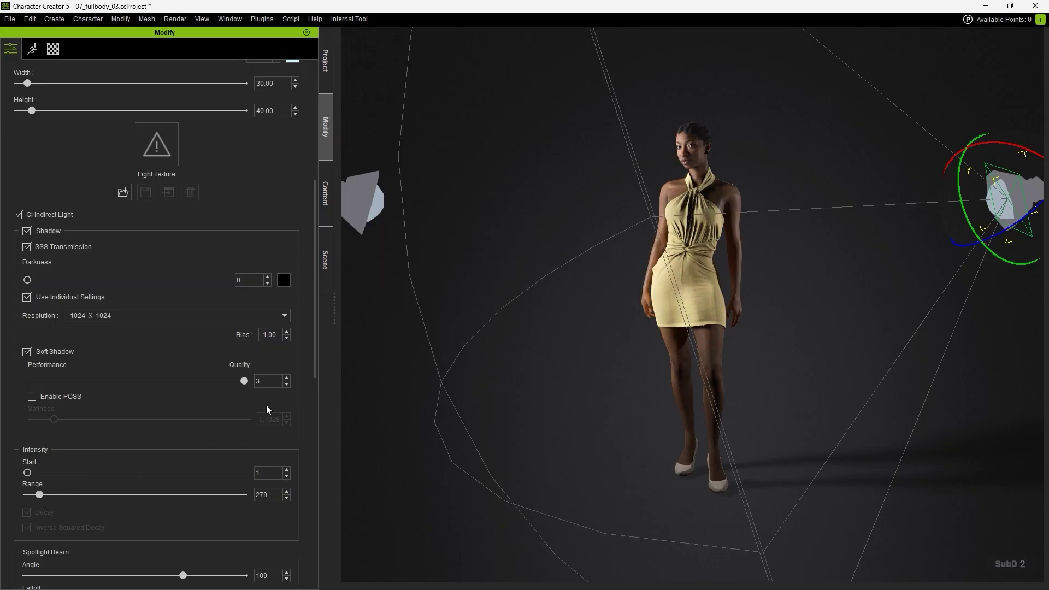
Set the Body_Fill light's multiplier to 0.77, and enlarge its rectangle to 100.74 wide and 115.26 high.
drag(313, 364, 323, 297)
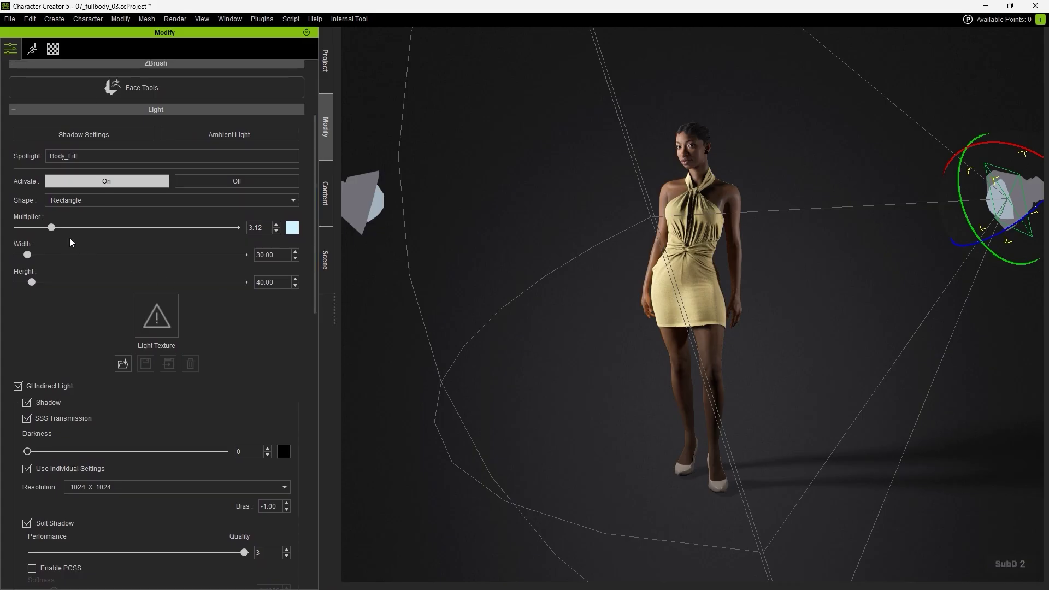
drag(51, 228, 65, 278)
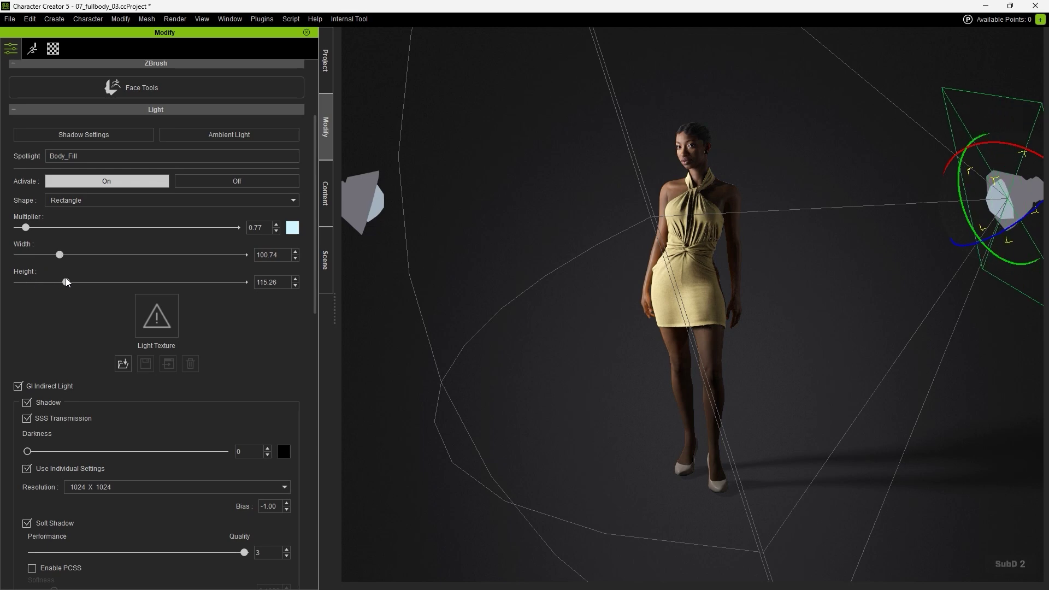
Switch the Body_Fill light off and back on to compare its effect on the character.
click(324, 262)
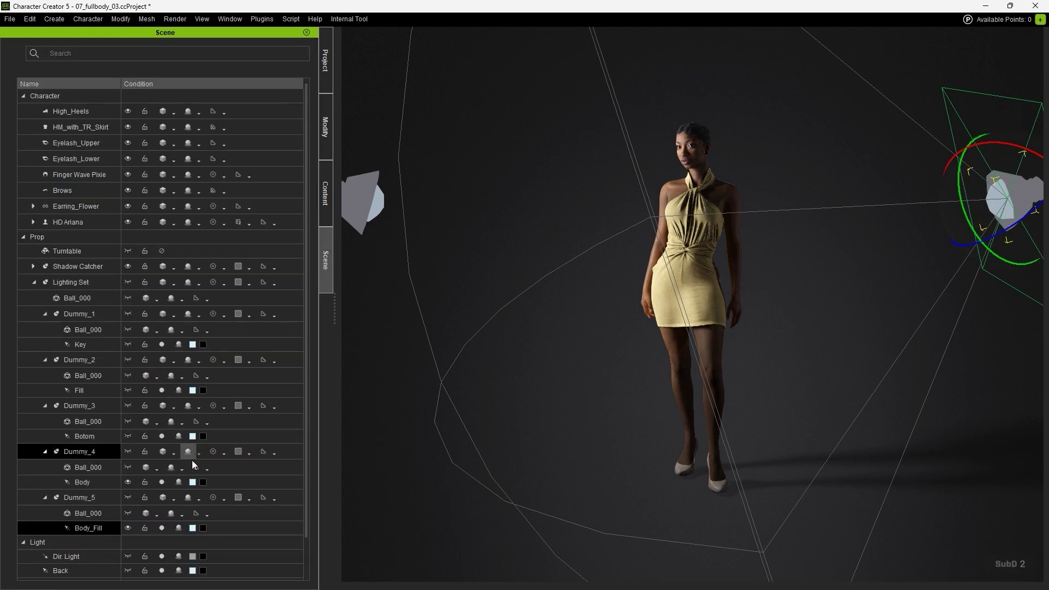
click(162, 527)
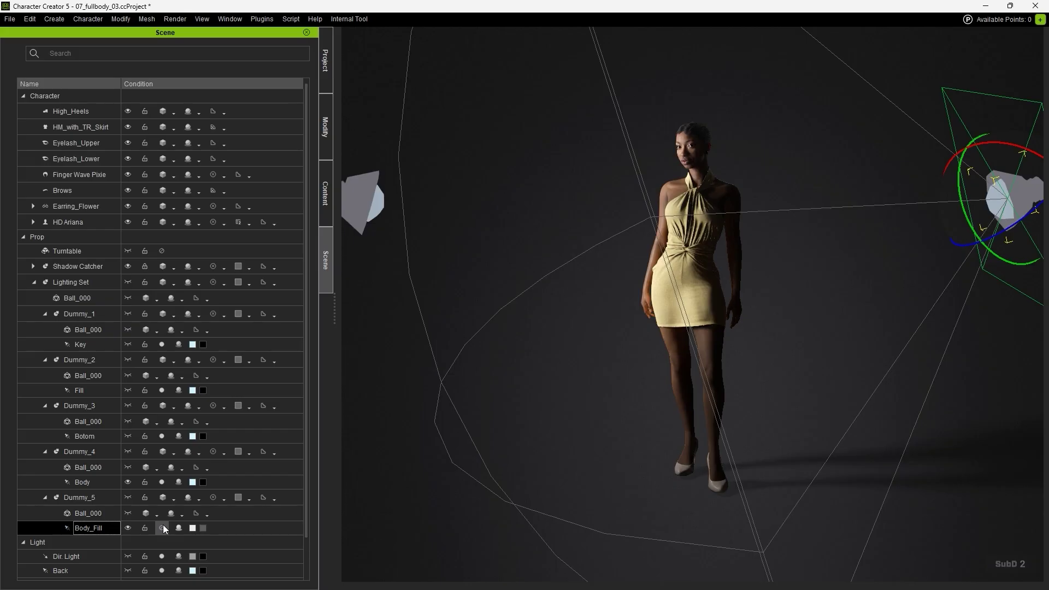
click(162, 527)
click(405, 473)
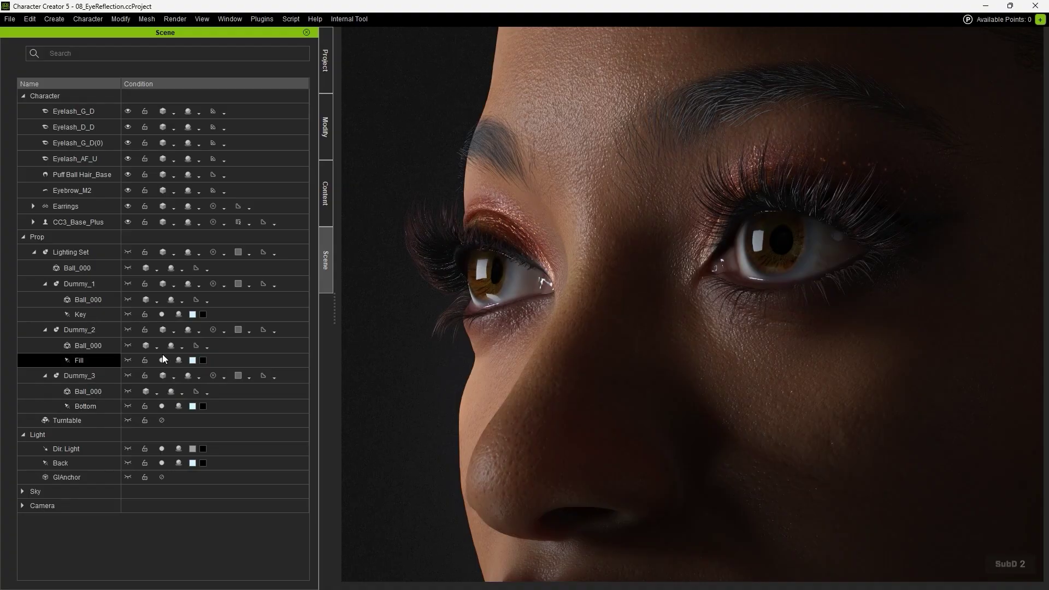
Enlarge the Key light's rectangle to 46.30 wide and 31.78 high.
click(159, 317)
click(159, 318)
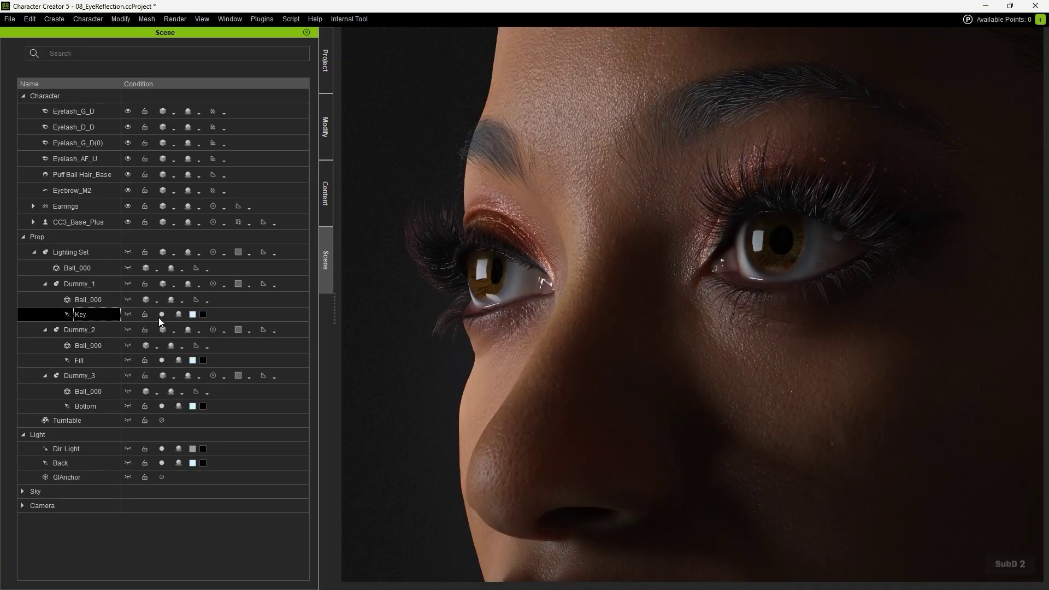
click(325, 152)
drag(317, 153, 316, 210)
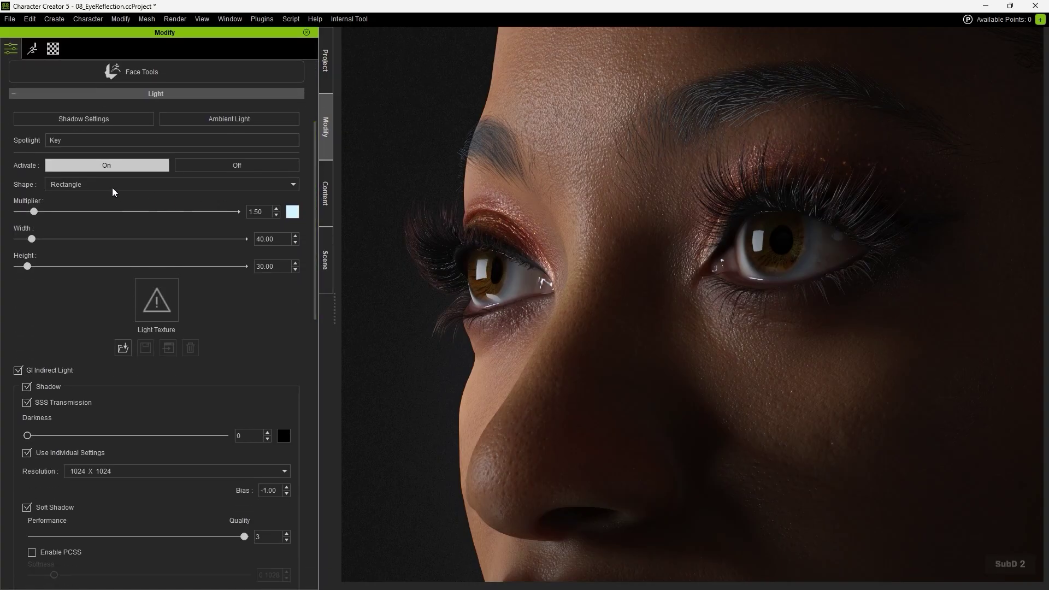
click(128, 186)
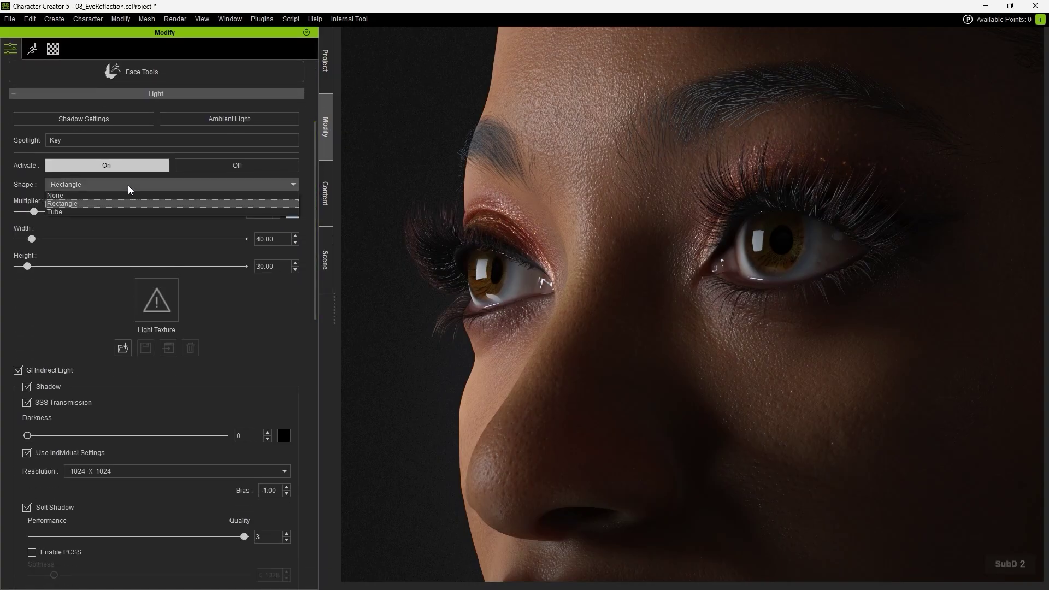
click(128, 185)
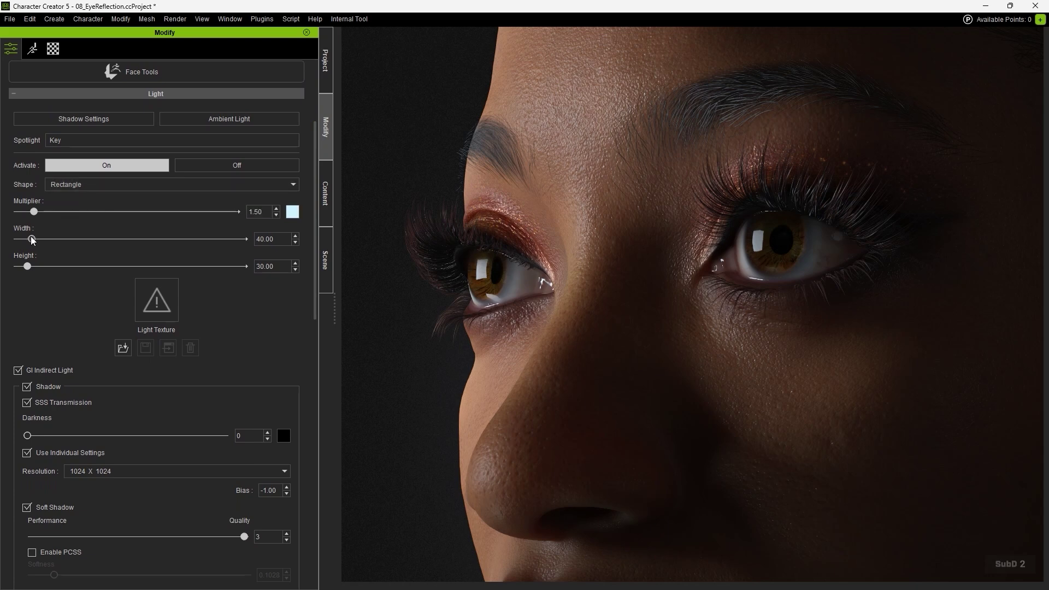
drag(31, 239, 29, 264)
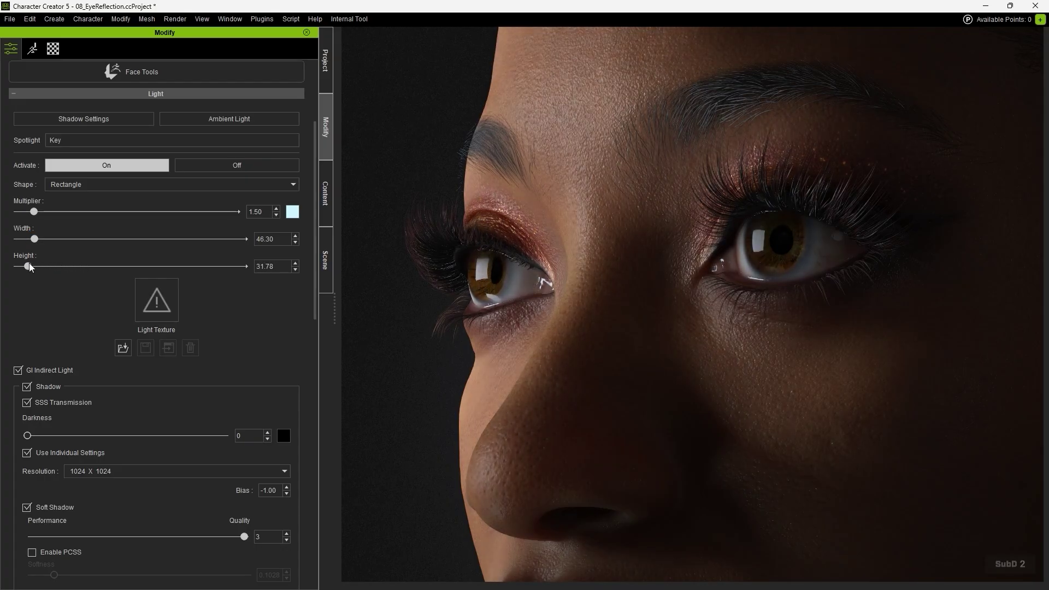
Load window2.png as the Key light's texture, resize the rectangle to 48.72 by 47.51, and raise the multiplier to 2.71.
click(140, 313)
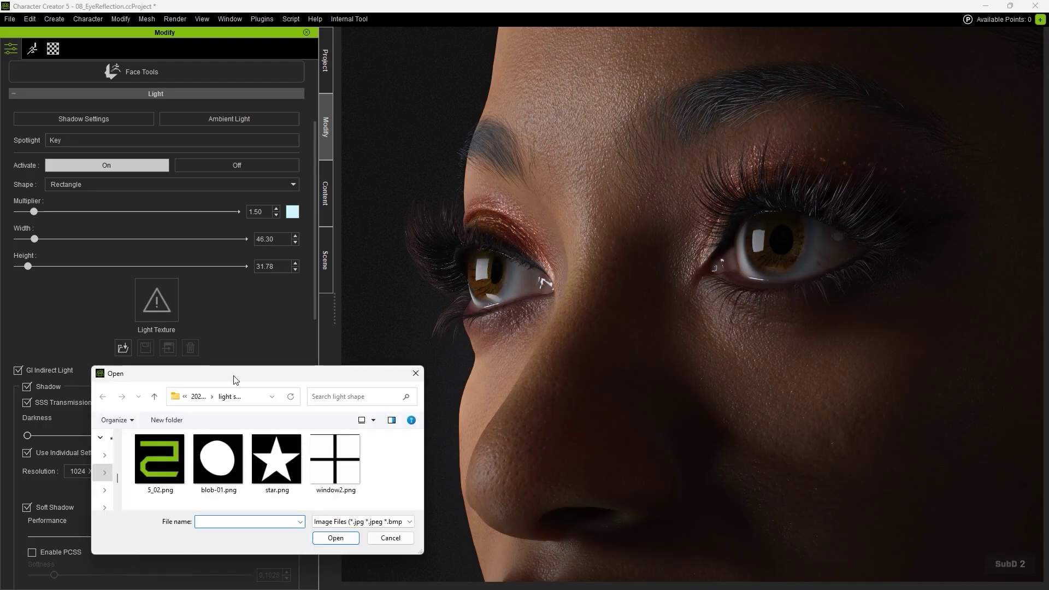
double_click(346, 459)
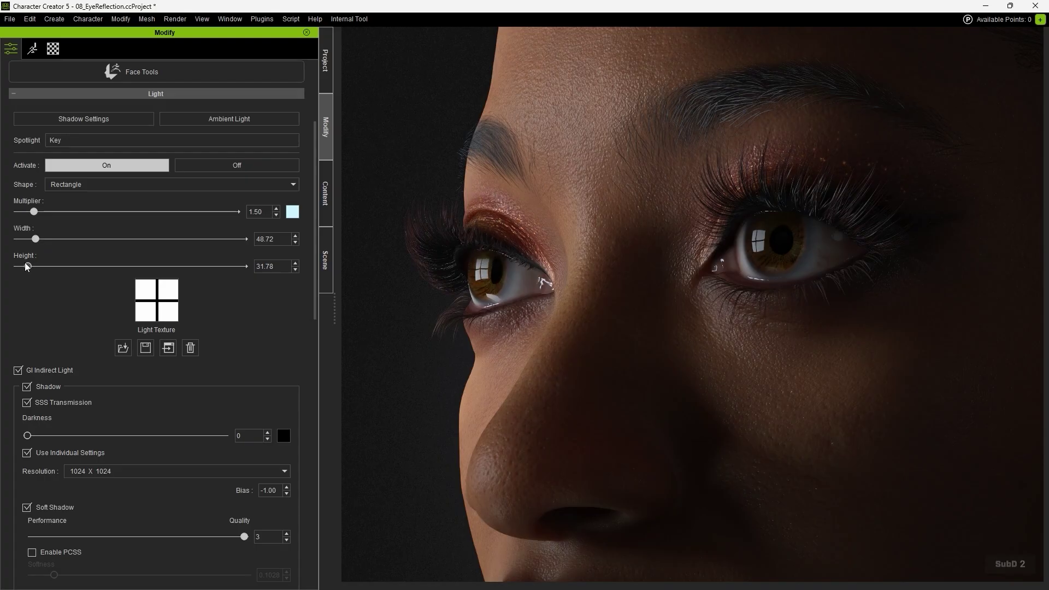
drag(25, 266, 35, 266)
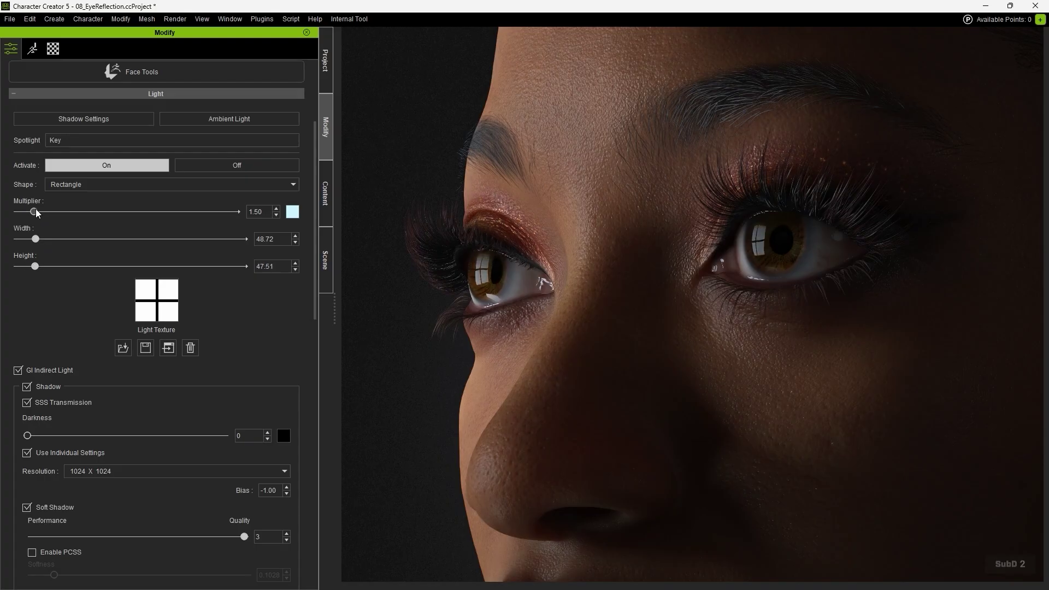
drag(35, 211, 48, 211)
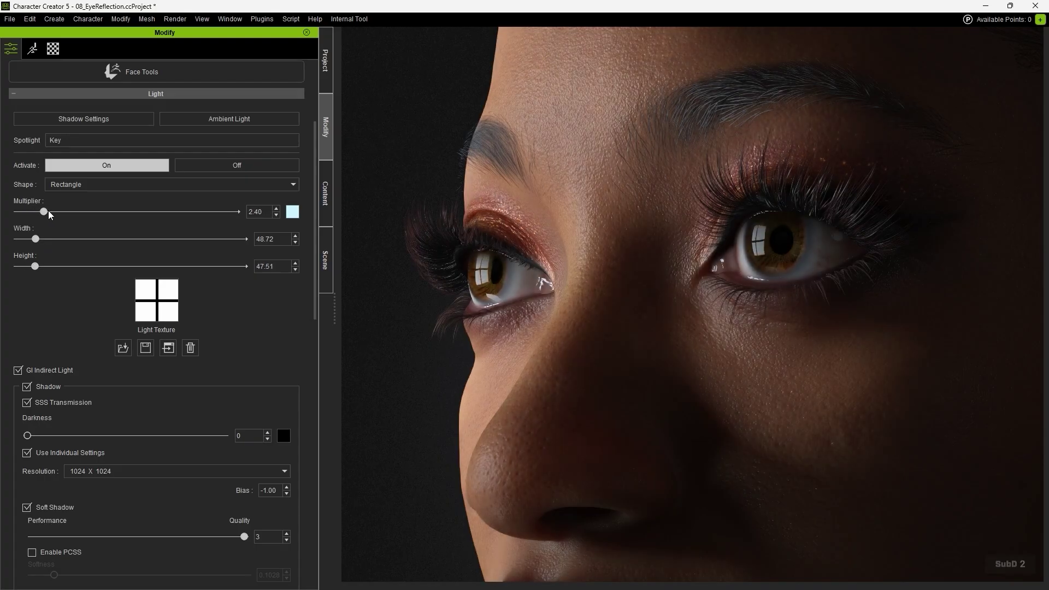
Replace the Key light's texture with blob-01.png and set the multiplier to 5.52.
click(155, 298)
double_click(222, 460)
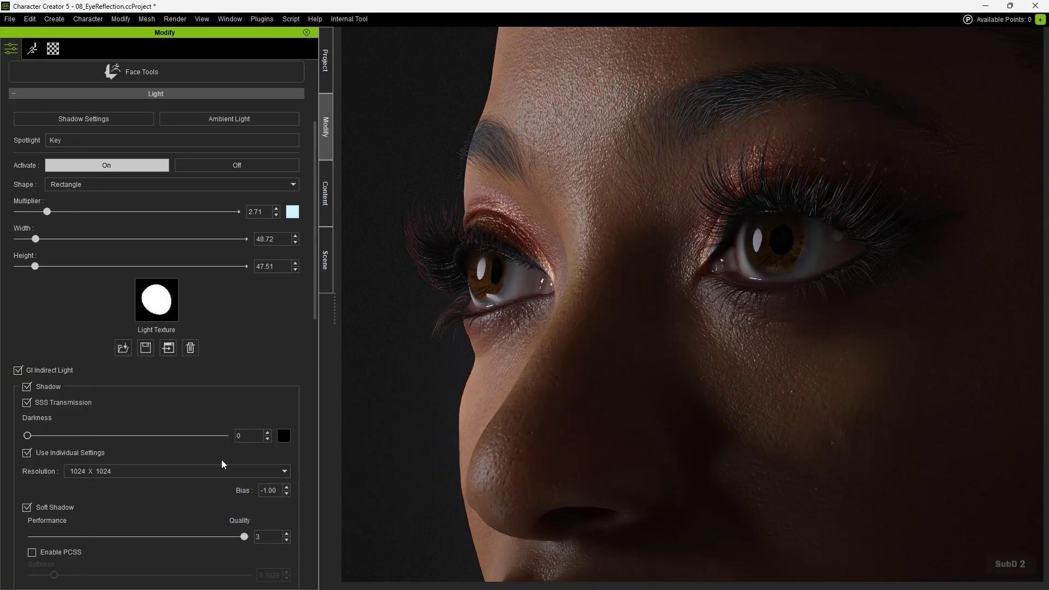
drag(49, 213, 79, 212)
Replace the Key light's texture with star.png and set its width to 59.60 and height to 41.46.
click(162, 314)
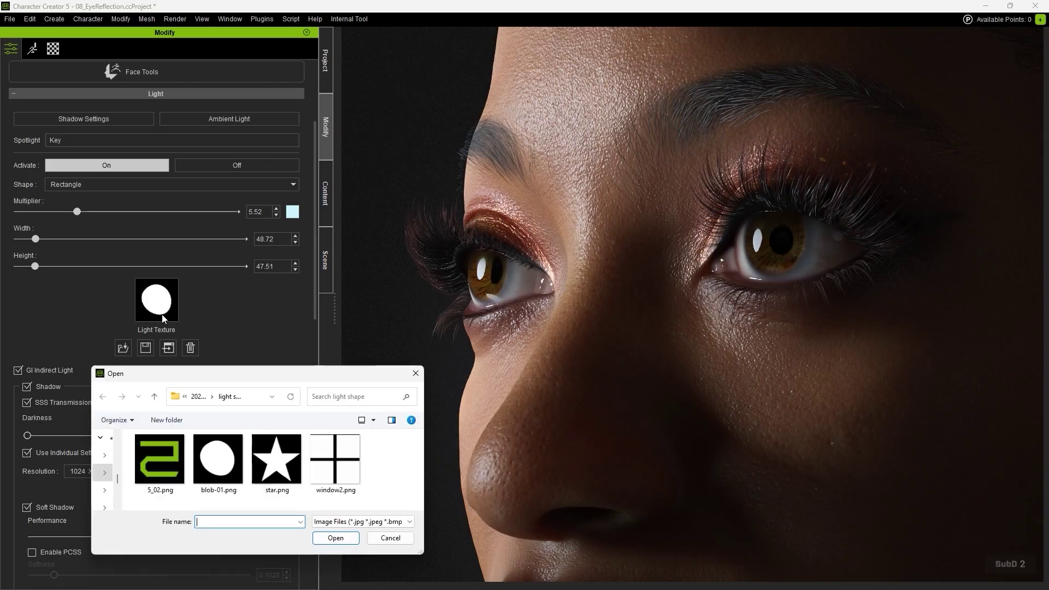
double_click(273, 459)
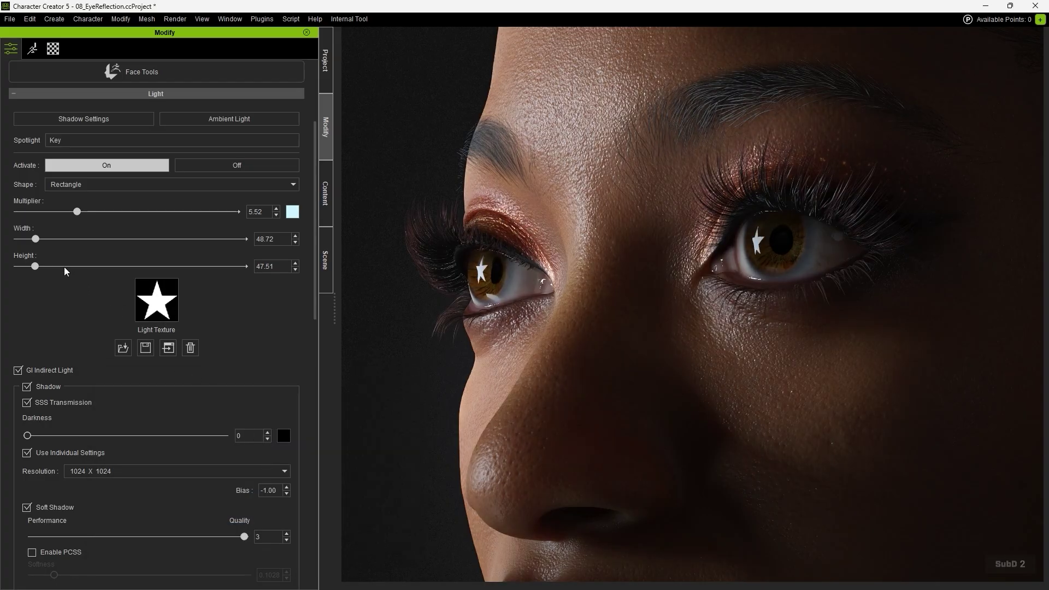
drag(34, 266, 41, 239)
Load 5_02.png as the Key light's texture, enlarge the rectangle to 87.43 by 64.44, and set the multiplier to 6.14.
double_click(148, 303)
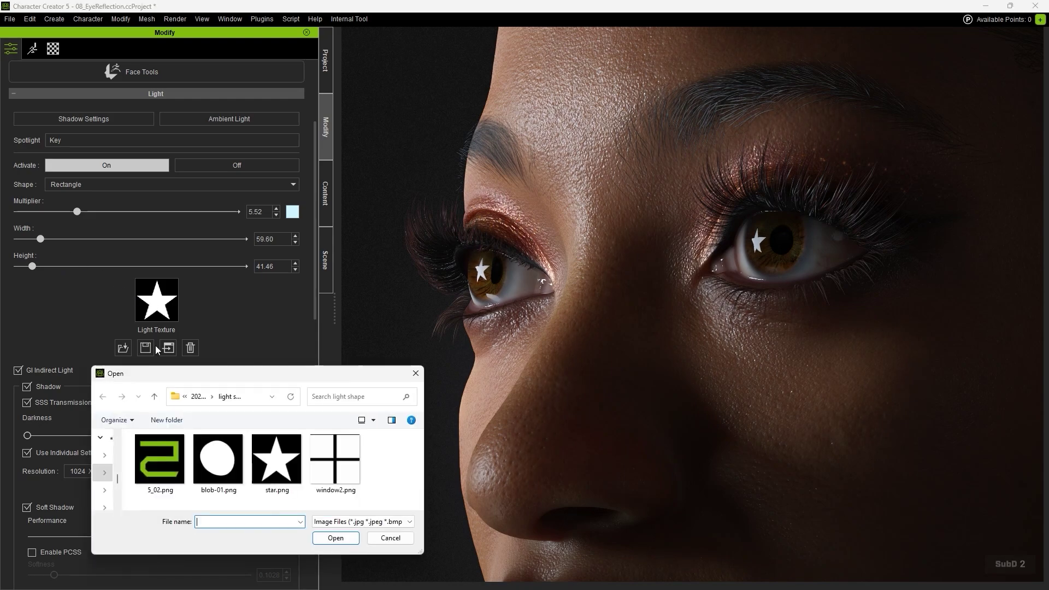
double_click(165, 445)
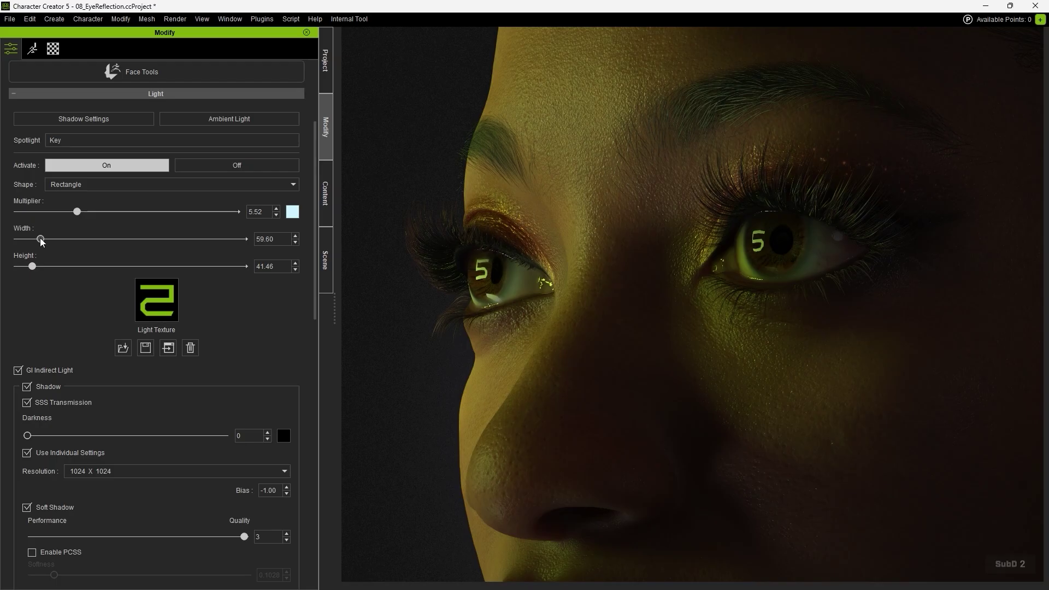
drag(41, 239, 46, 267)
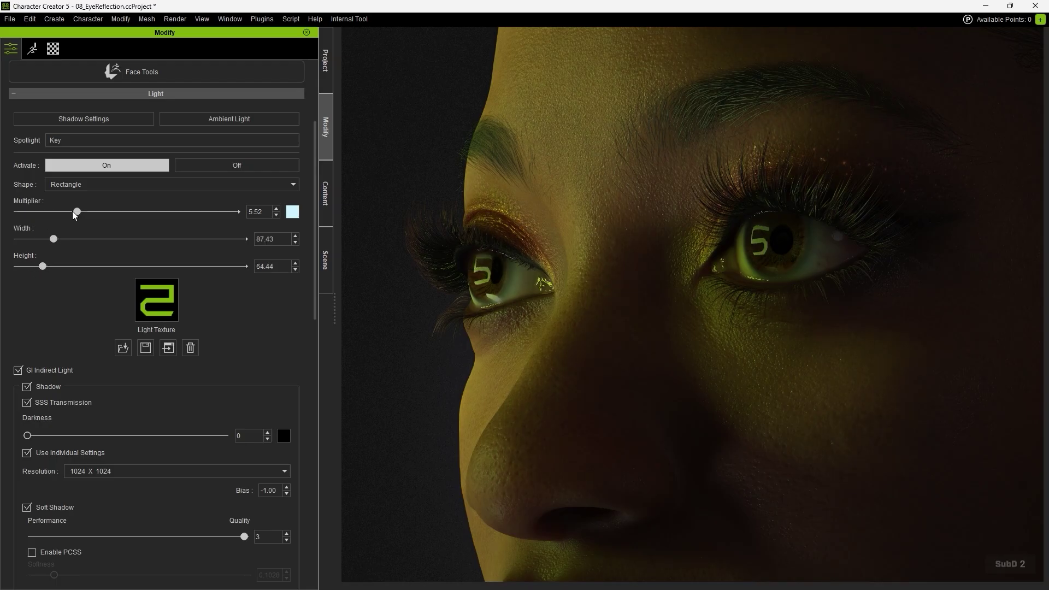
mouse_move(75, 212)
mouse_down()
mouse_move(126, 212)
mouse_move(84, 212)
mouse_up()
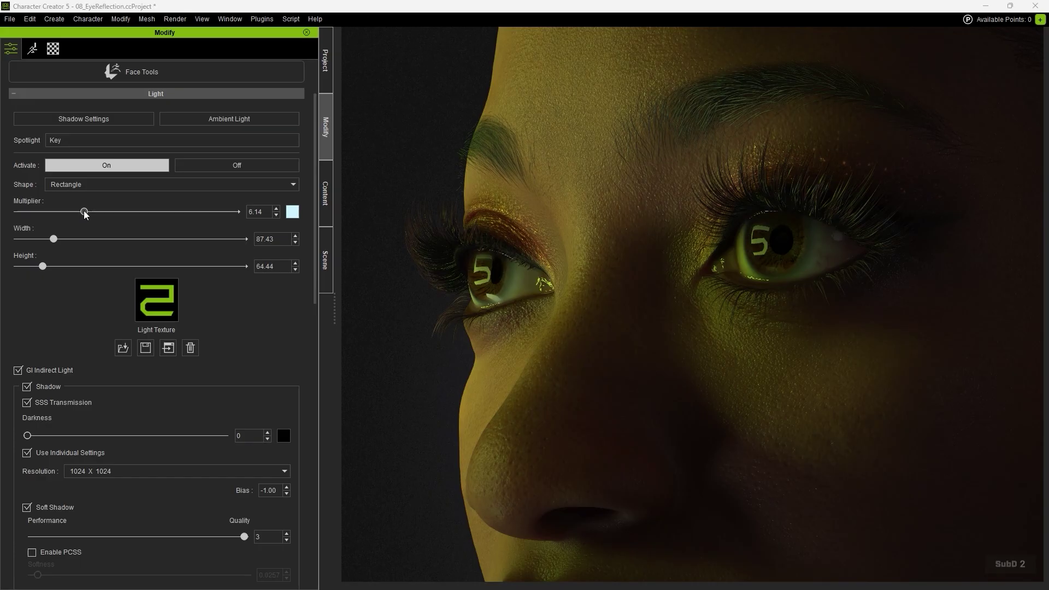
Replace the Key light's texture with window copy3.png and set the rectangle's height to 88.64.
click(150, 298)
double_click(314, 443)
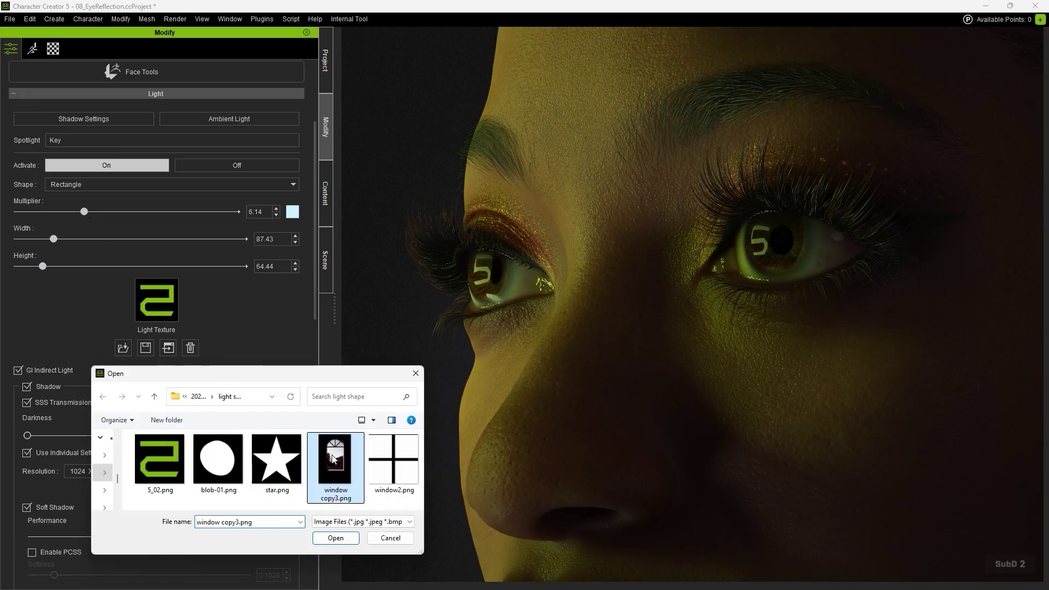
drag(43, 266, 53, 266)
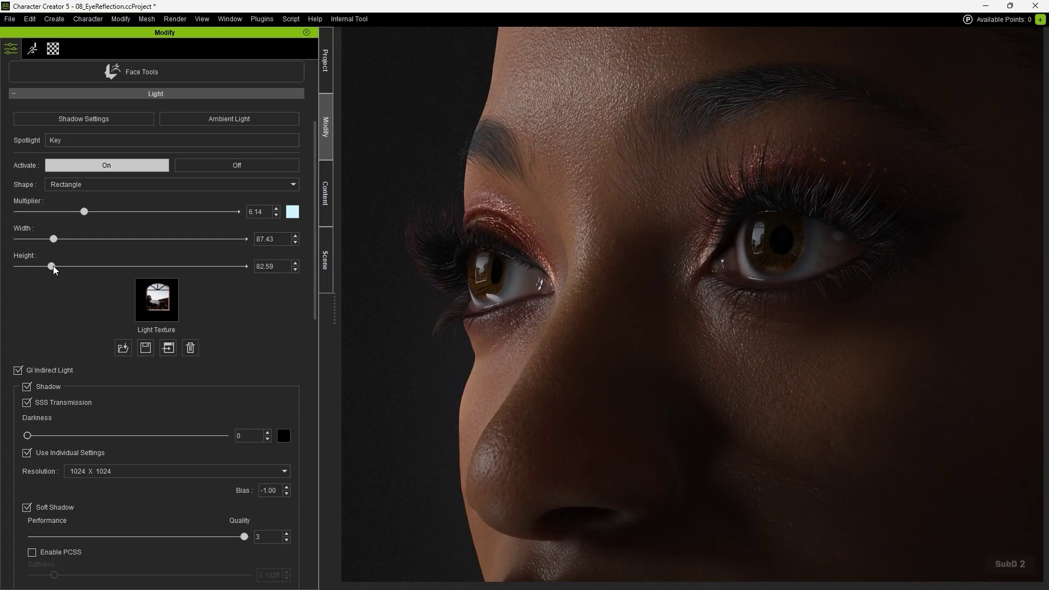
Change the Key light's color to light blue #6fcdff and raise its multiplier.
click(292, 212)
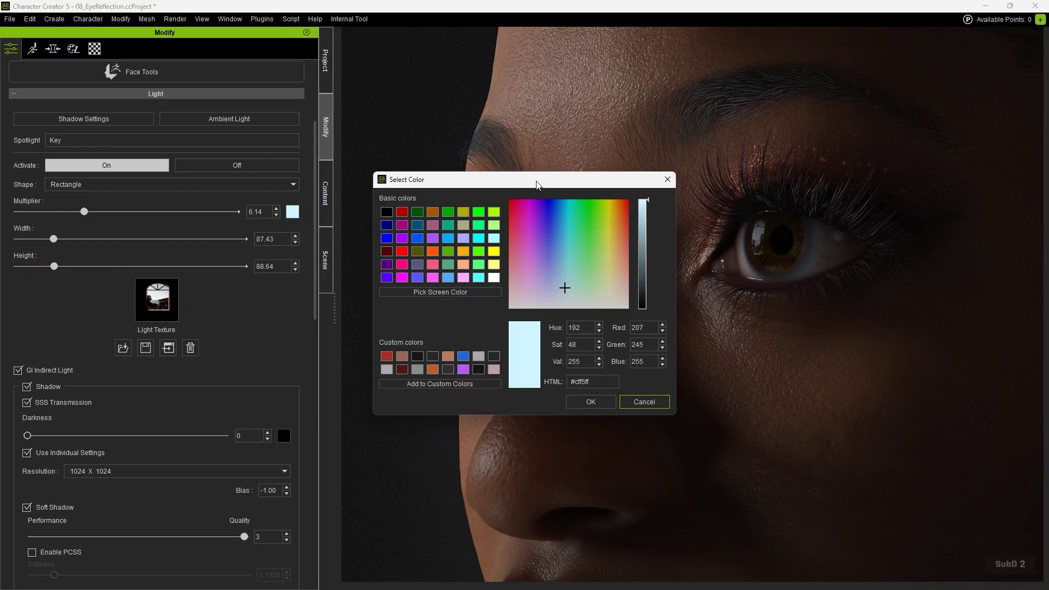
drag(535, 182, 241, 183)
click(311, 286)
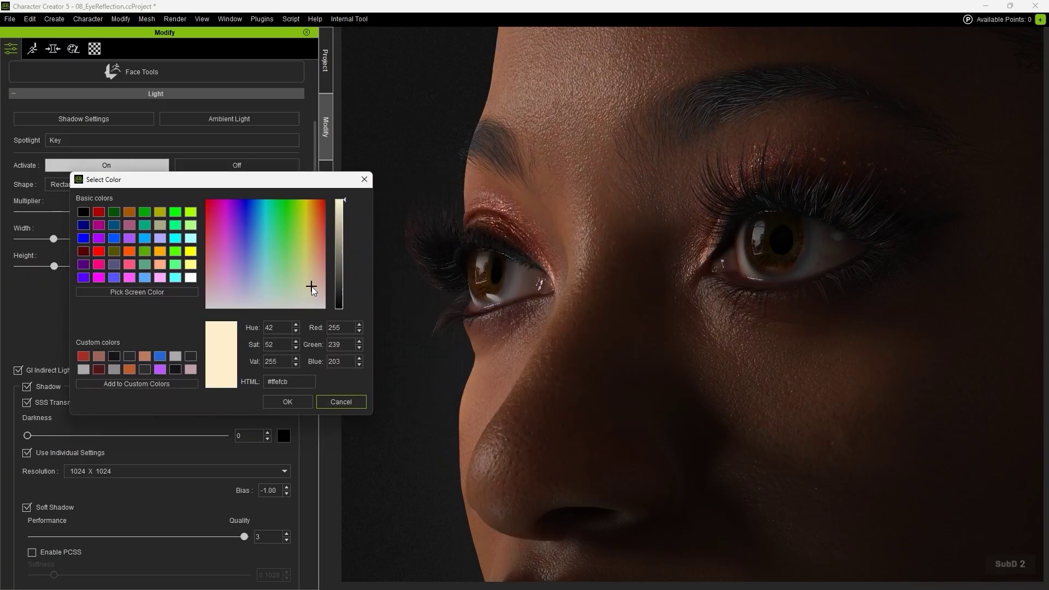
drag(291, 285, 217, 280)
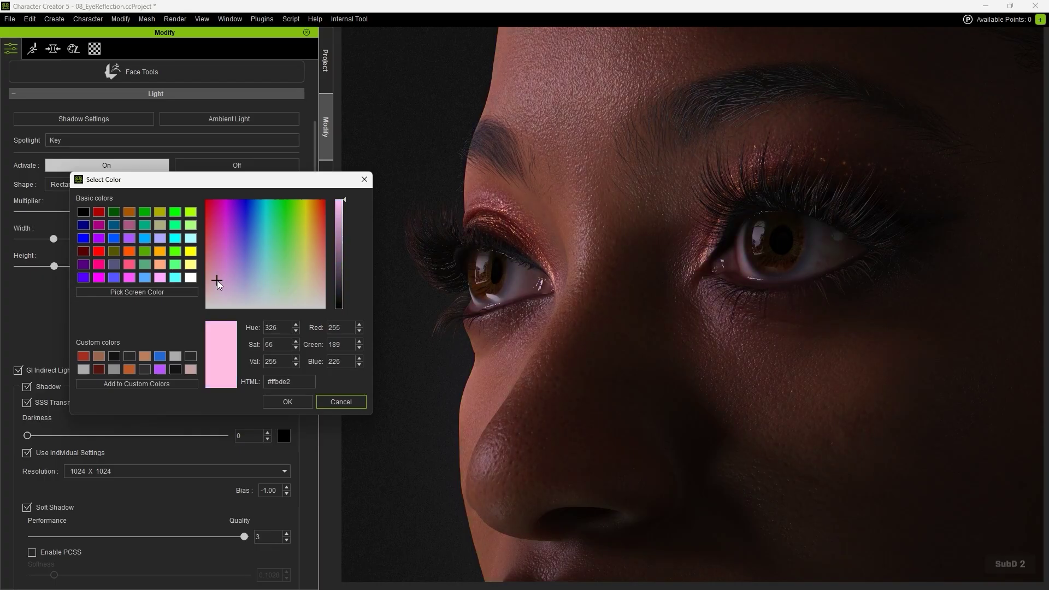
click(255, 247)
mouse_move(255, 247)
mouse_down()
mouse_move(305, 248)
mouse_move(258, 247)
mouse_up()
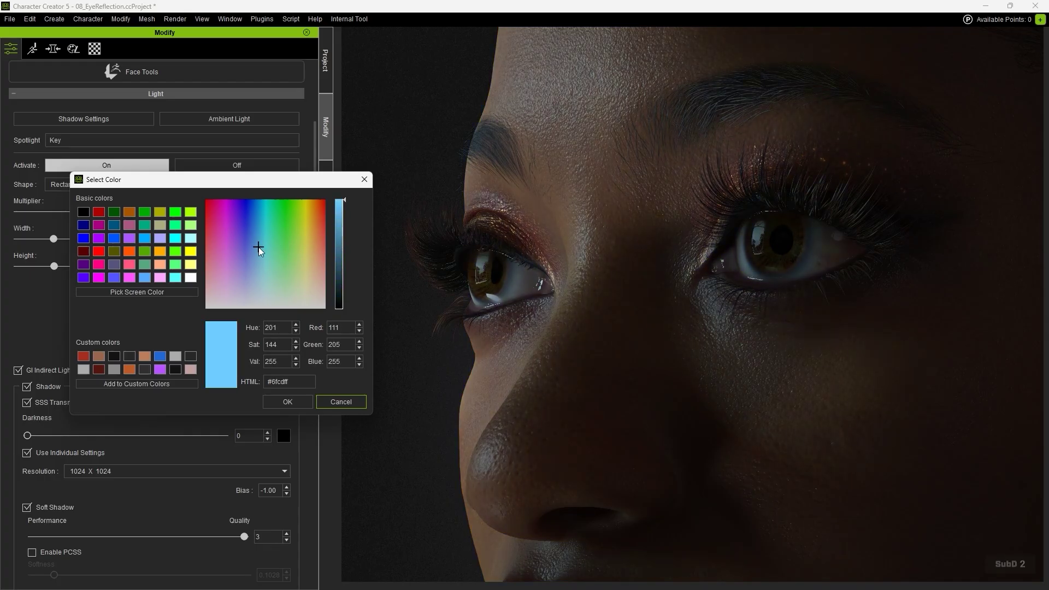
click(287, 398)
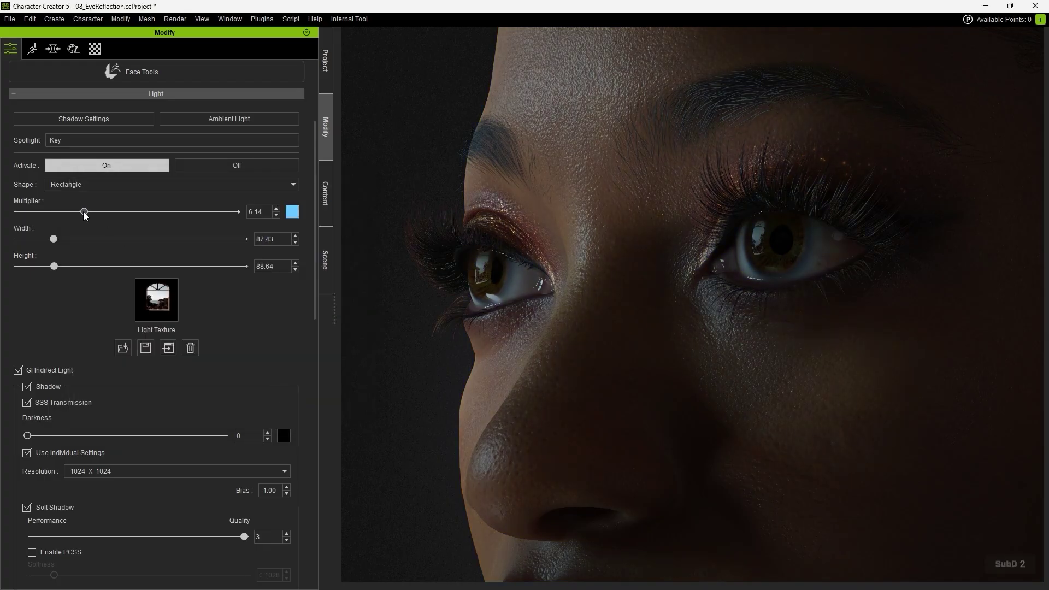
drag(85, 214, 109, 214)
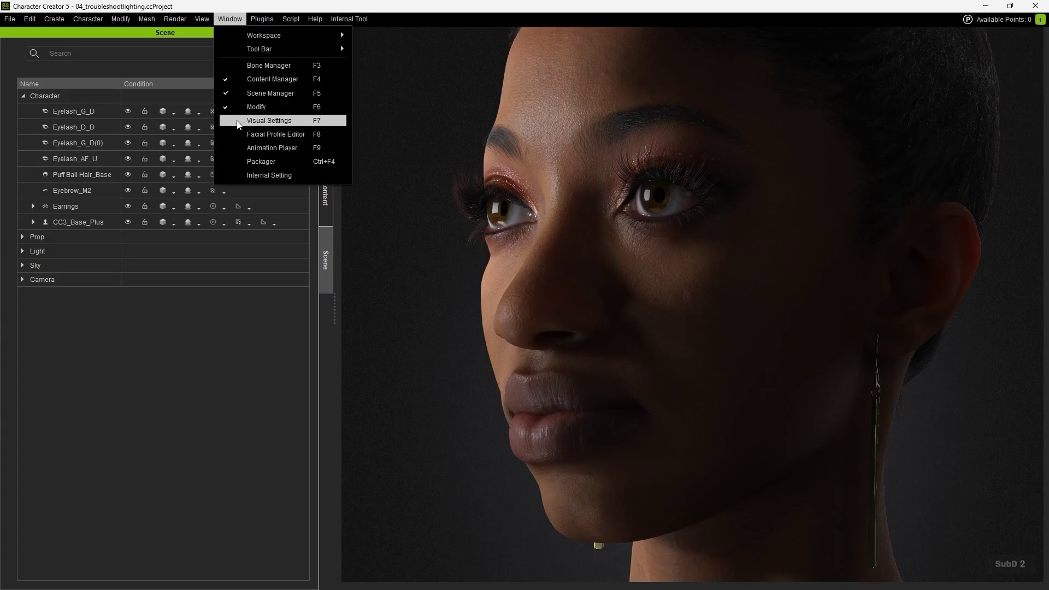
Open the Post Effect settings and toggle the Color_Filter and Contrast_D effects to compare their influence on the character.
click(299, 121)
click(50, 141)
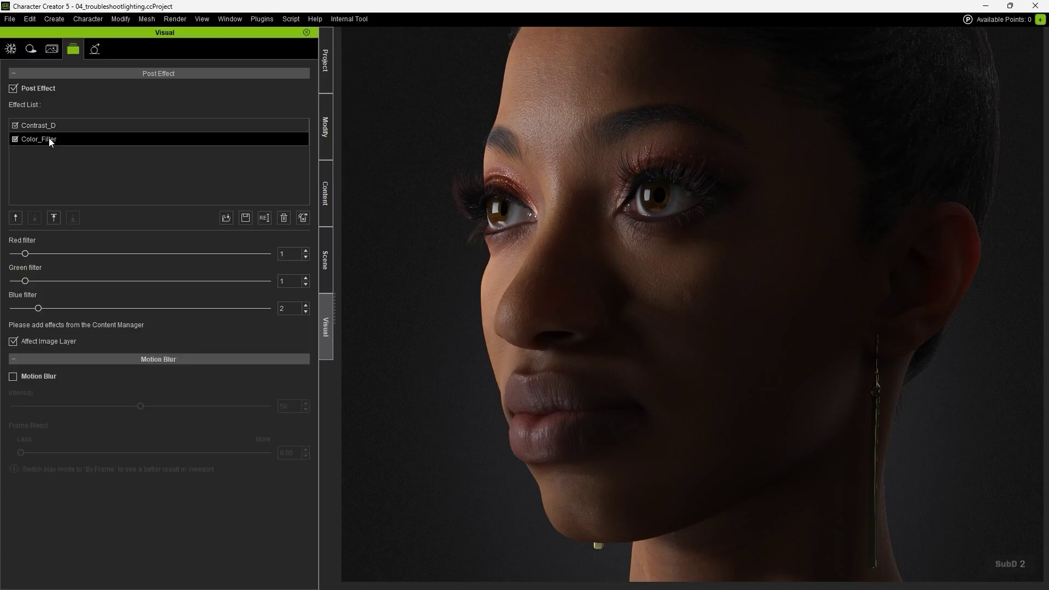
click(16, 140)
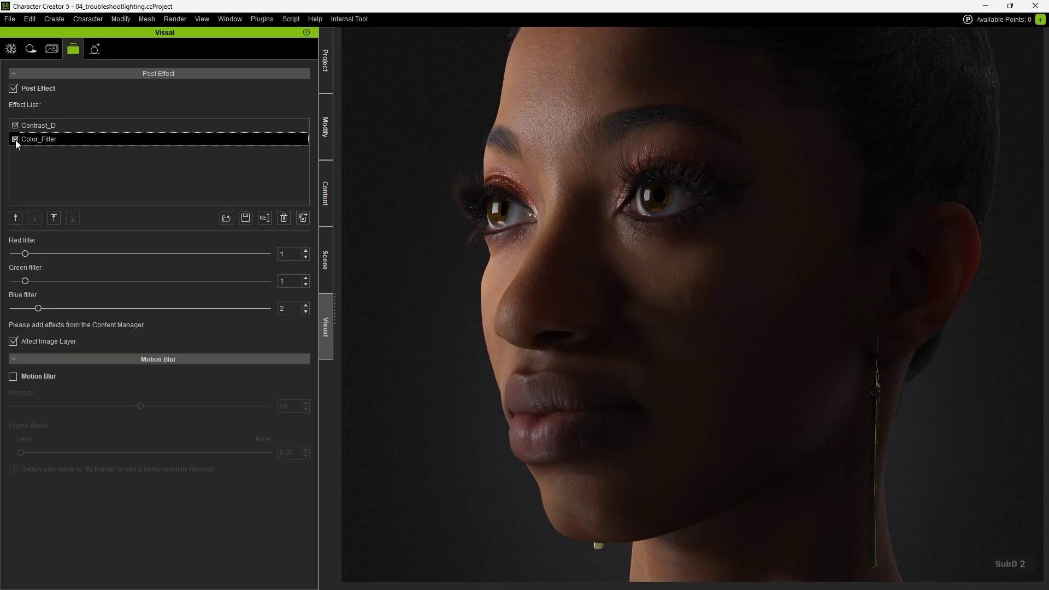
click(15, 126)
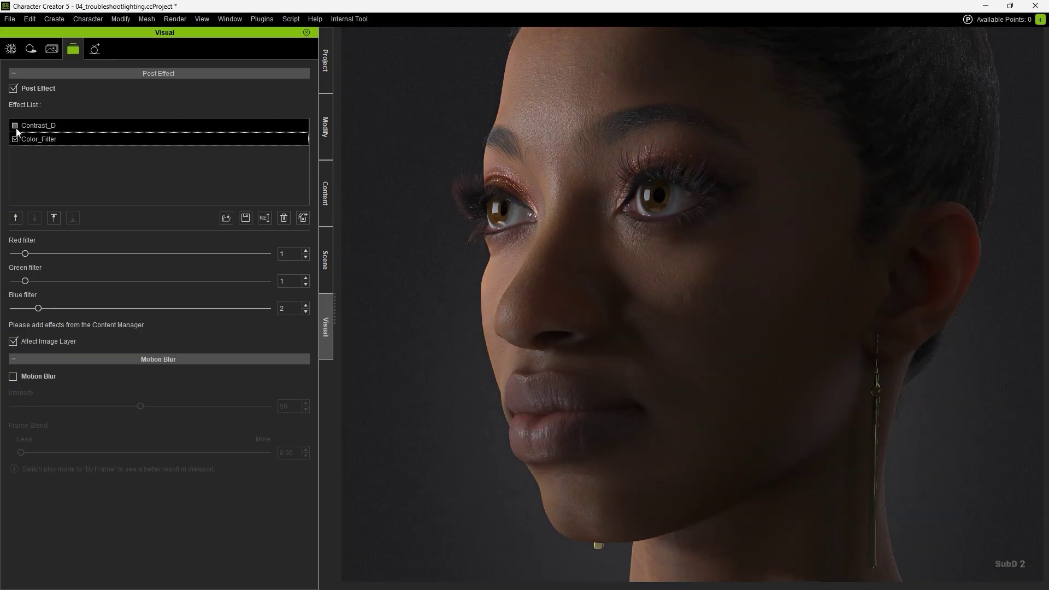
click(15, 126)
Set Color_Filter's green filter to 3 and blue filter to 9, and switch the effect off.
click(52, 139)
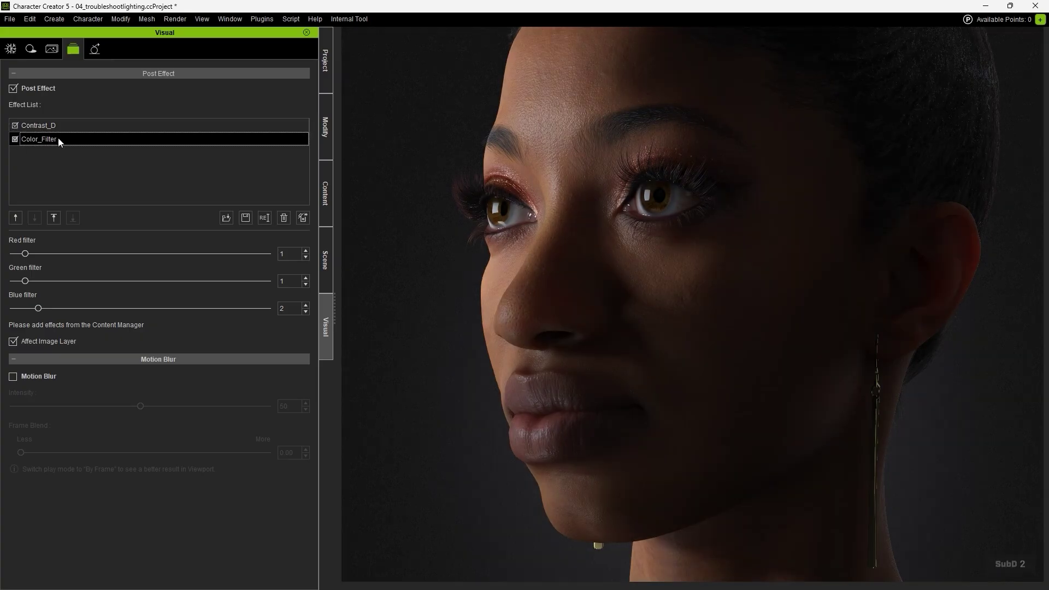
mouse_move(26, 253)
mouse_down()
mouse_move(167, 254)
mouse_move(25, 254)
mouse_up()
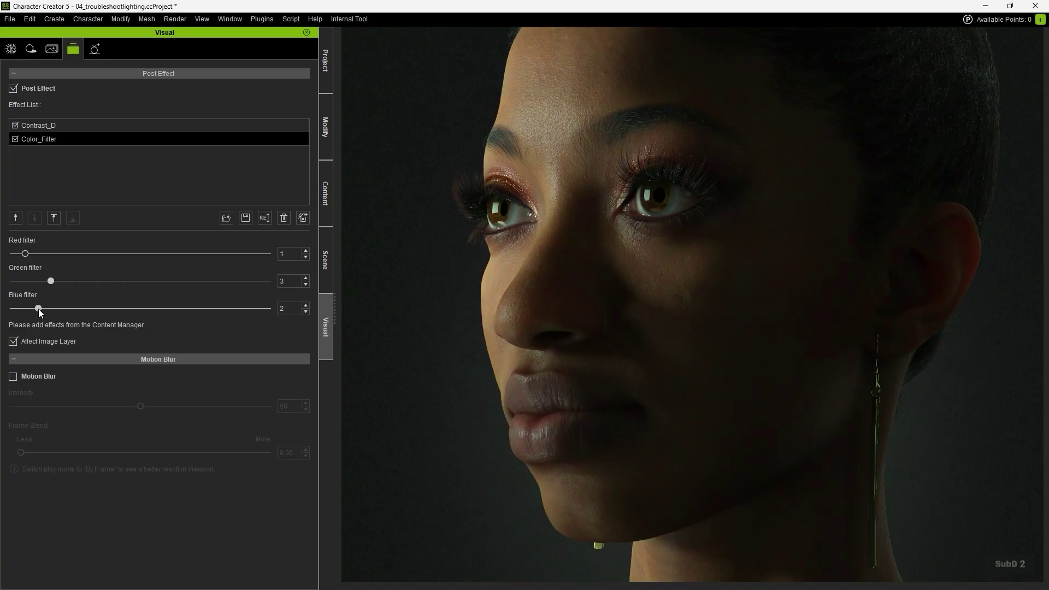
drag(198, 310, 131, 316)
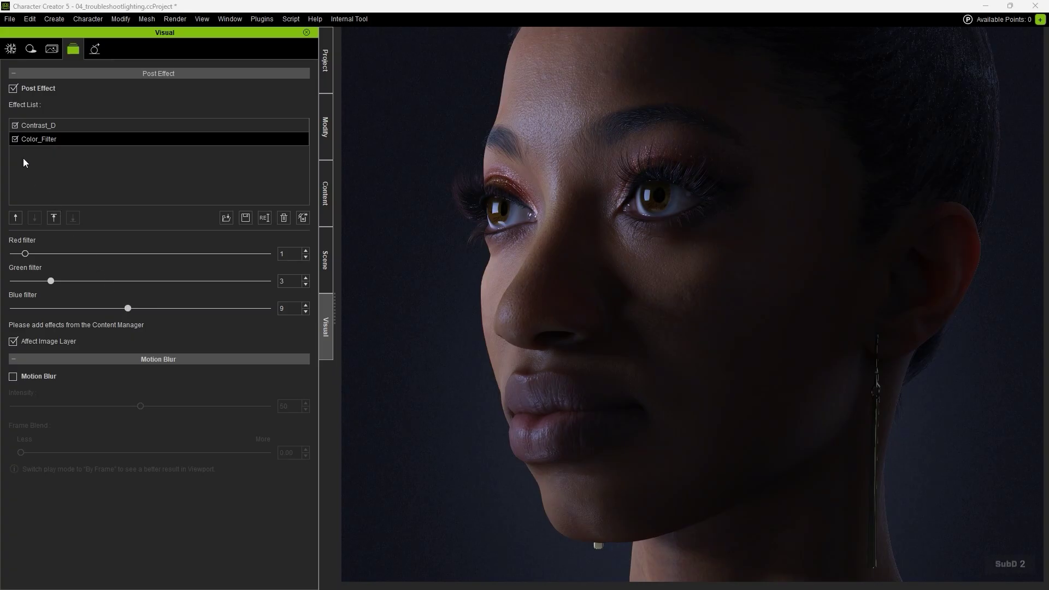
click(14, 139)
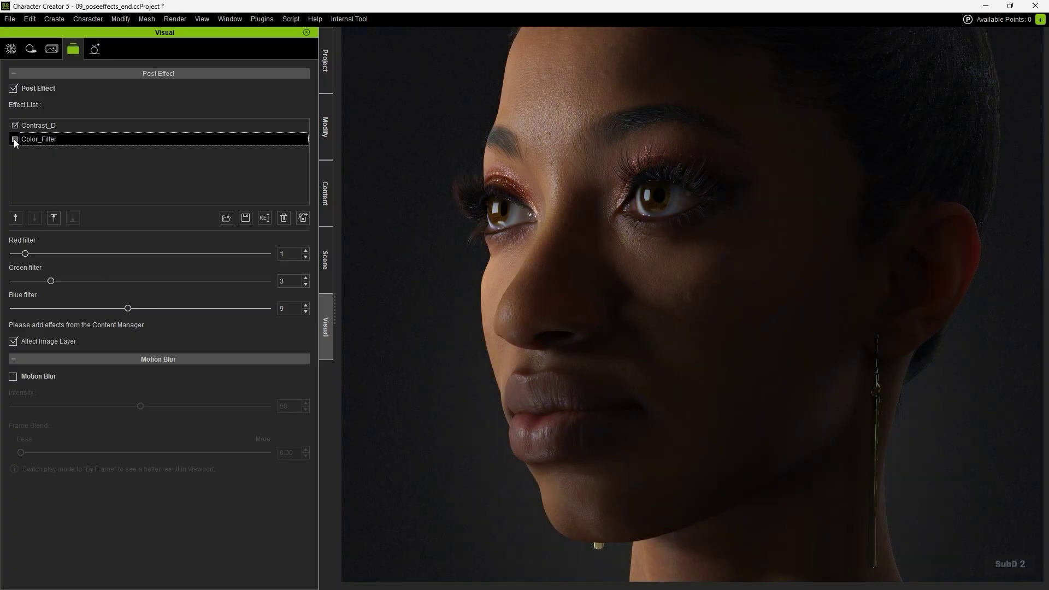
Apply the Cool Colours post effect from the free Scenes & Effects pack to the scene.
click(325, 180)
drag(303, 205, 319, 408)
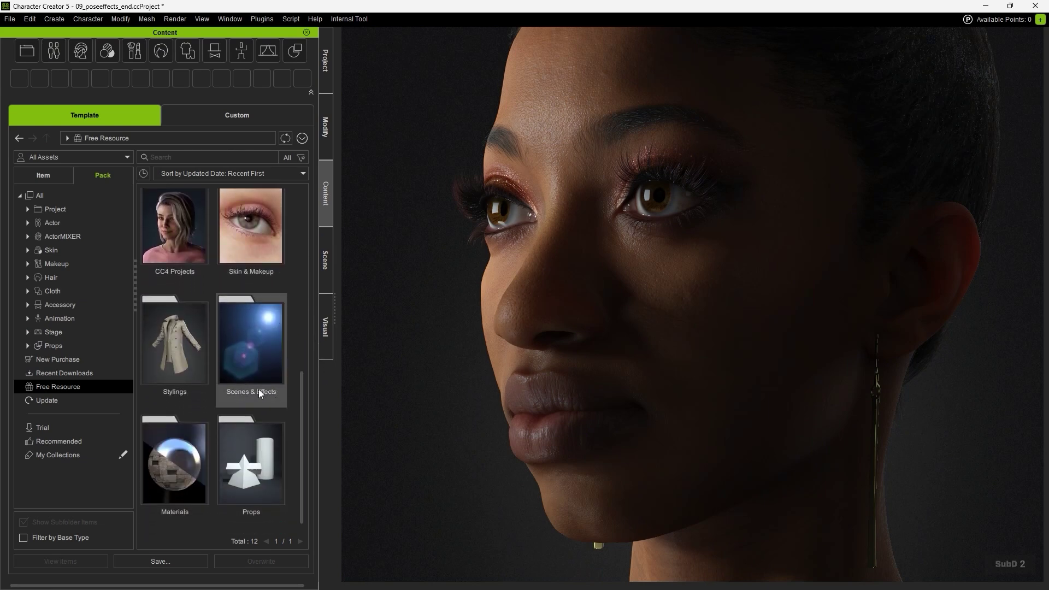
double_click(278, 389)
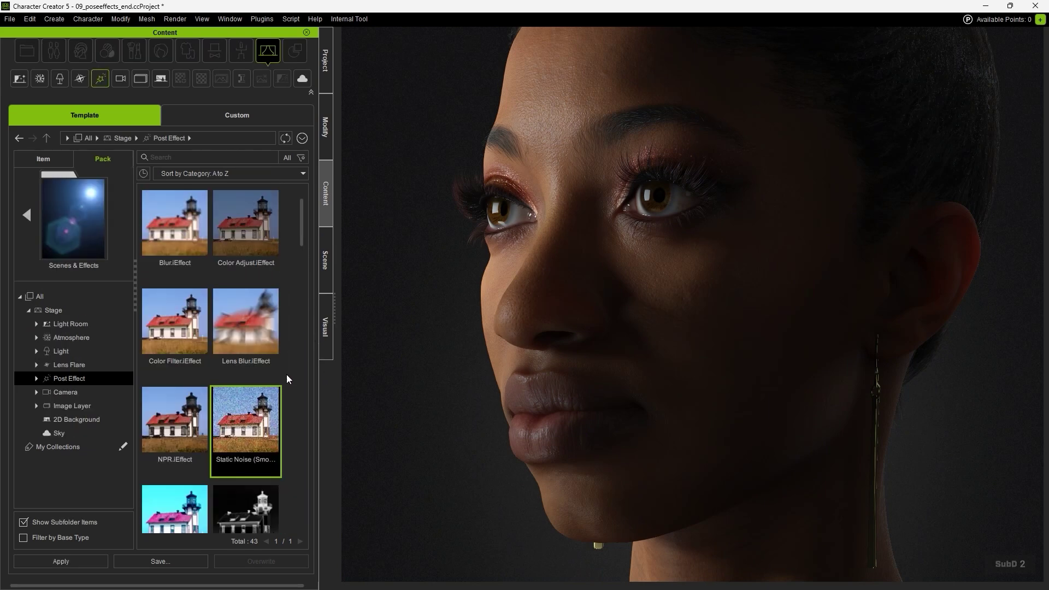
scroll(302, 236, down, 3)
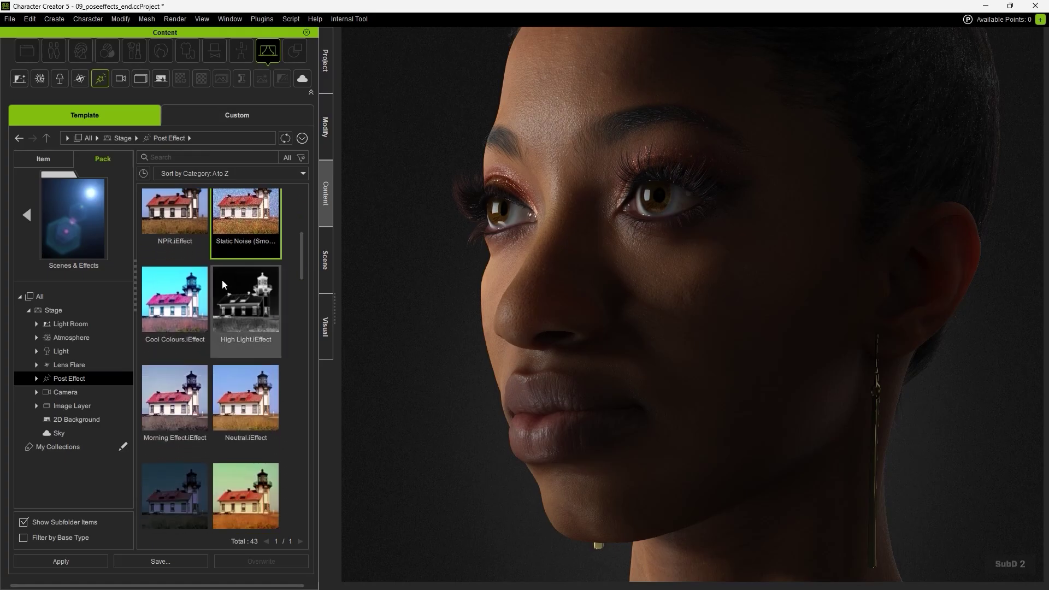
drag(307, 290, 425, 286)
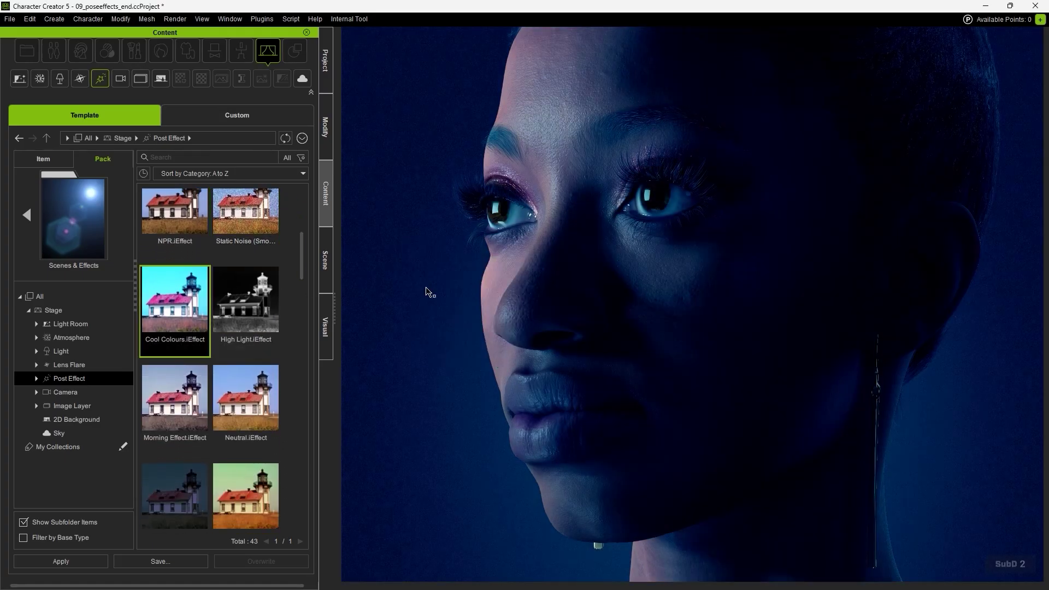
Reduce the blend strength of LUT_Cool_Colours to 85 and switch the effect off.
click(326, 318)
drag(269, 328, 126, 331)
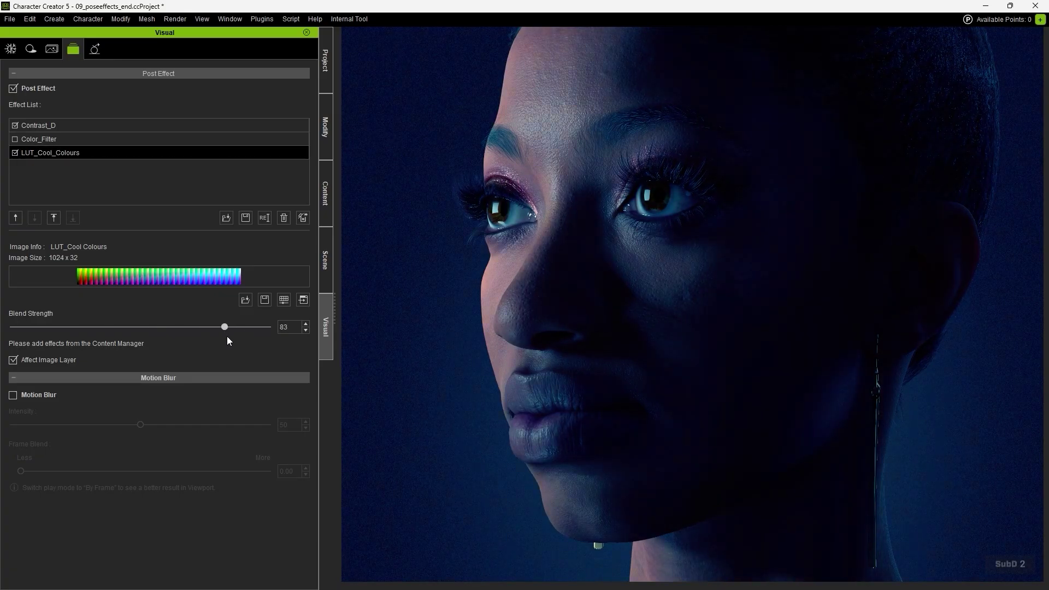
click(14, 153)
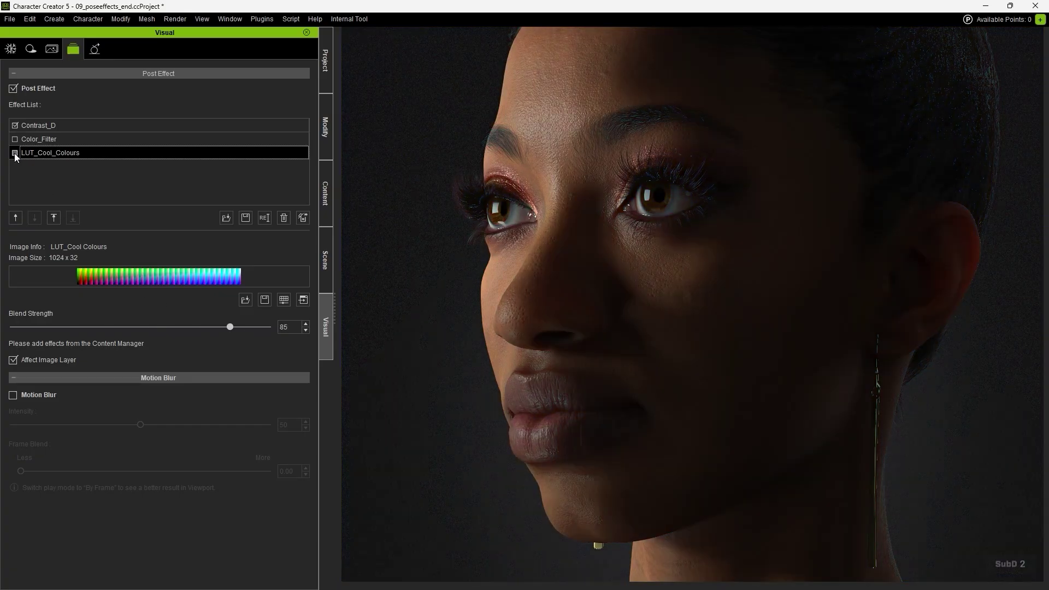
Apply the Night Effect post effect, lower its blend strength to 71, and switch it off.
click(329, 191)
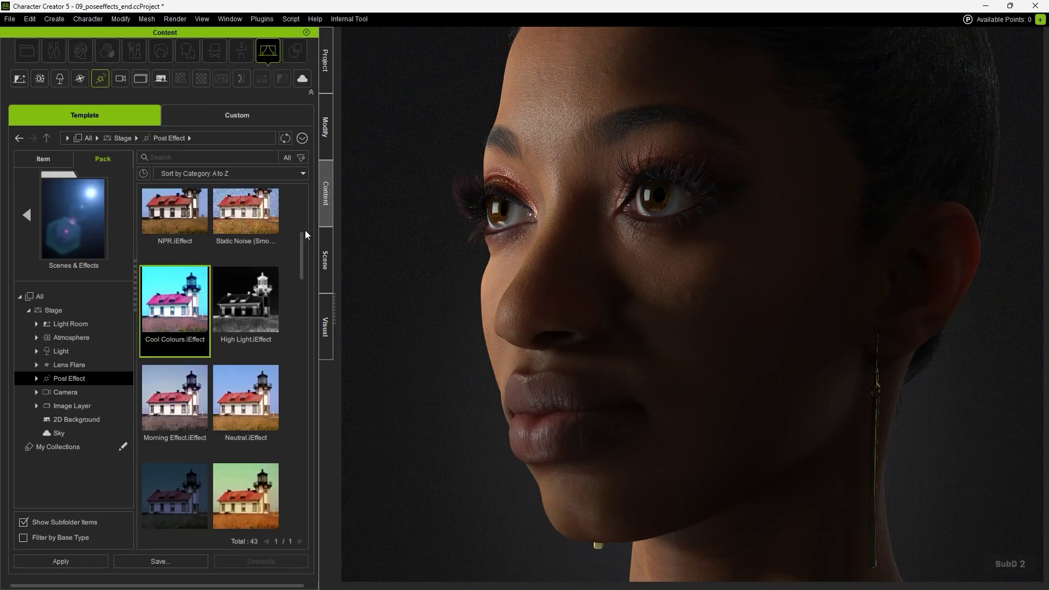
drag(305, 231, 309, 274)
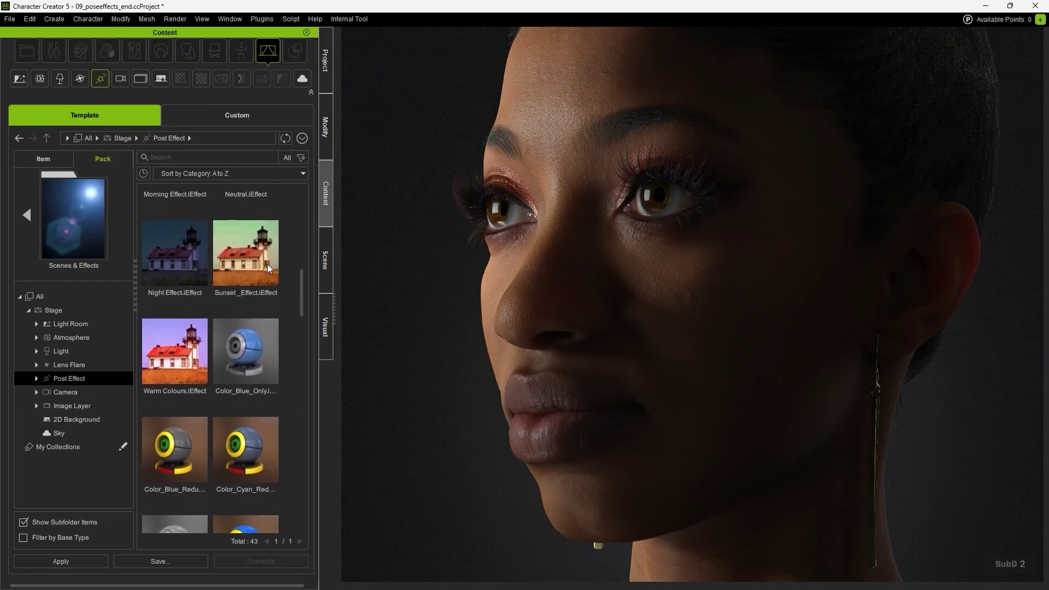
drag(167, 249, 391, 247)
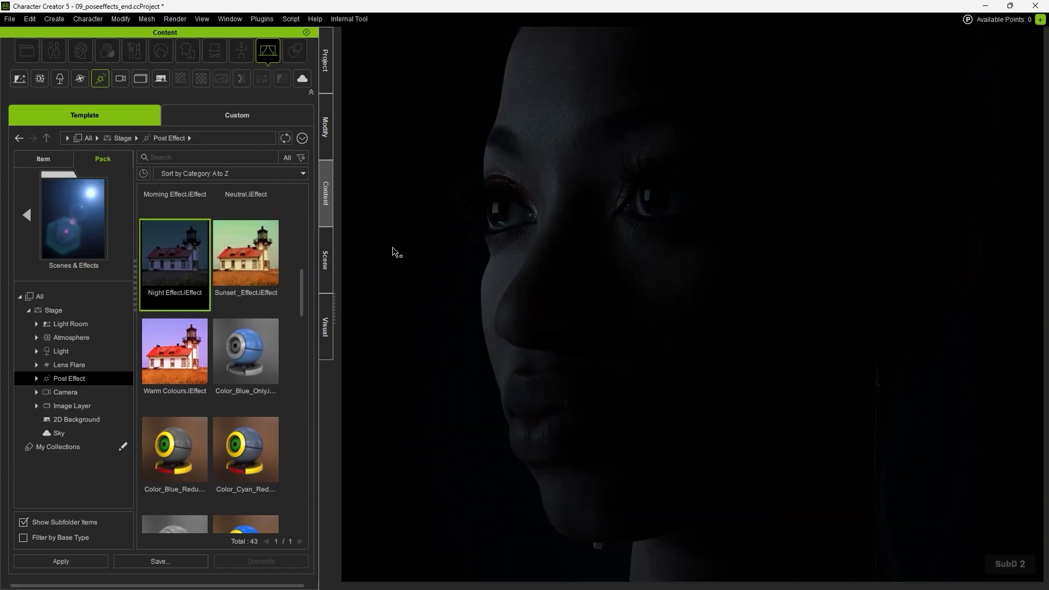
click(323, 307)
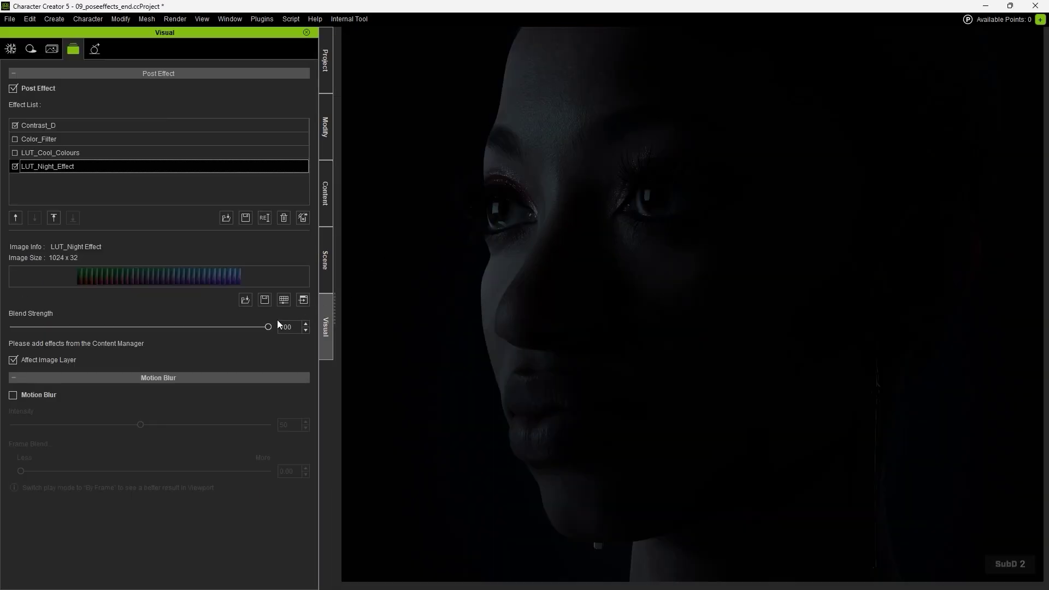
drag(267, 327, 194, 327)
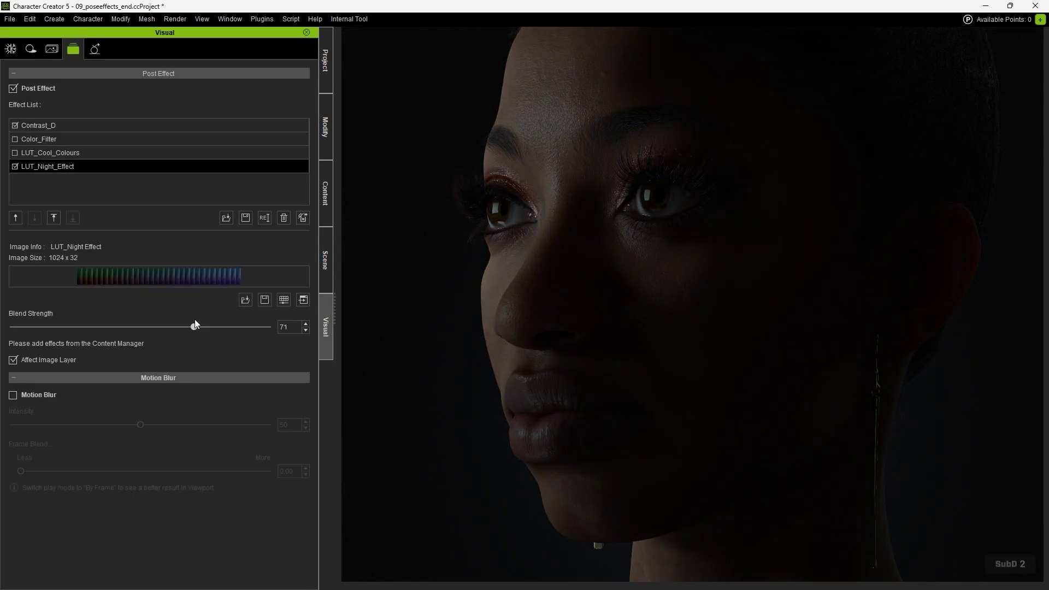
click(15, 167)
Apply the HorrorBlue post effect, lower its blend strength to 58, and switch it off.
click(326, 192)
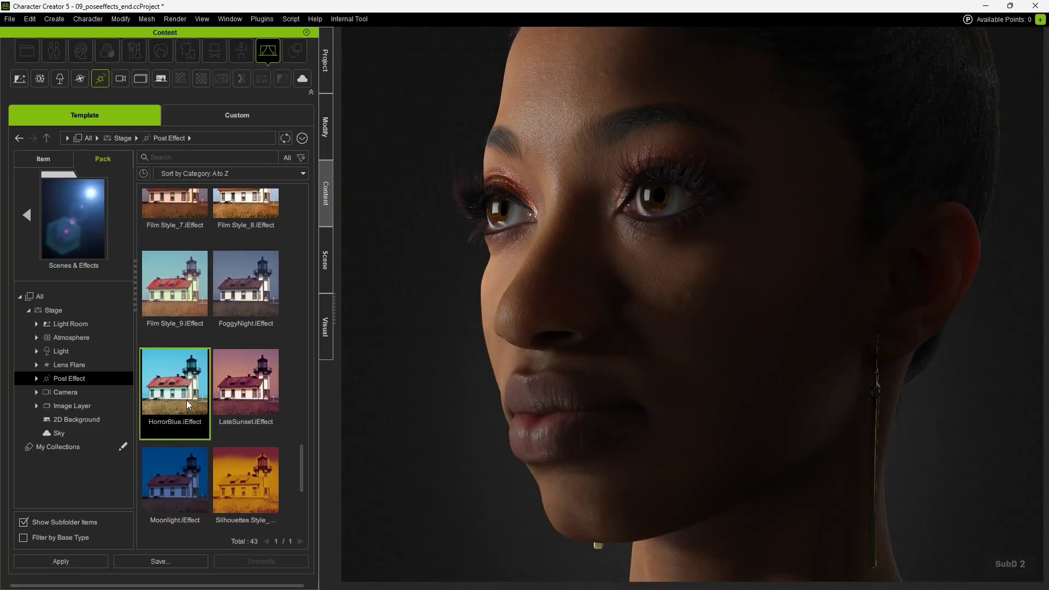
drag(185, 400, 374, 404)
click(330, 337)
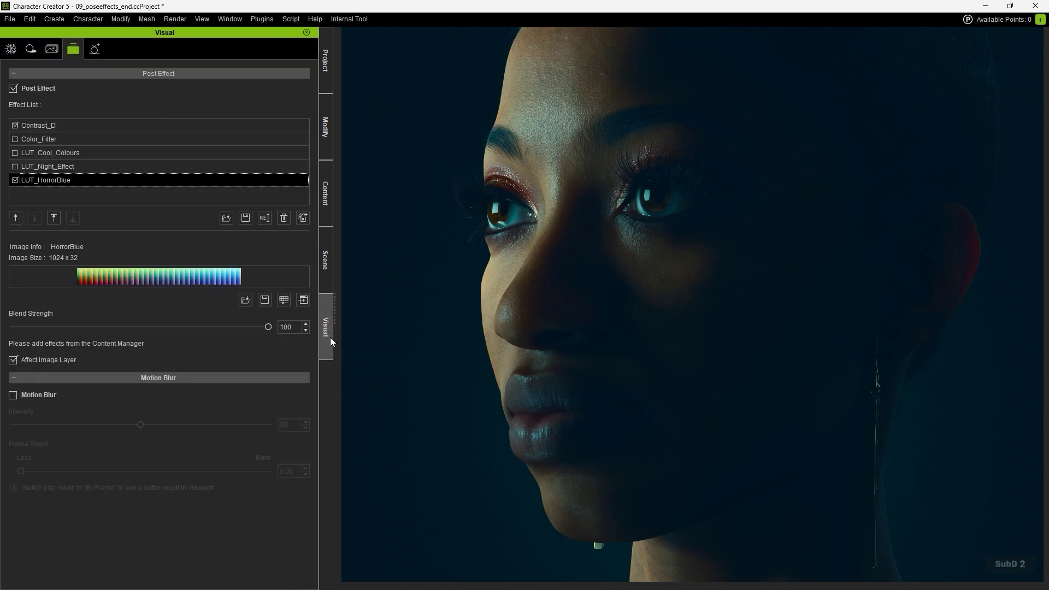
drag(268, 327, 204, 327)
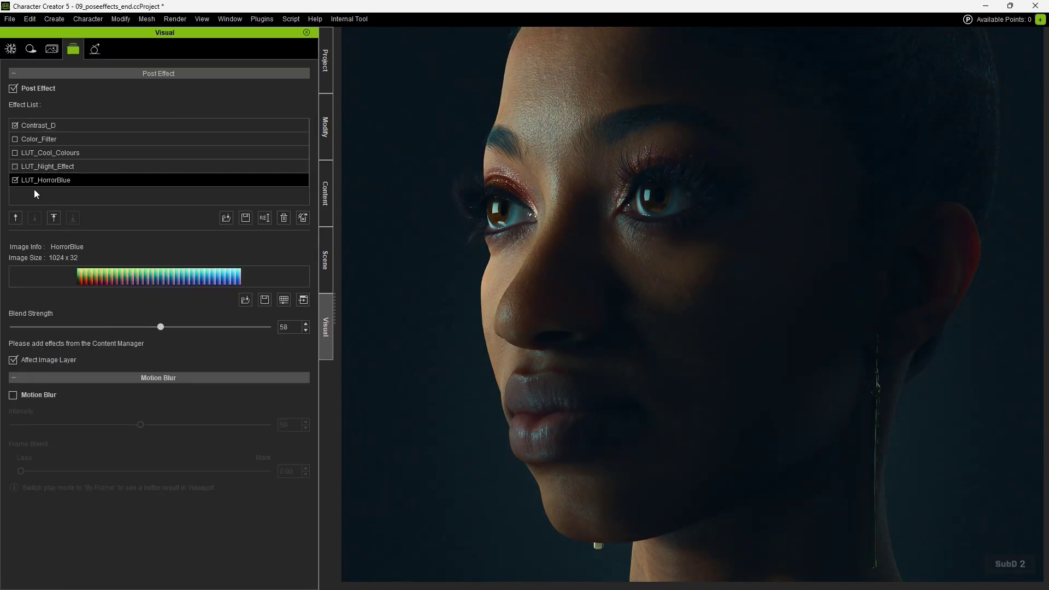
click(15, 180)
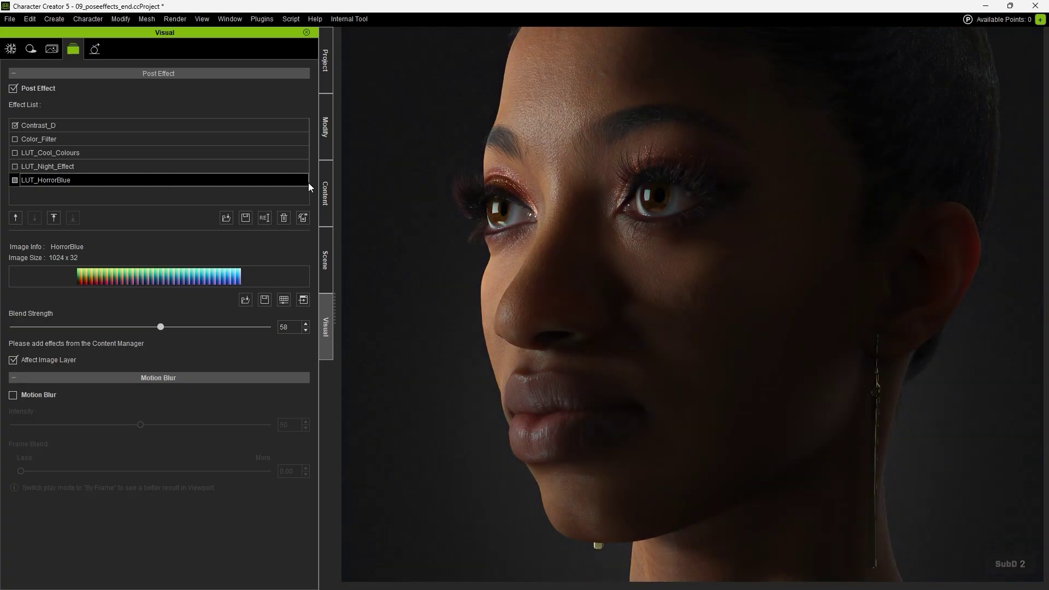
Apply the orange Silhouettes Style_1 post effect, lower its blend strength to 62, and switch it off.
click(326, 193)
drag(353, 306, 432, 300)
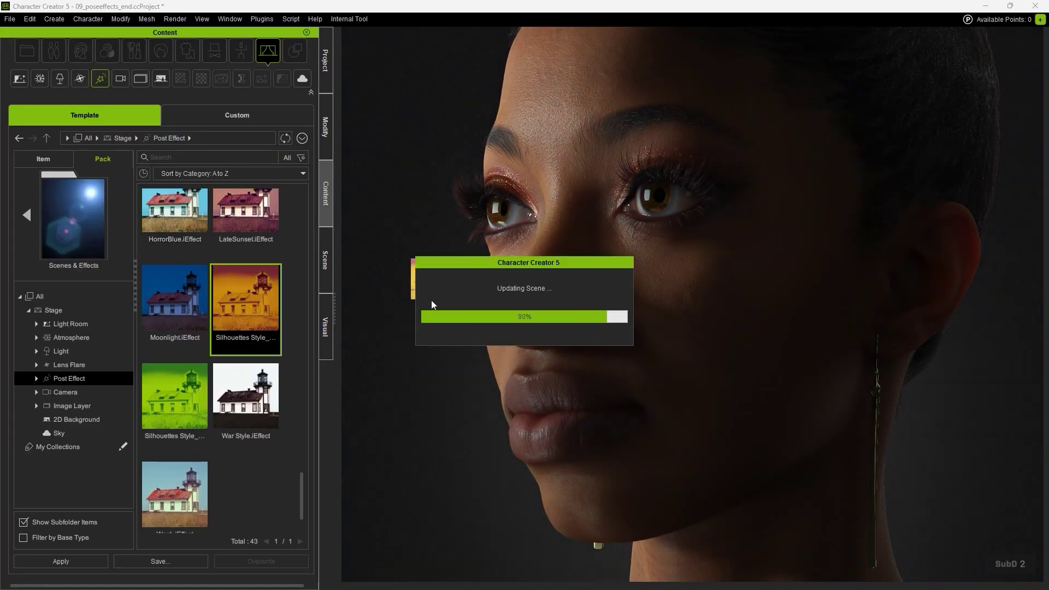
click(328, 323)
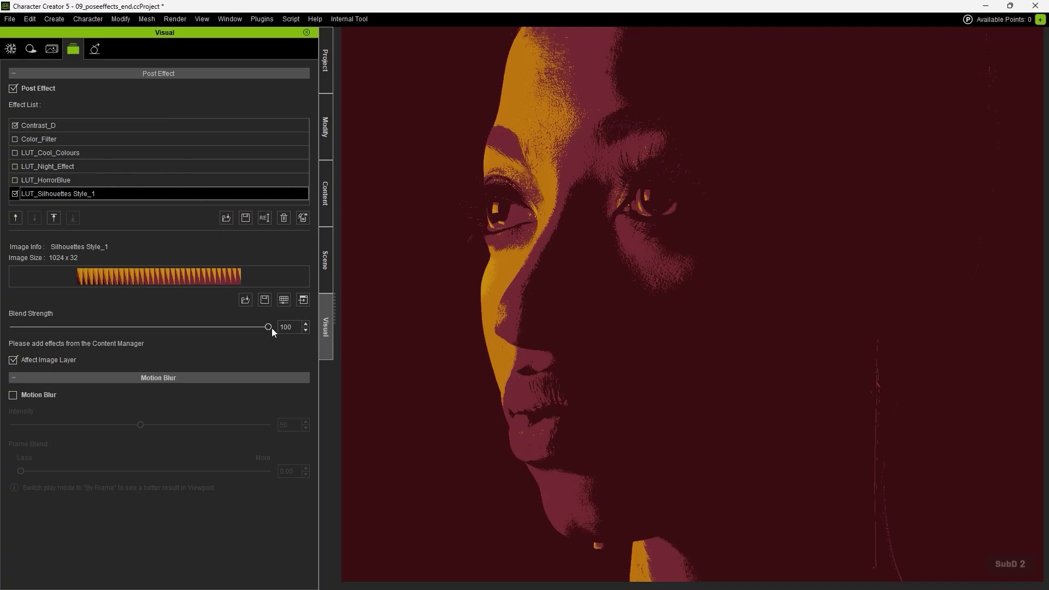
drag(272, 329, 147, 330)
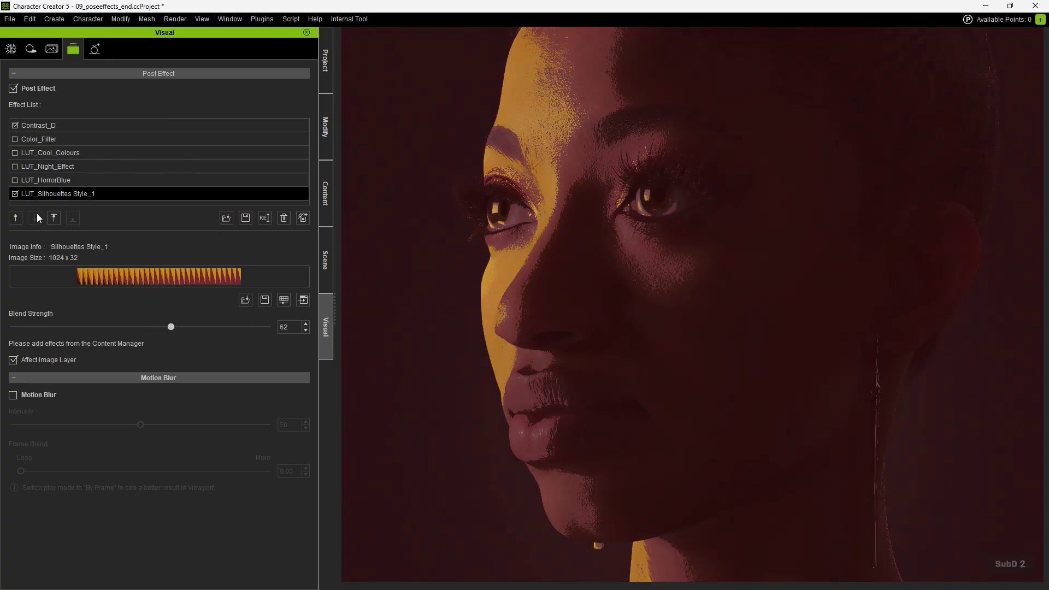
click(15, 194)
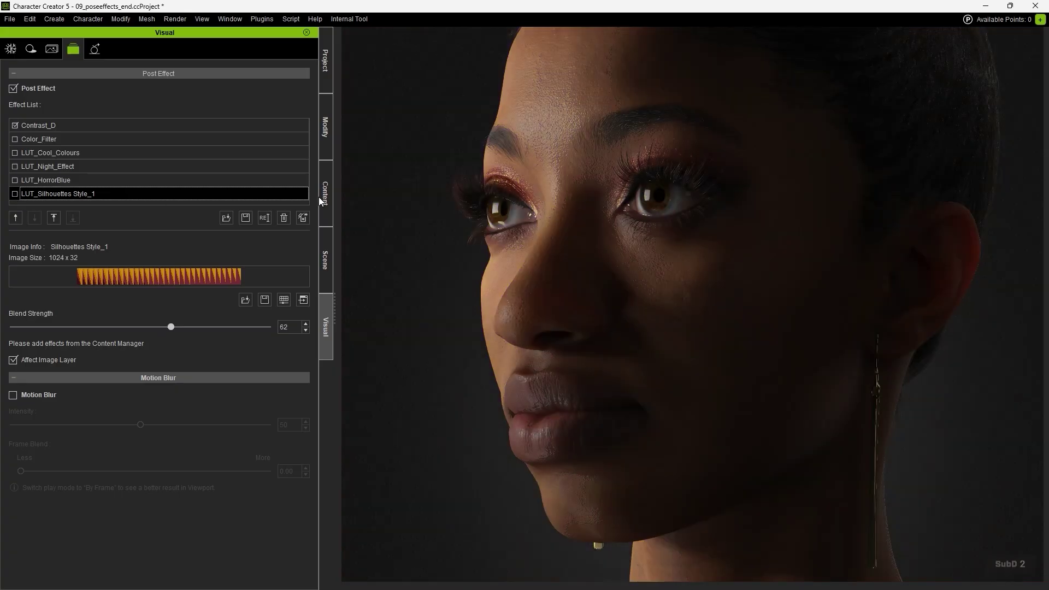
Apply the War Style post effect to the scene and set its blend strength to 100.
click(323, 198)
drag(246, 407, 441, 375)
click(327, 339)
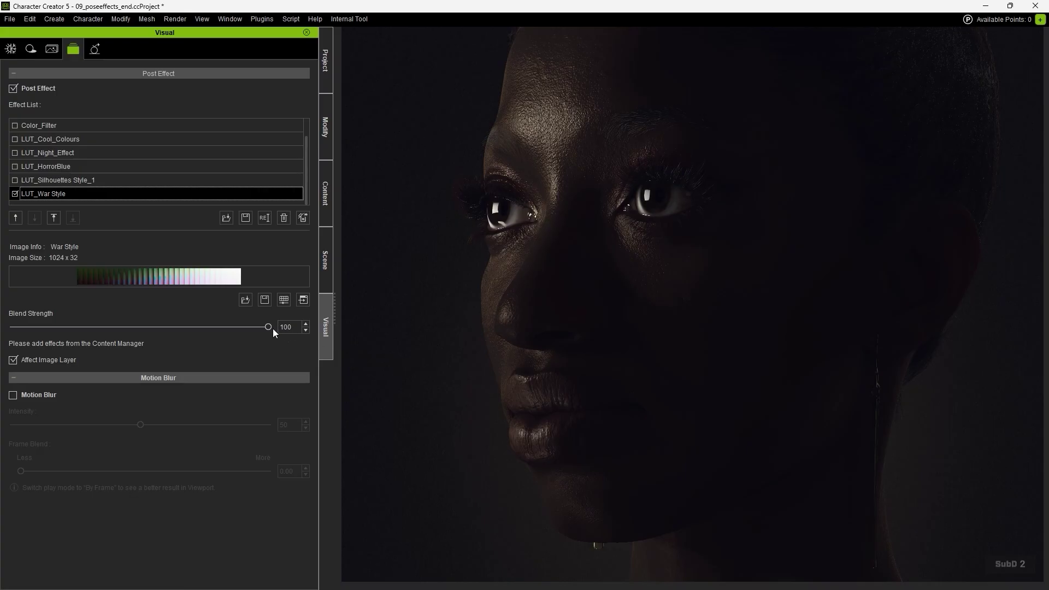
mouse_move(265, 326)
mouse_down()
mouse_move(171, 327)
mouse_move(268, 327)
mouse_up()
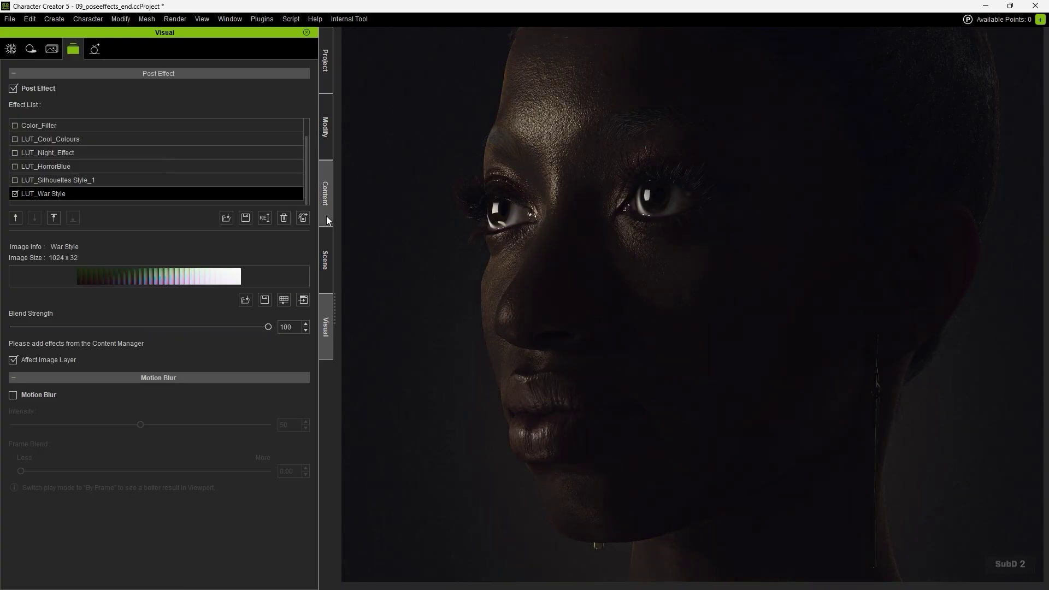
Add the Static Noise (Smooth Color Banding) post effect, raise its strength, and set its size to 14.
click(326, 216)
drag(300, 477, 310, 215)
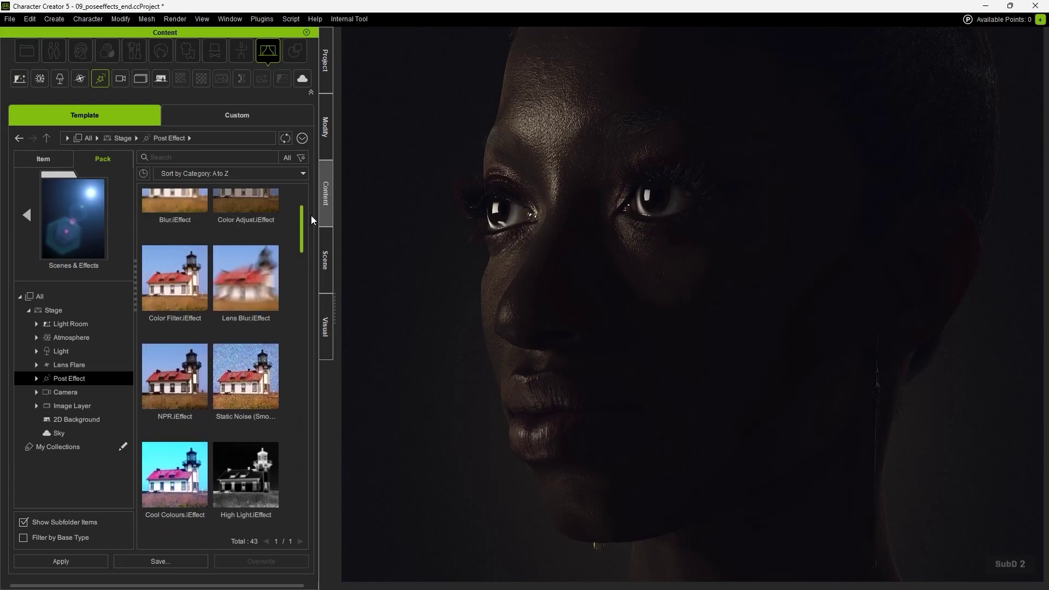
drag(268, 381, 416, 378)
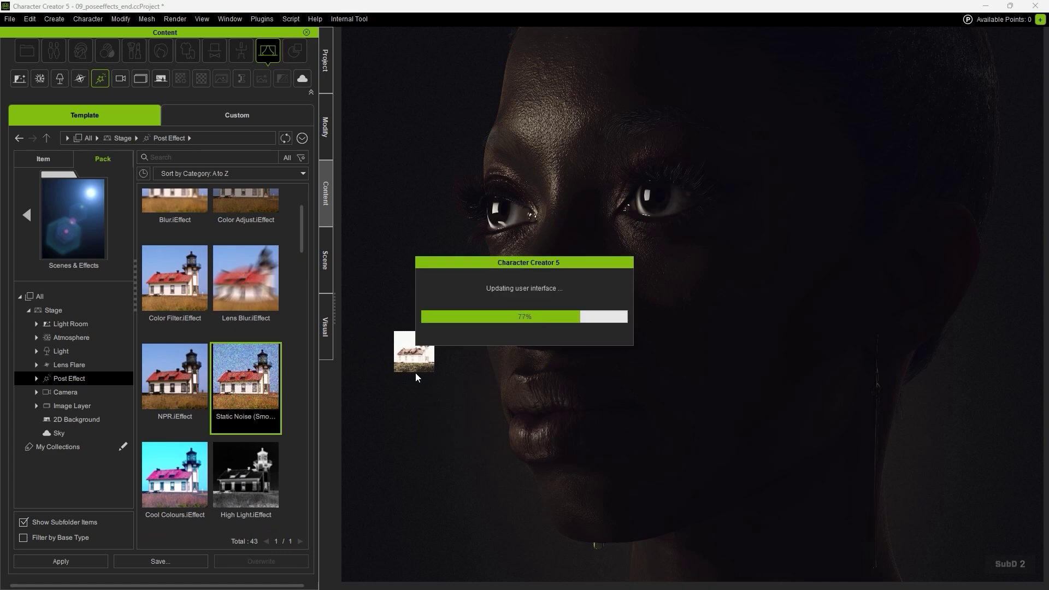
click(328, 347)
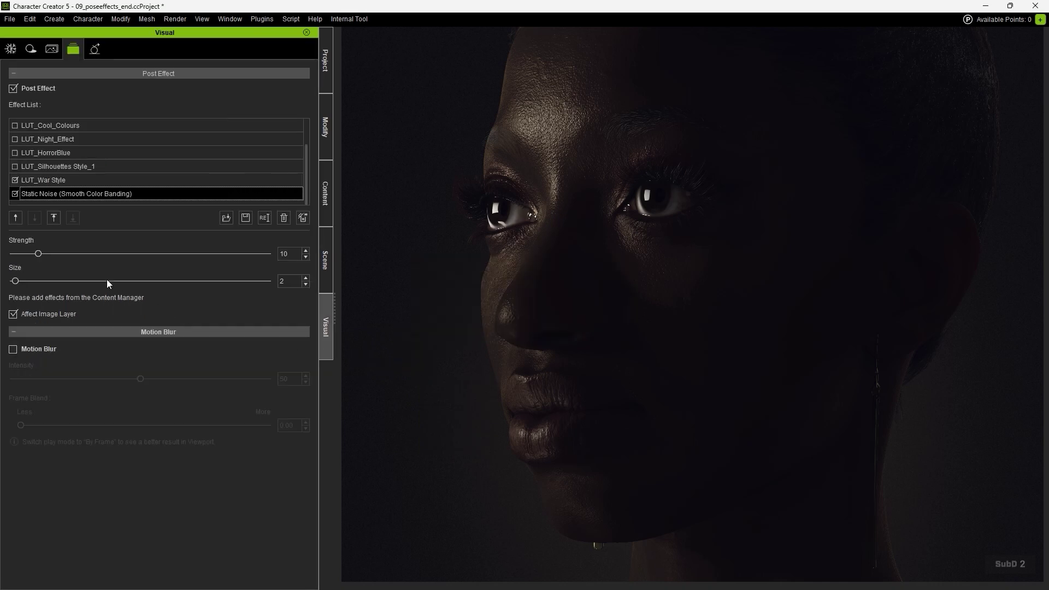
drag(39, 254, 93, 254)
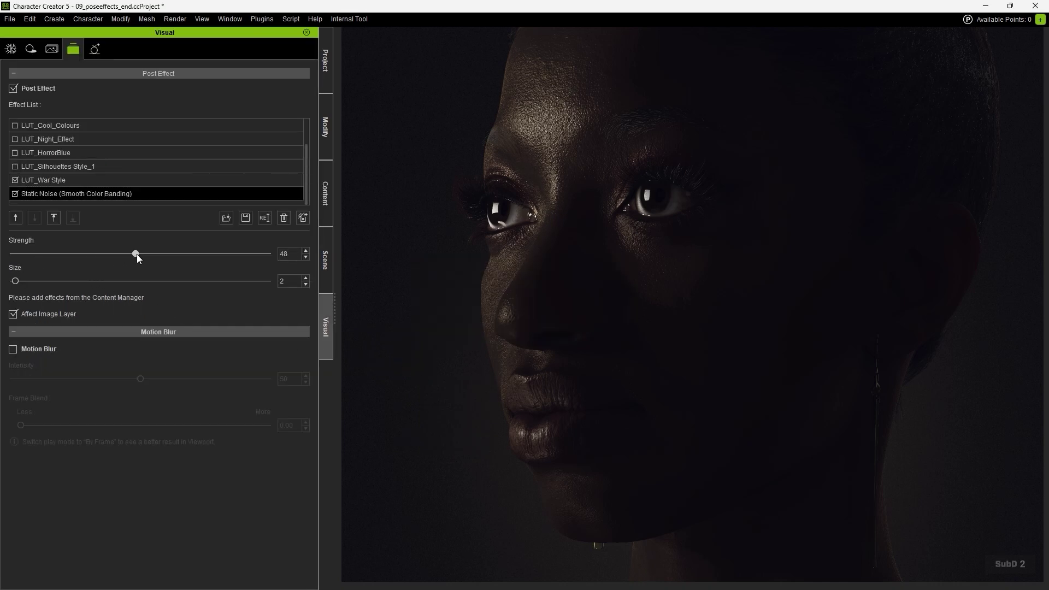
drag(15, 281, 55, 284)
Set LUT_War Style's blend strength to 49 and Static Noise's strength to 51.
click(82, 181)
drag(267, 327, 137, 327)
click(107, 195)
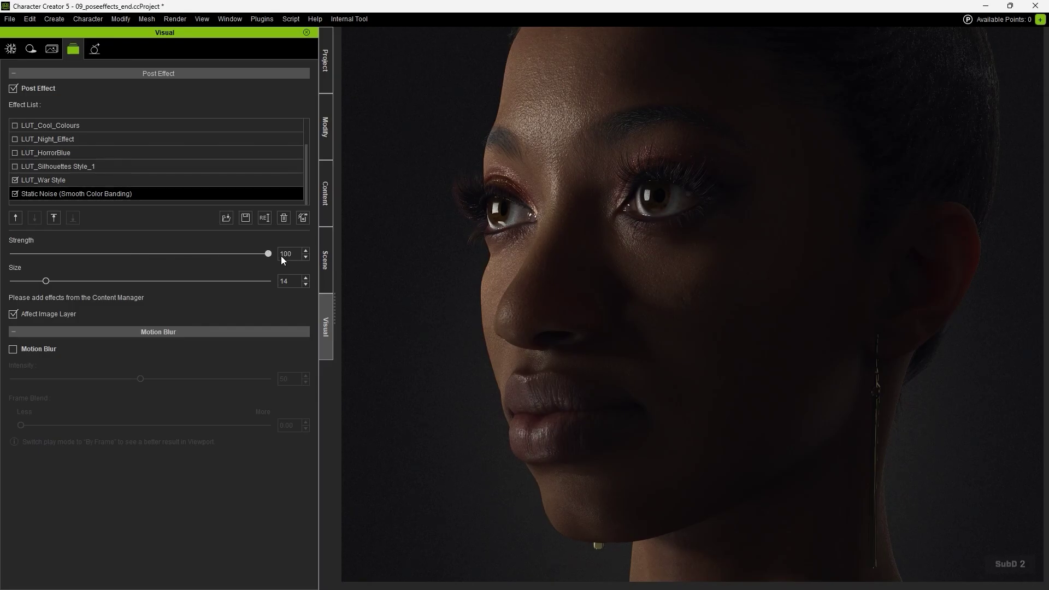
drag(281, 256, 143, 260)
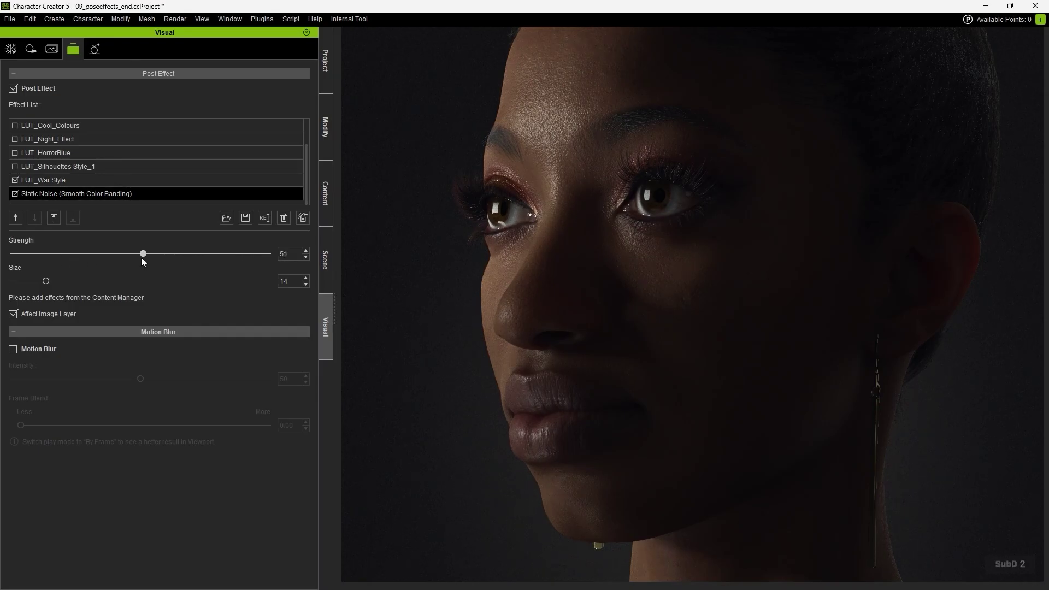
Toggle Static Noise, switch off LUT_War Style, and toggle the Silhouettes Style_1, HorrorBlue, Night_Effect and Cool_Colours LUTs one by one to compare their looks.
click(15, 194)
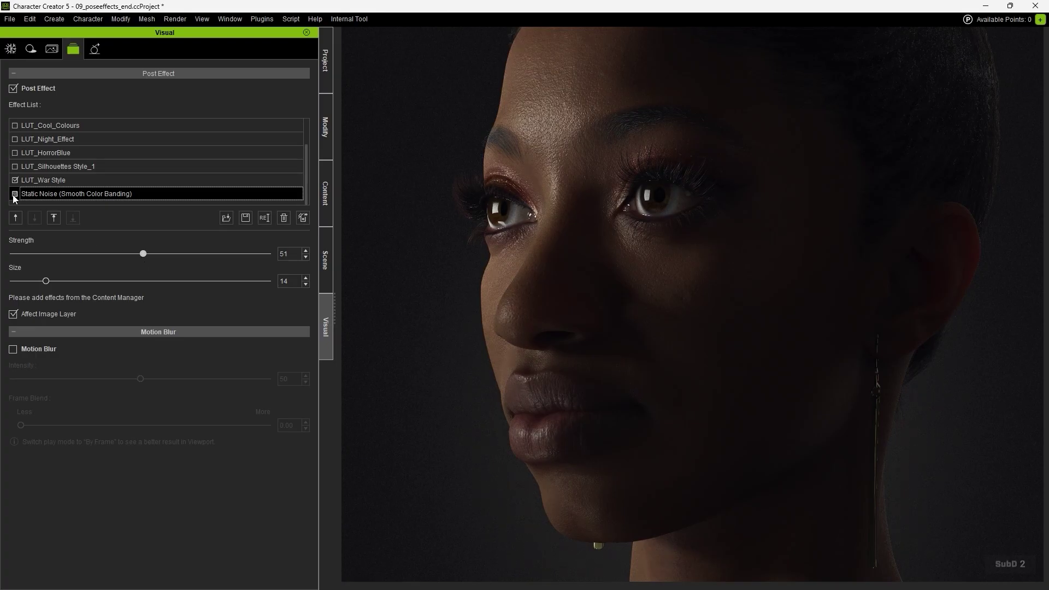
click(14, 181)
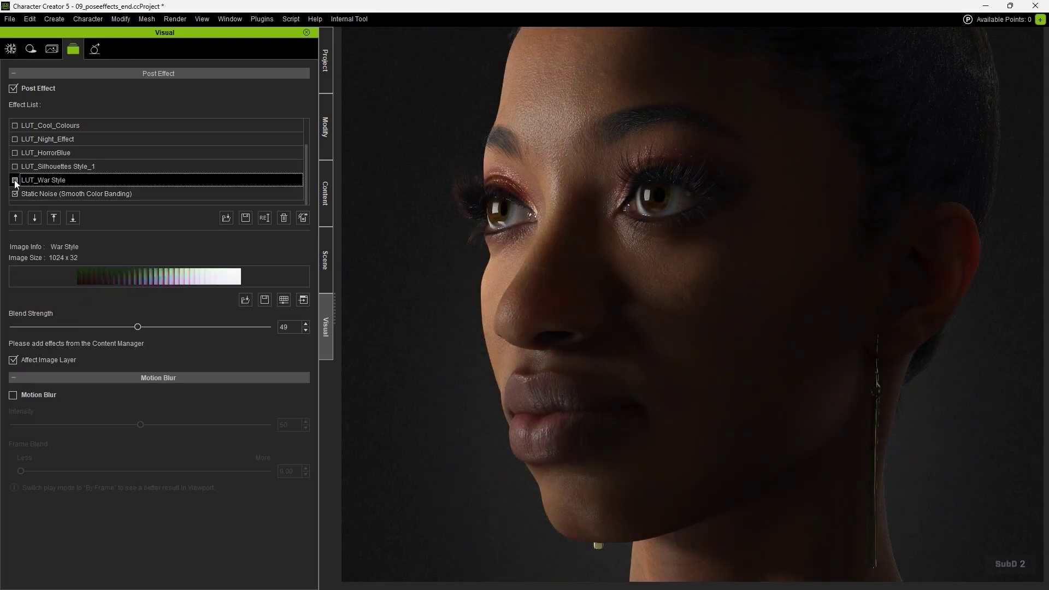
click(15, 167)
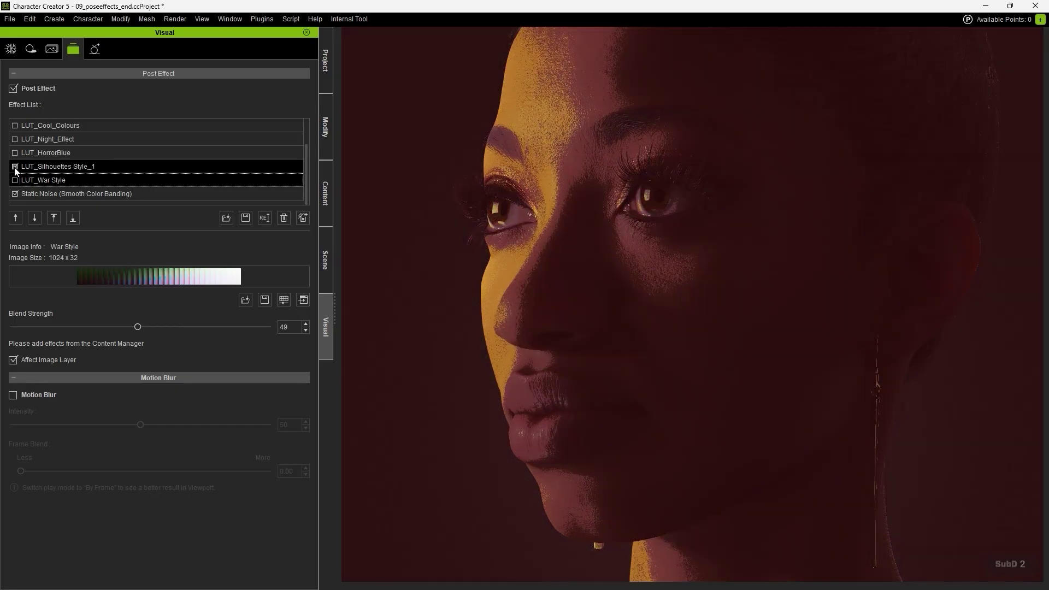
click(14, 167)
click(15, 153)
click(14, 156)
click(14, 140)
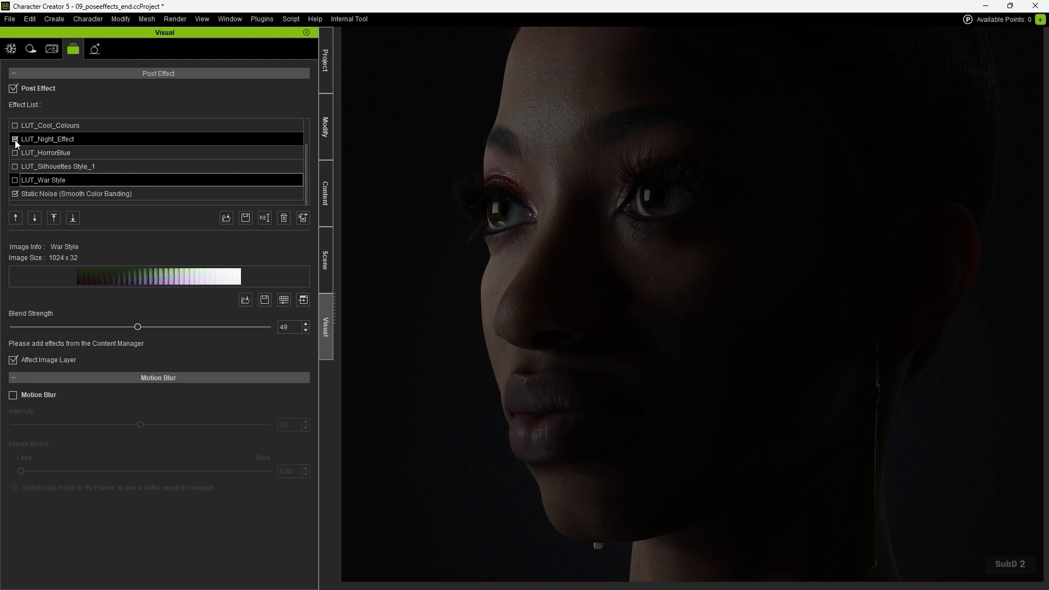
click(14, 140)
click(14, 126)
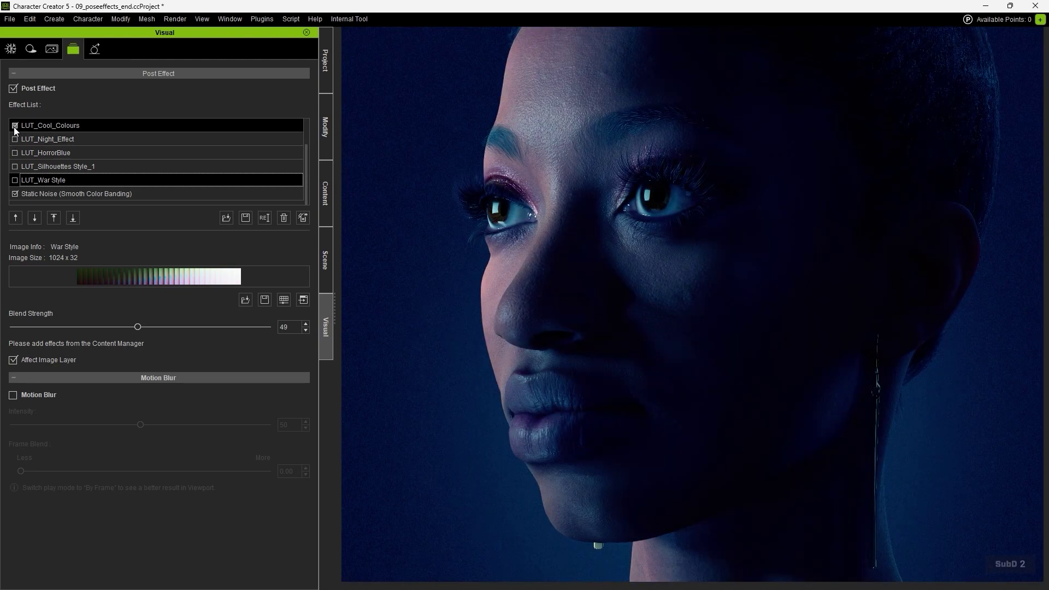
click(14, 127)
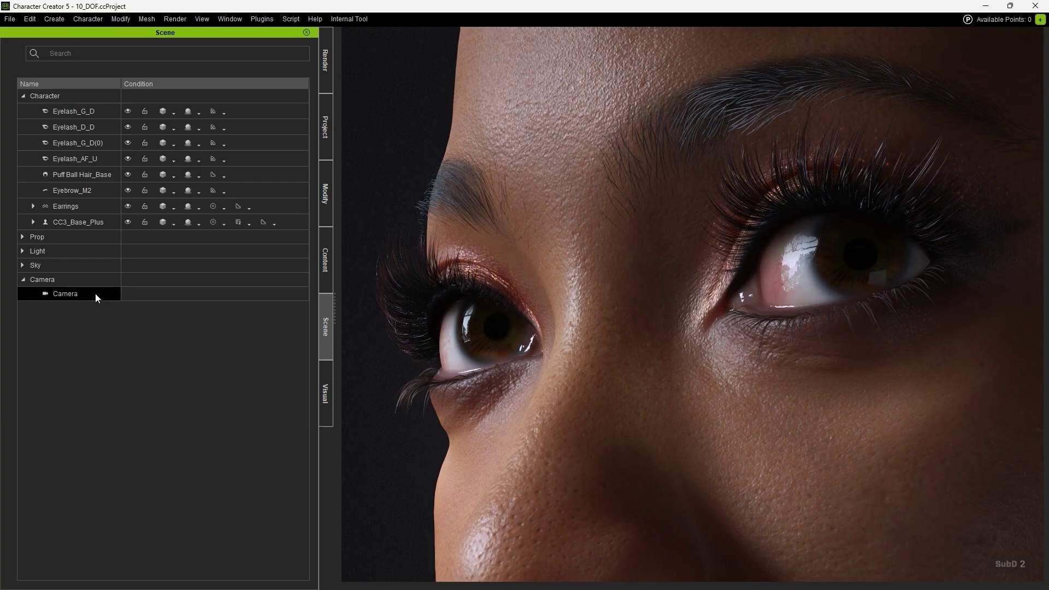
Activate depth of field on the scene's Camera and pick the area between the character's eyes as the focus target.
click(95, 293)
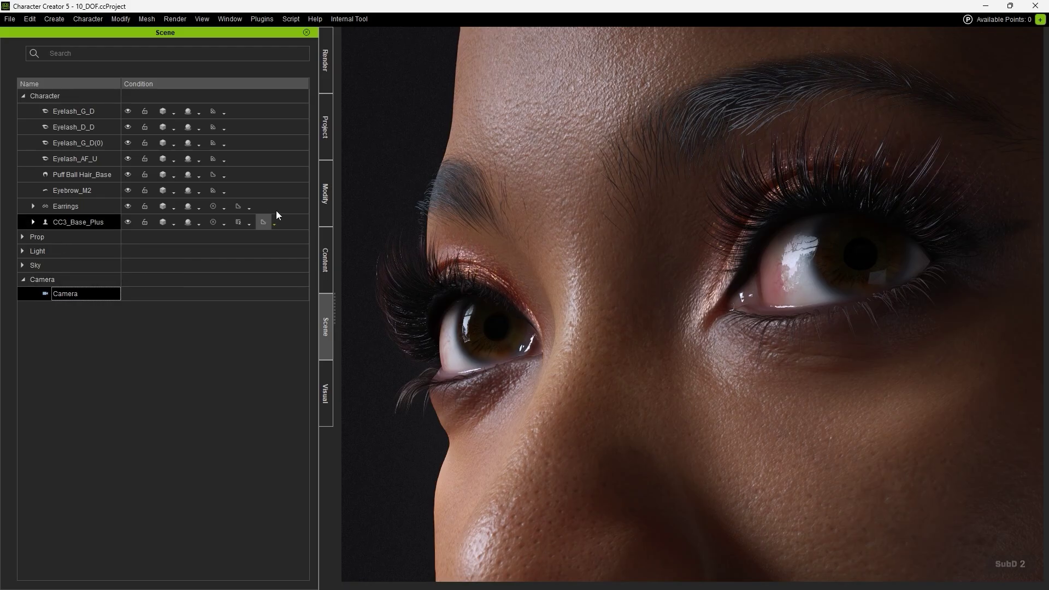
click(323, 183)
drag(313, 187, 308, 414)
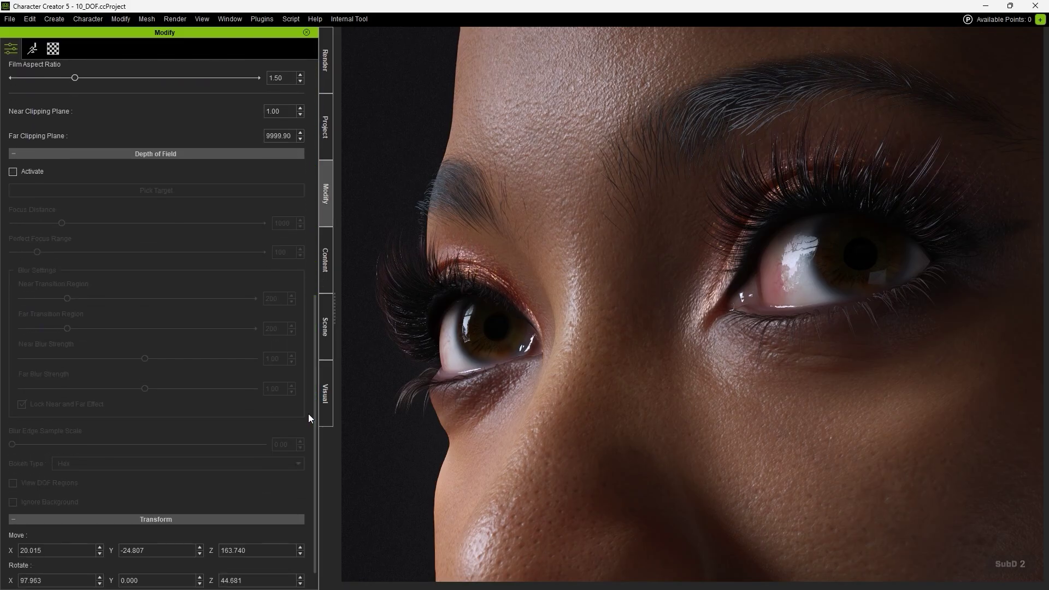
click(44, 173)
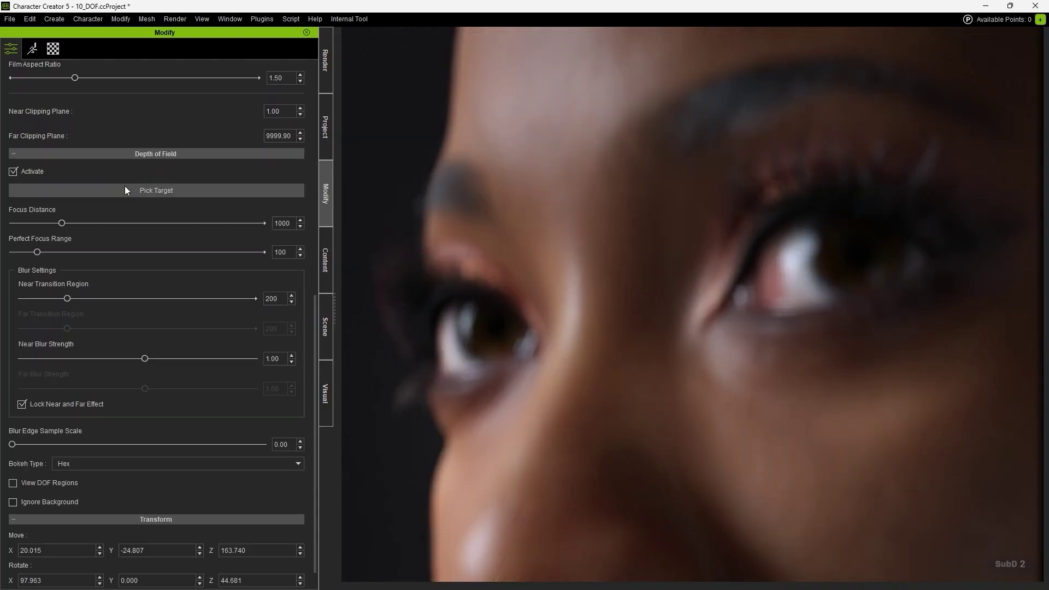
click(156, 192)
click(636, 281)
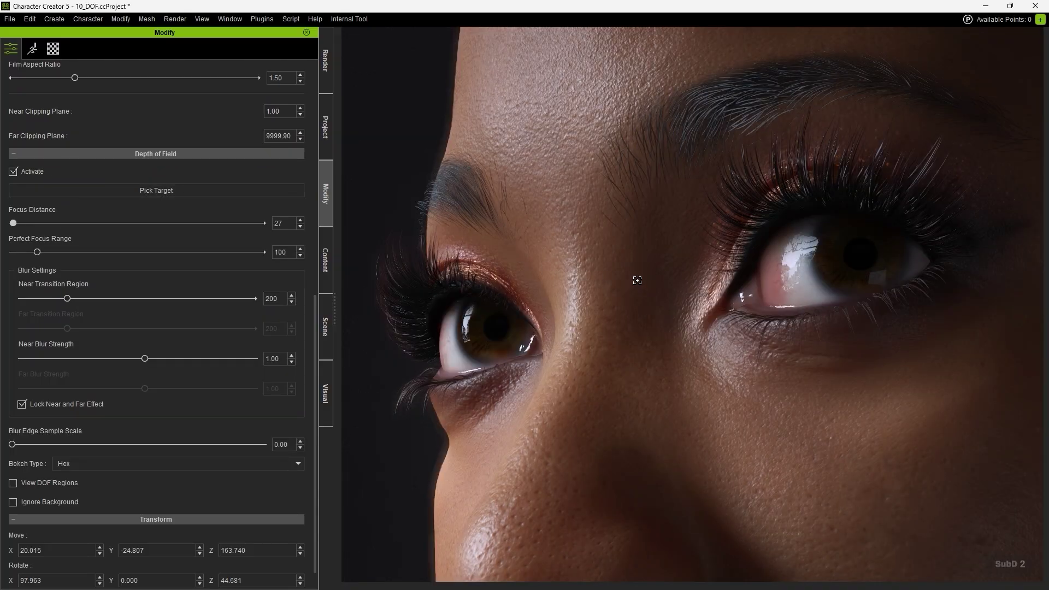
Display the DOF regions, unlock the near and far effect, and set Far Transition Region to 5 and Perfect Focus Range to 0.
click(22, 480)
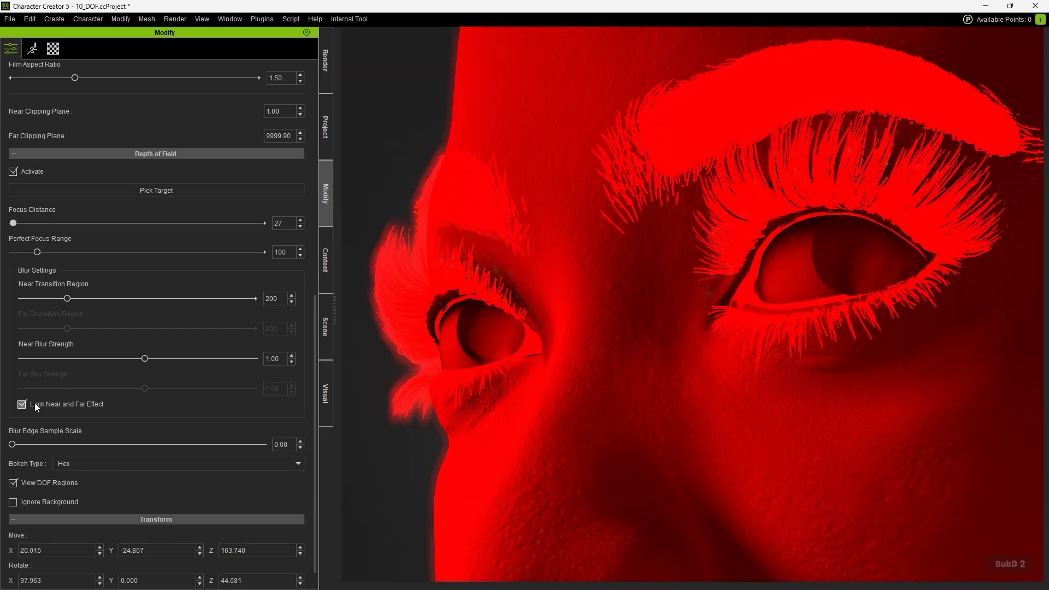
click(91, 404)
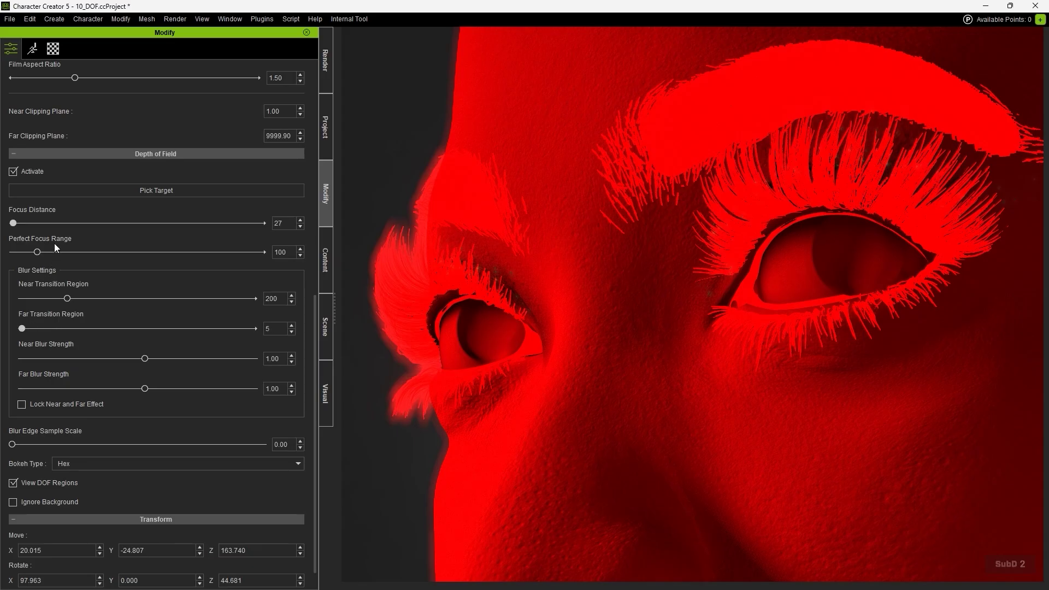
drag(38, 251, 15, 252)
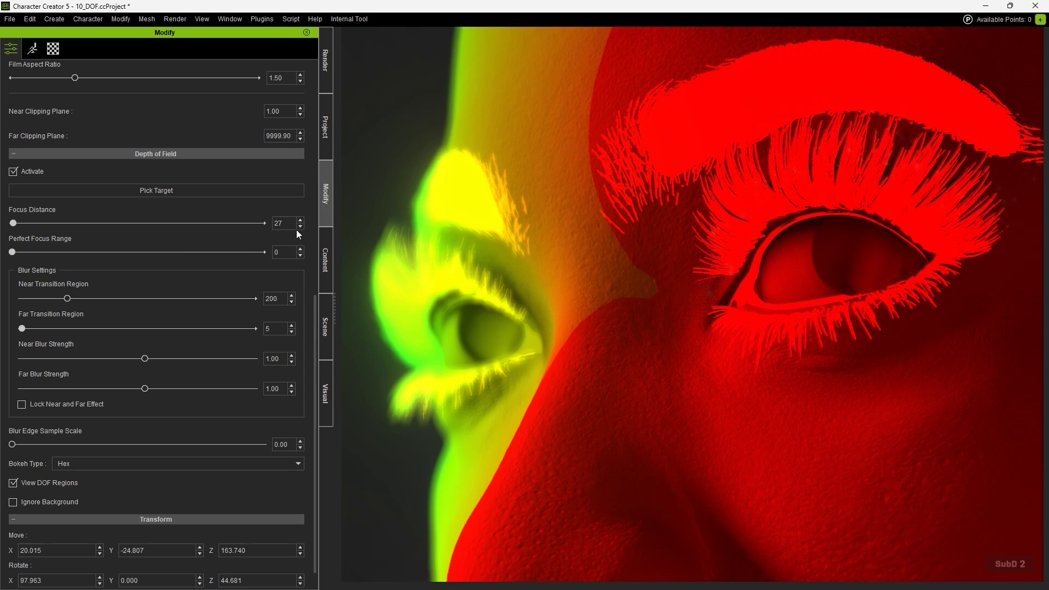
Refine the depth of field to Focus Distance 25, Far Transition Region 4 and Perfect Focus Range 1, hide the DOF regions, and adjust Far Blur Strength.
click(300, 226)
click(291, 332)
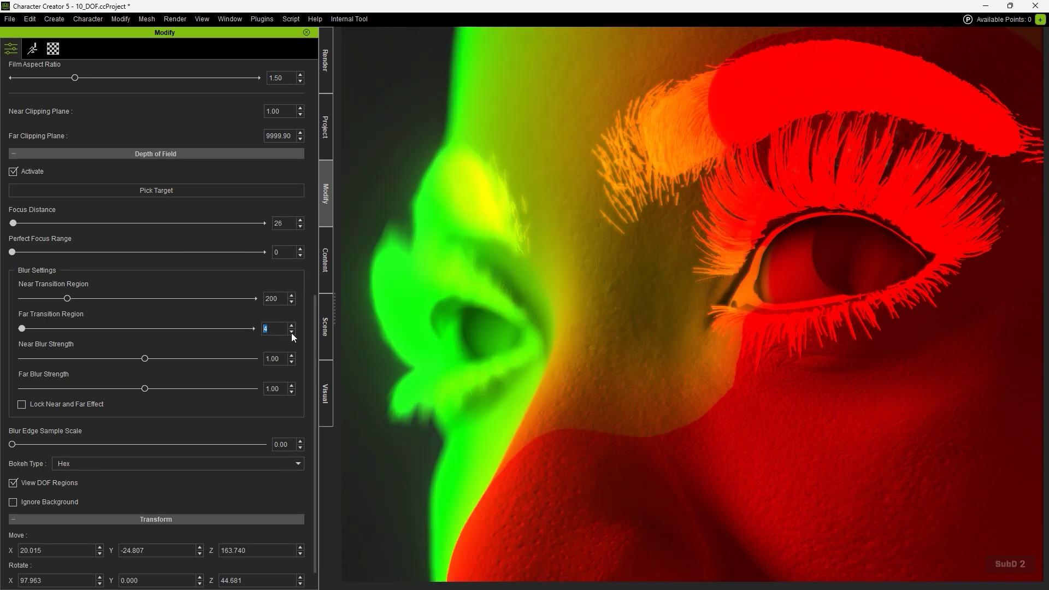
click(292, 331)
click(292, 327)
click(300, 249)
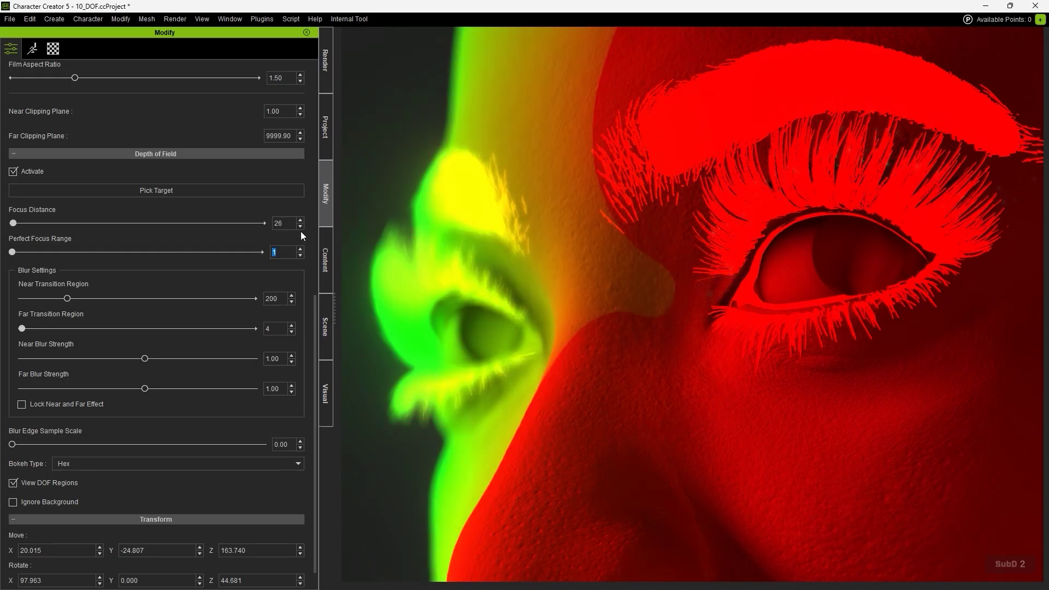
click(300, 226)
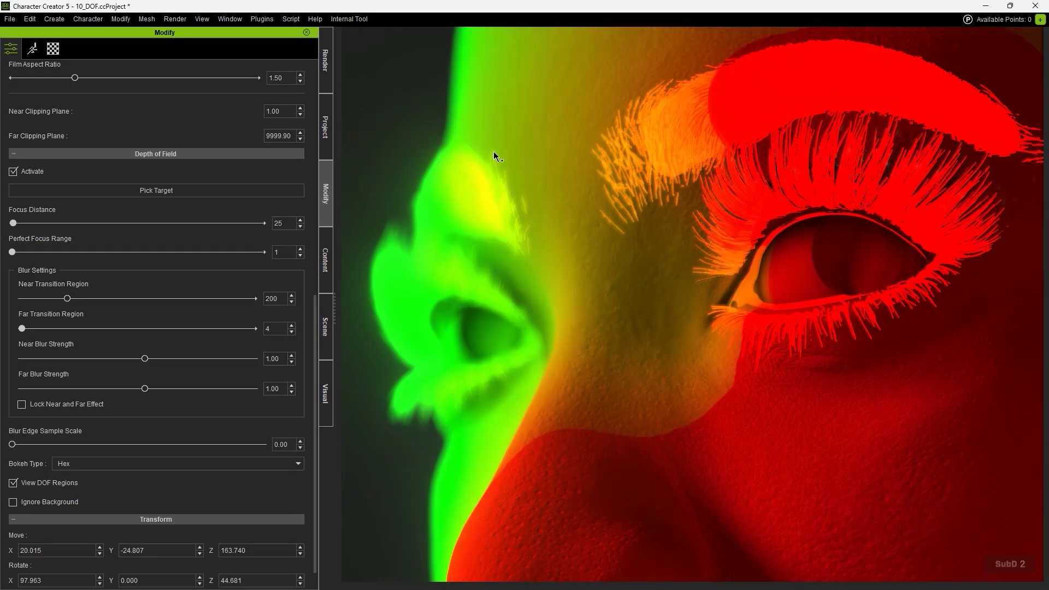
click(27, 482)
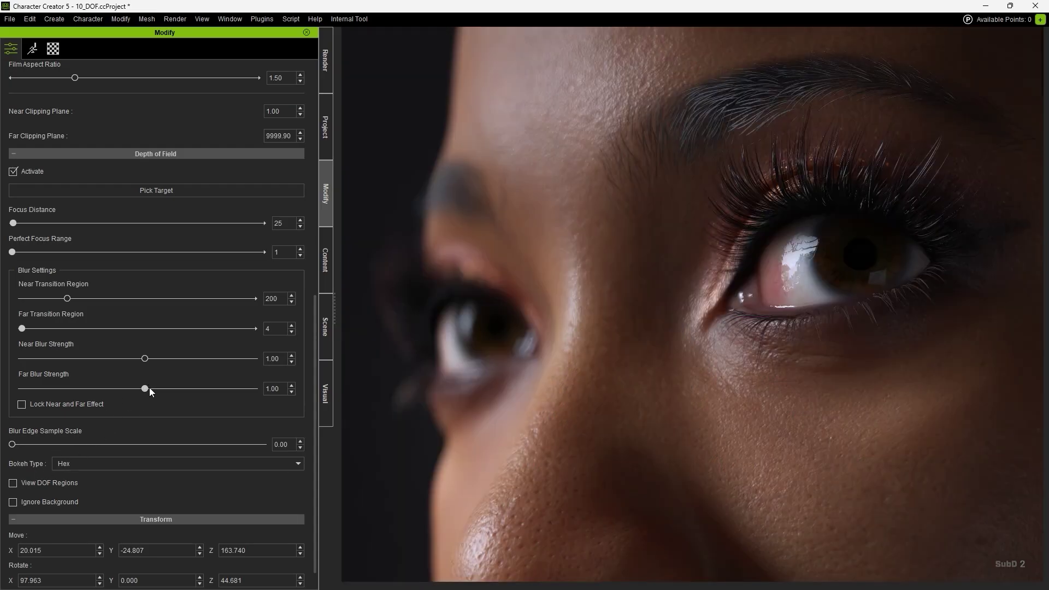
drag(149, 389, 157, 410)
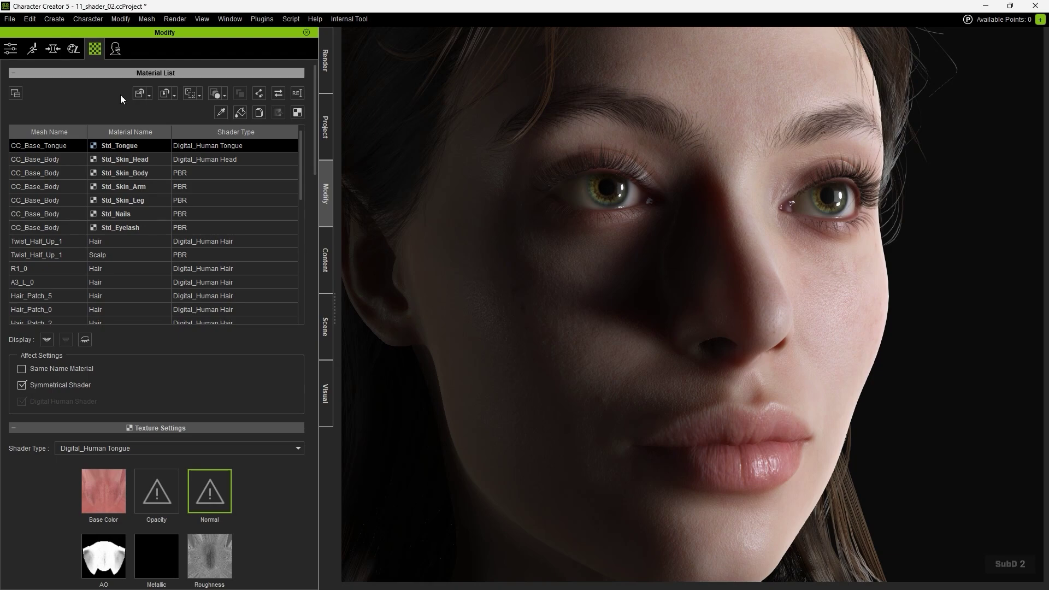
For the Std_Skin_Head material, set Micro Roughness Scale to -0.226, Nose Roughness Scale to 0.050 and Unmasked Roughness Scale to 0.085.
click(144, 160)
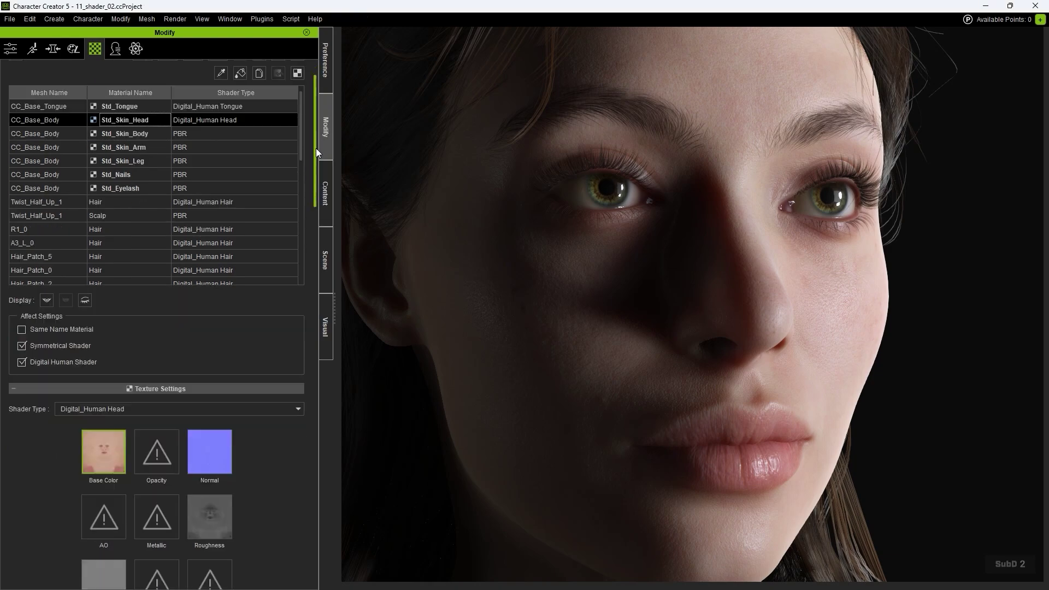
drag(316, 149, 307, 299)
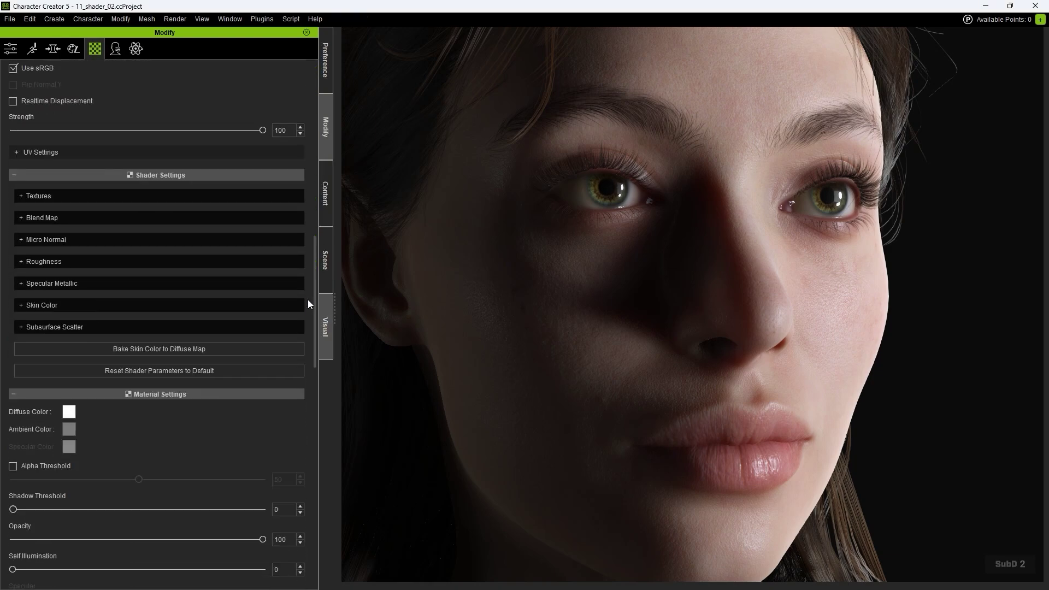
click(244, 262)
mouse_move(136, 359)
mouse_down()
mouse_move(84, 360)
mouse_move(126, 359)
mouse_move(186, 333)
mouse_up()
mouse_move(151, 387)
mouse_down()
mouse_move(110, 389)
mouse_move(147, 389)
mouse_move(143, 415)
mouse_move(125, 414)
mouse_move(147, 411)
mouse_up()
click(153, 437)
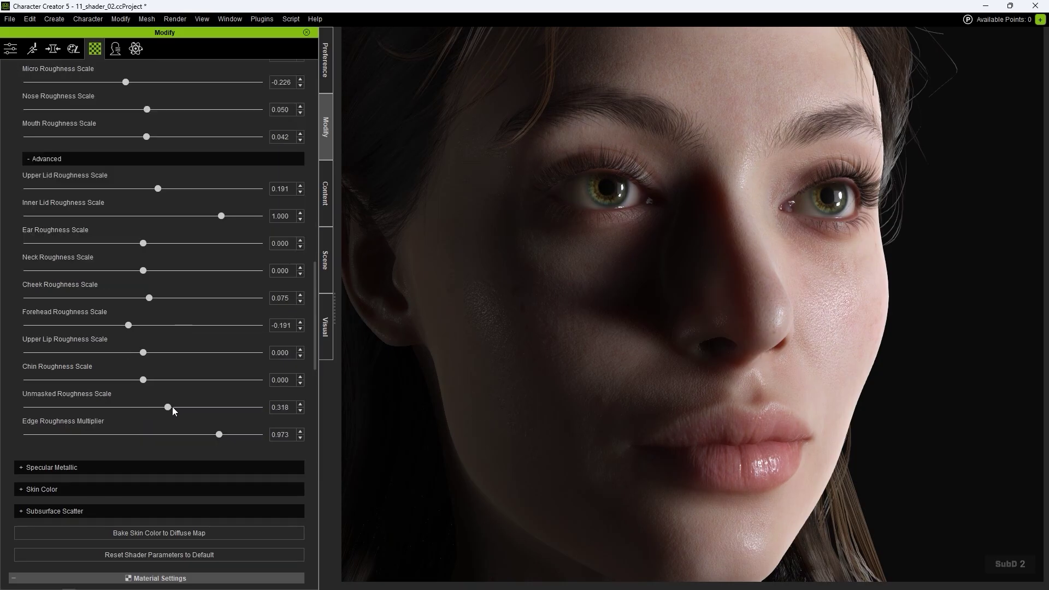
drag(254, 405, 149, 404)
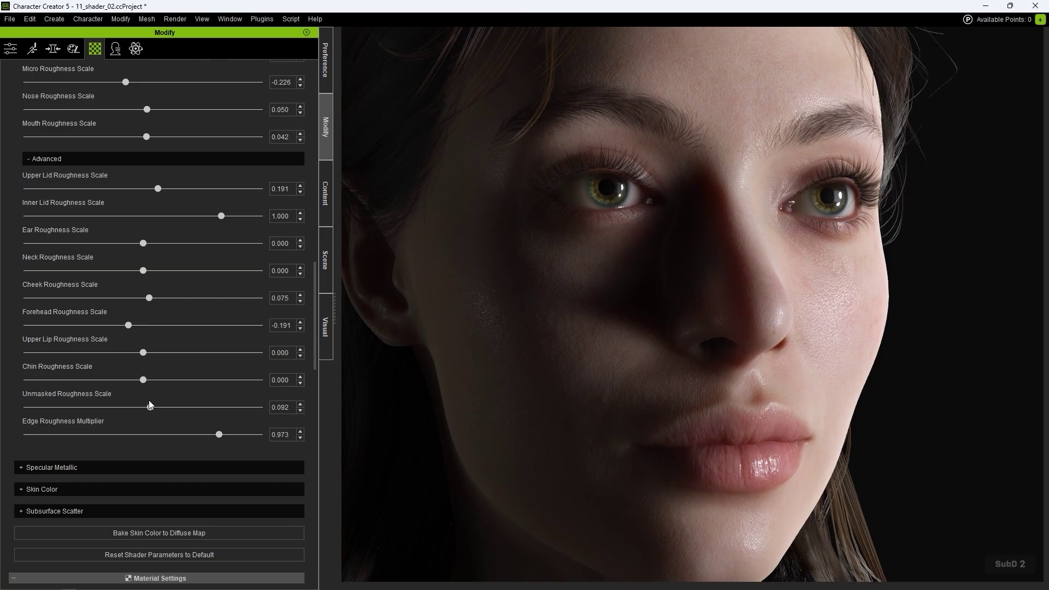
Raise the SSS Radius in the head skin's Subsurface Scatter settings to 5.
click(22, 511)
scroll(316, 352, down, 5)
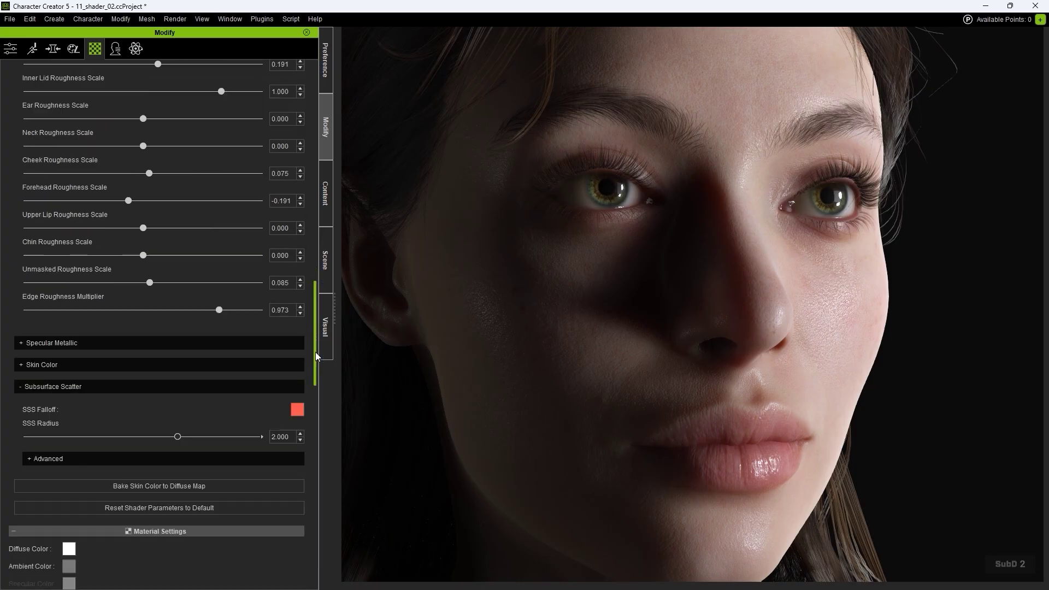
mouse_move(178, 297)
mouse_down()
mouse_move(224, 296)
mouse_move(39, 298)
mouse_move(264, 296)
mouse_up()
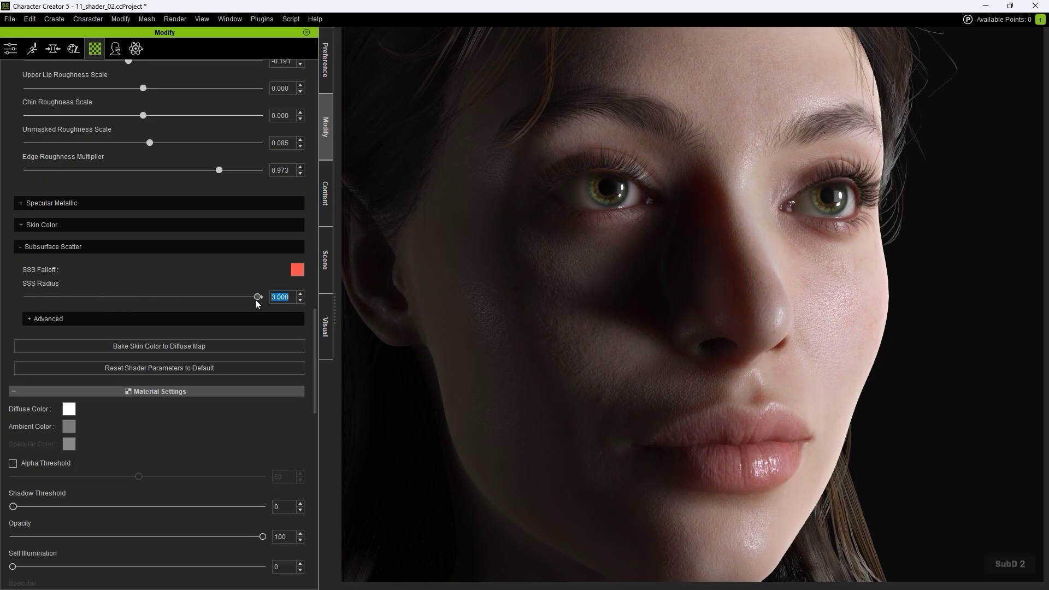
text(5)
key(Return)
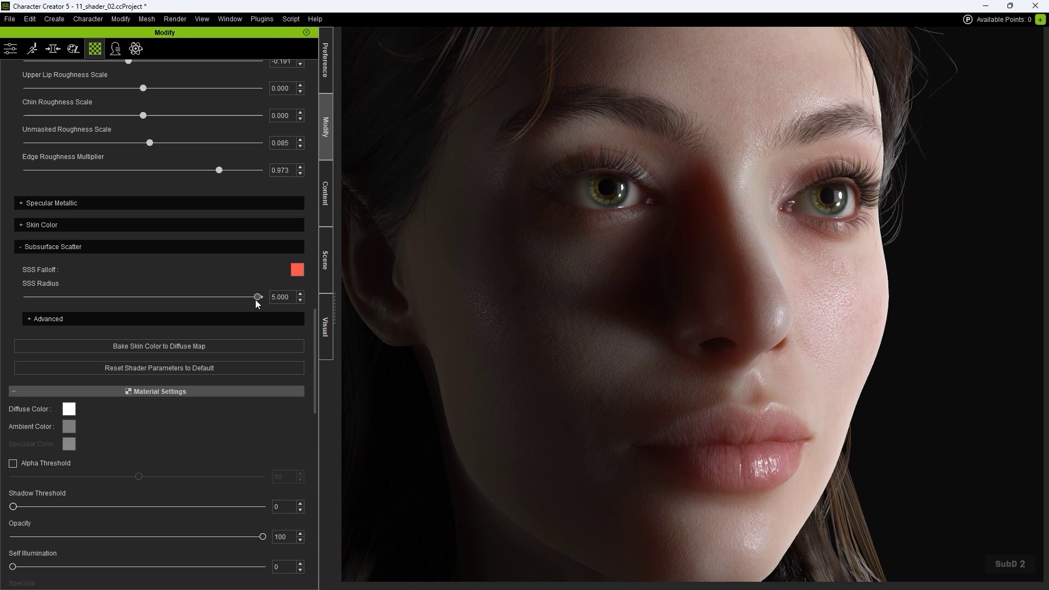